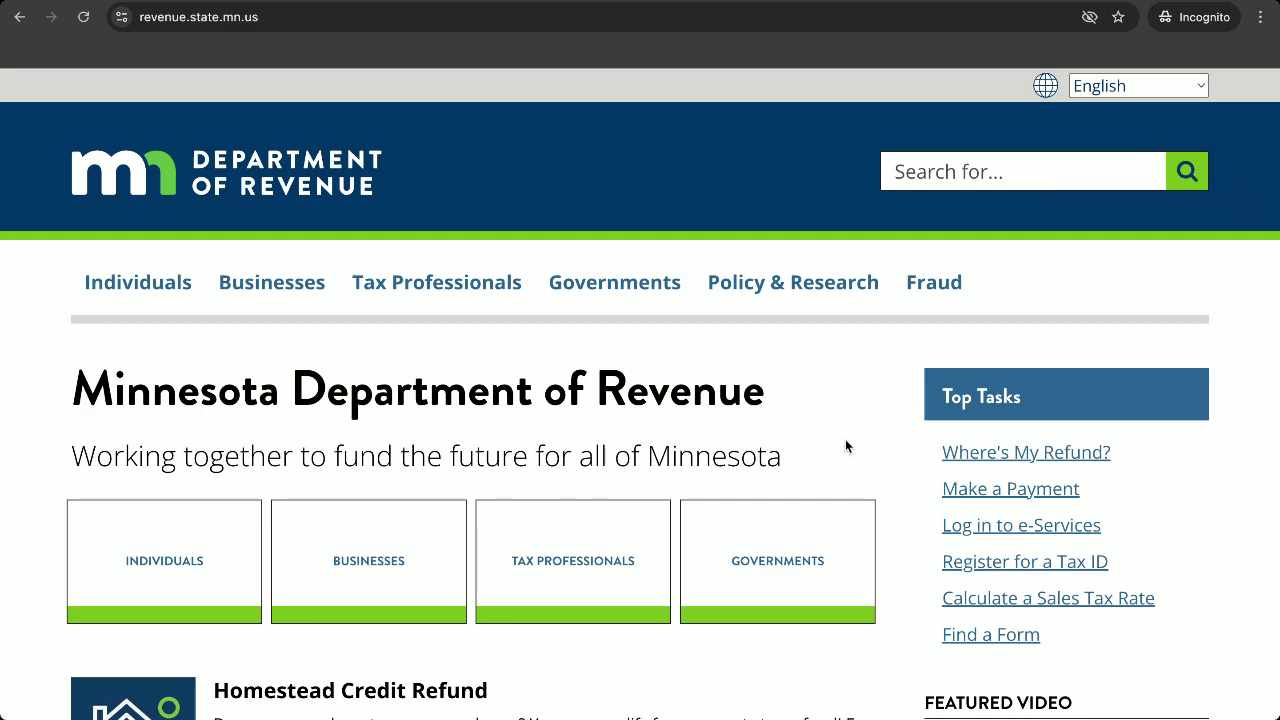
Start Register for a Tax ID and review the listed registration requirements.
click(1000, 569)
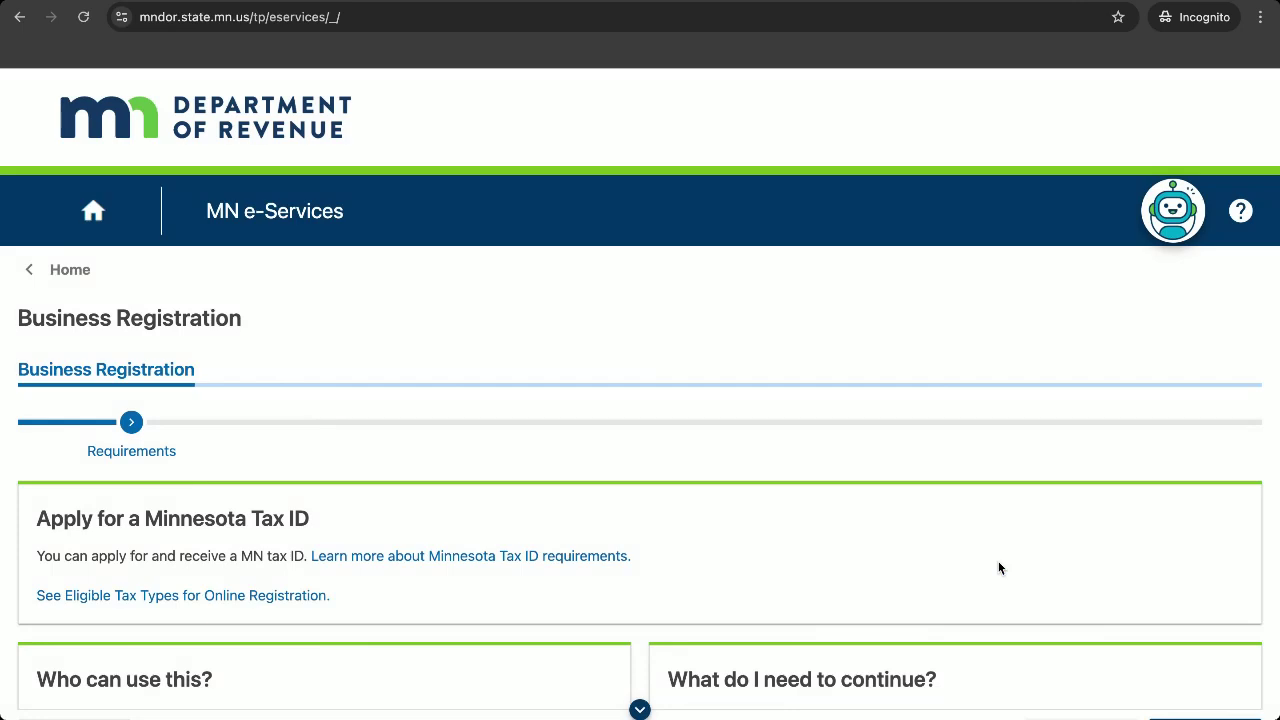
scroll(893, 484, down, 3)
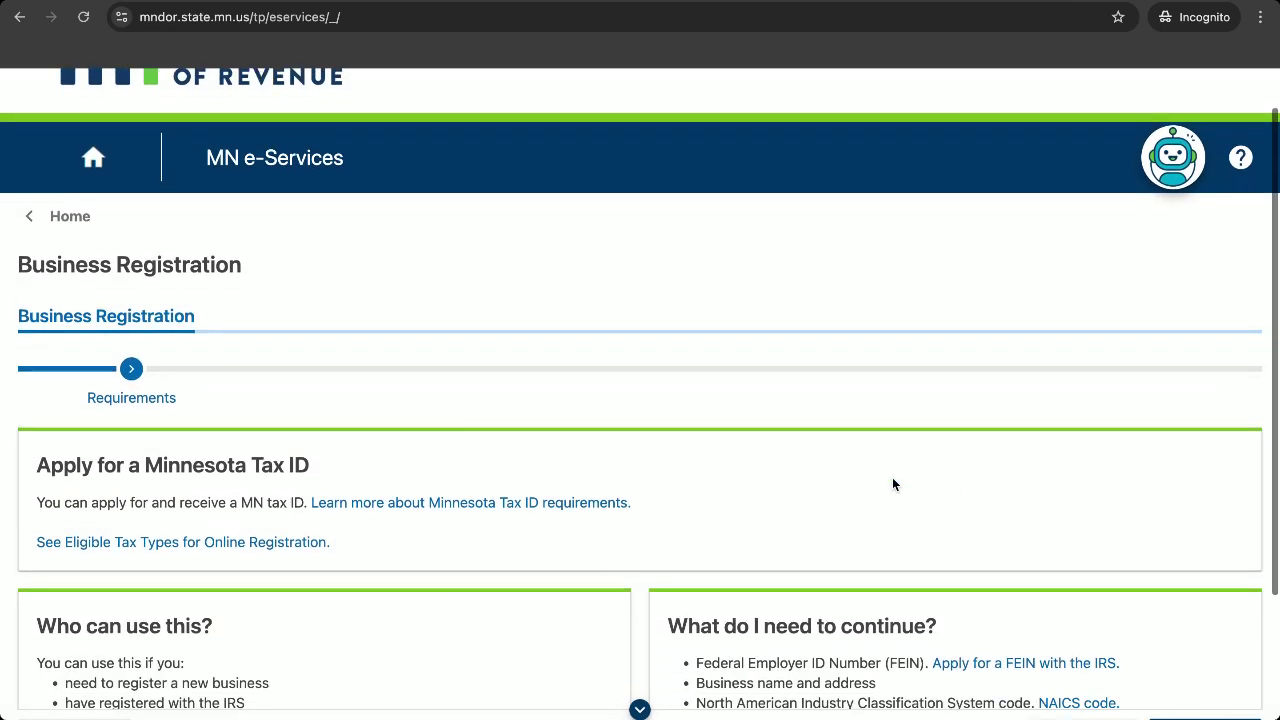
scroll(893, 484, down, 3)
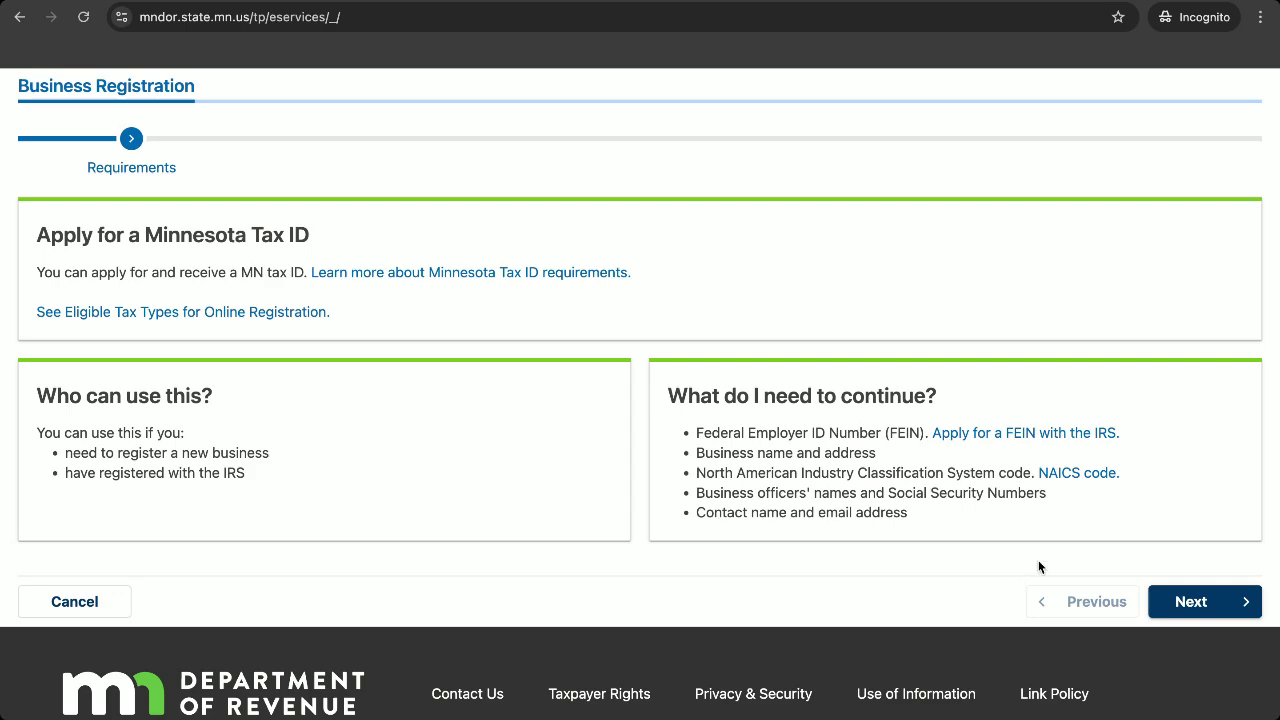
Continue past the requirements and choose S corporation as the legal organization type.
click(1183, 599)
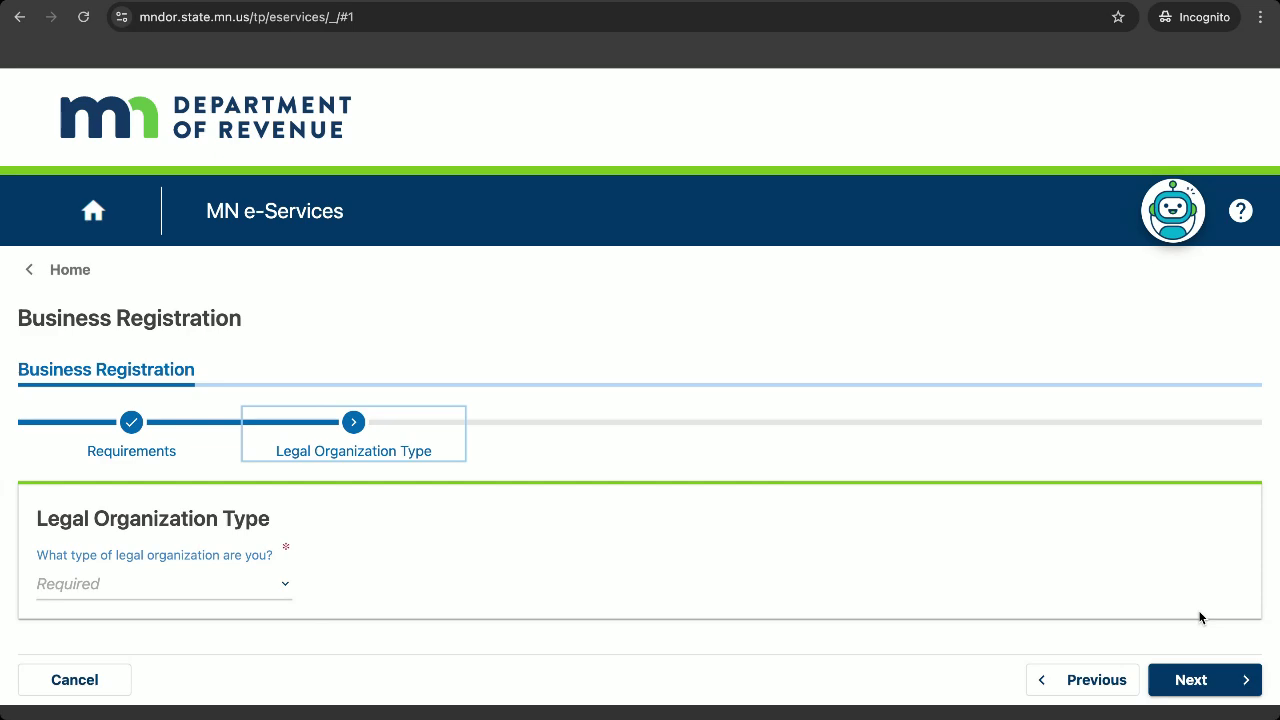
scroll(949, 636, down, 1)
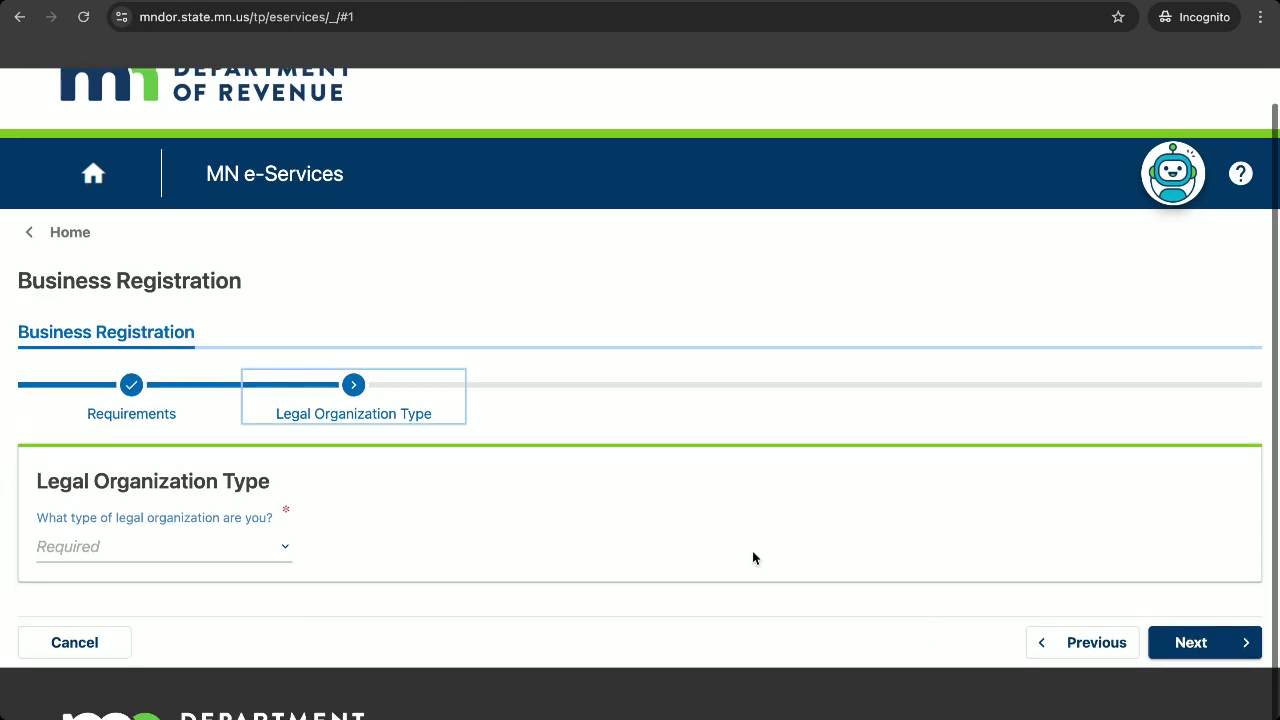
click(240, 543)
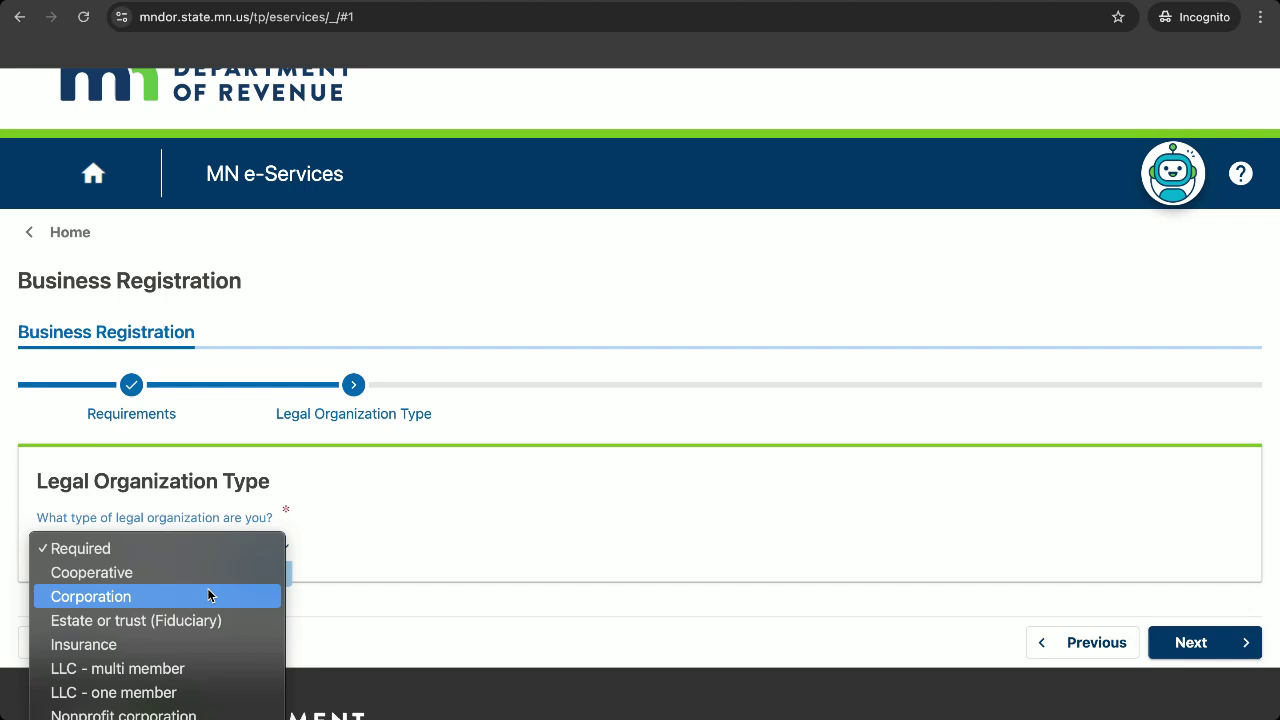
scroll(191, 604, down, 2)
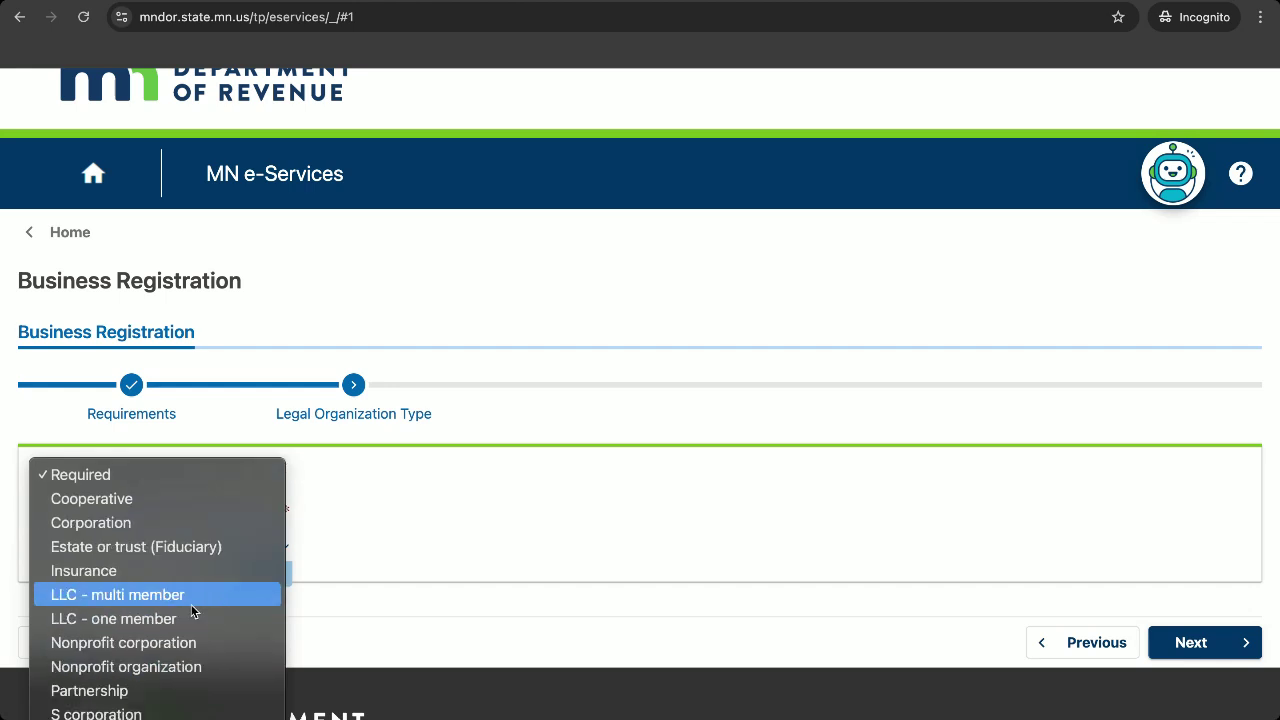
click(131, 714)
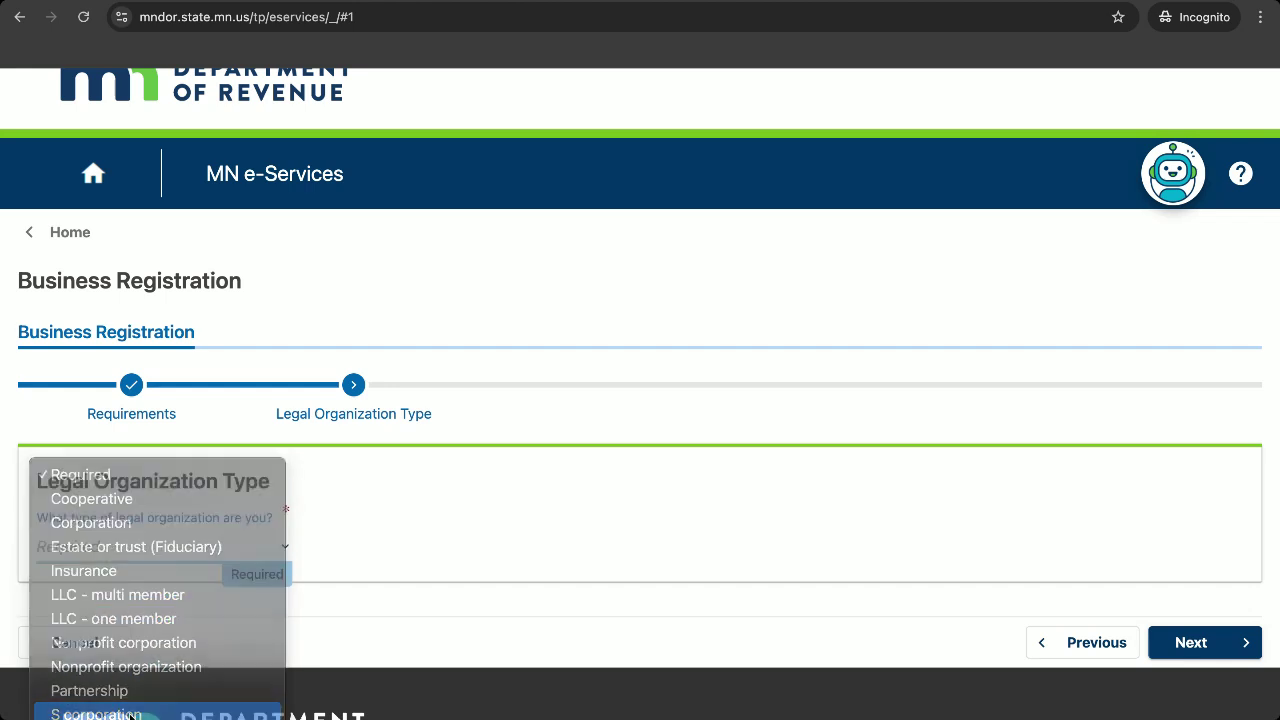
scroll(672, 518, down, 1)
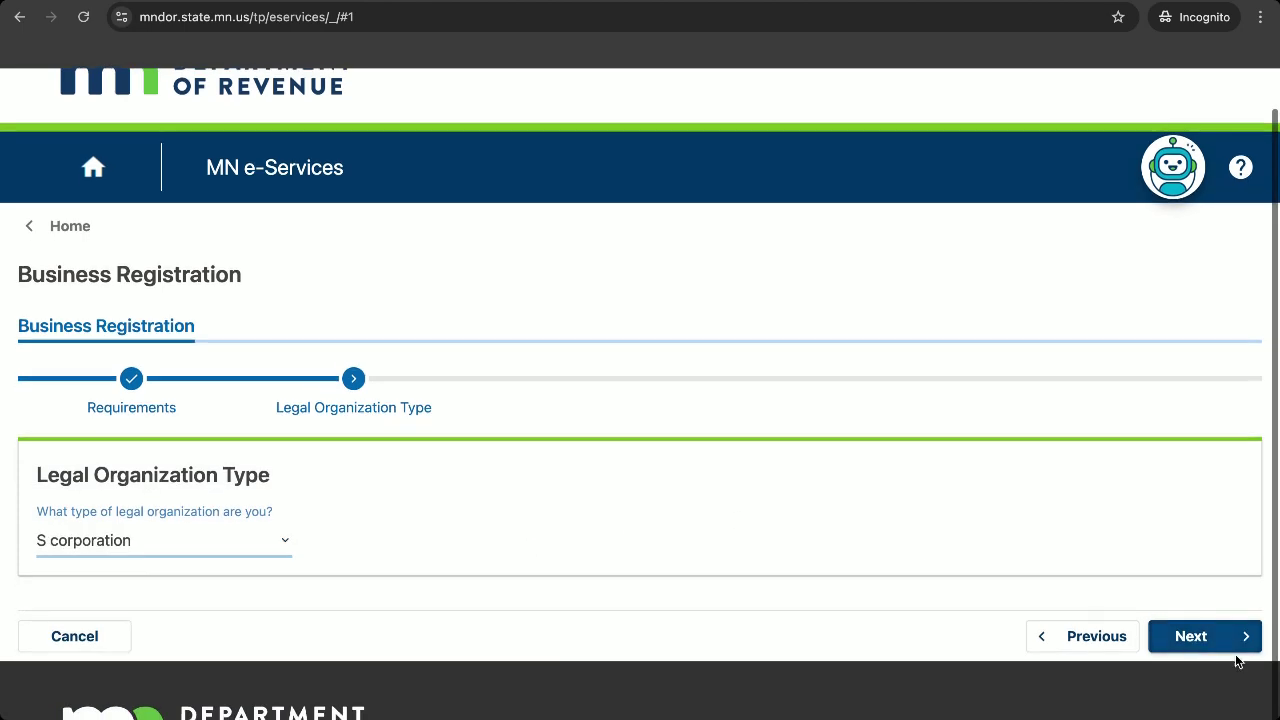
Enter incorporation date 05-Dec-2015 and choose California as the formation state.
click(1228, 648)
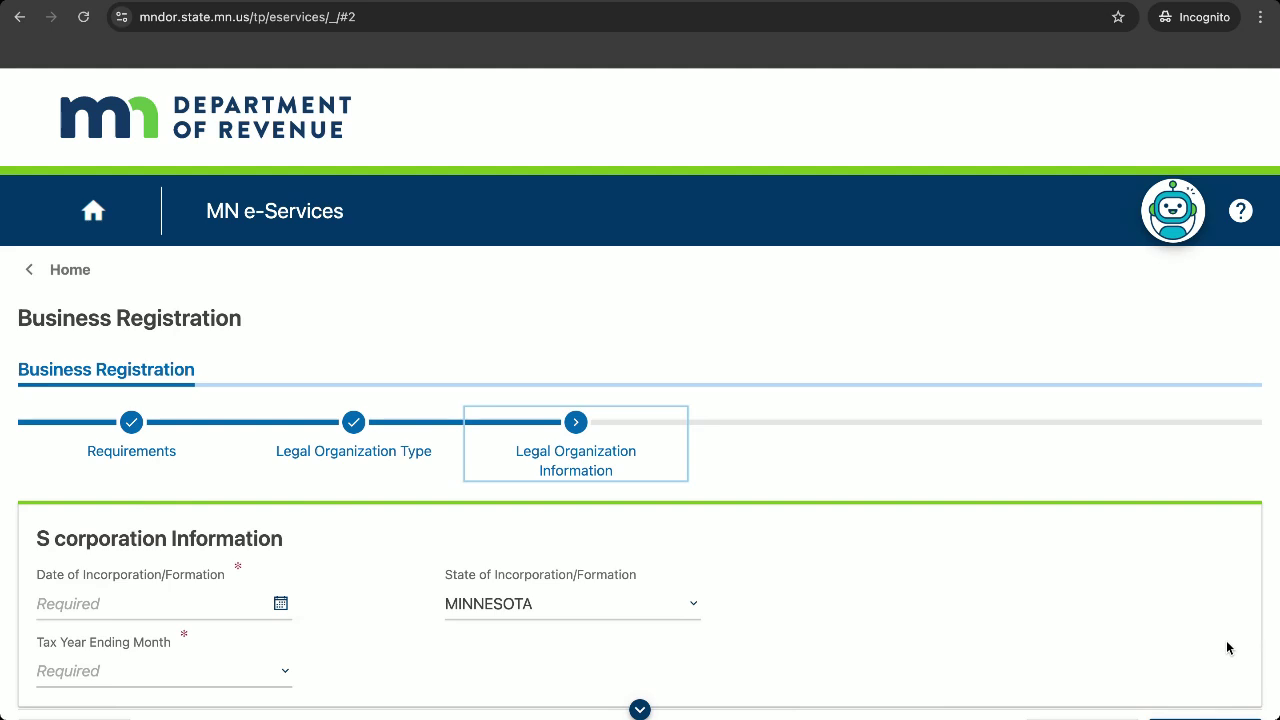
click(96, 603)
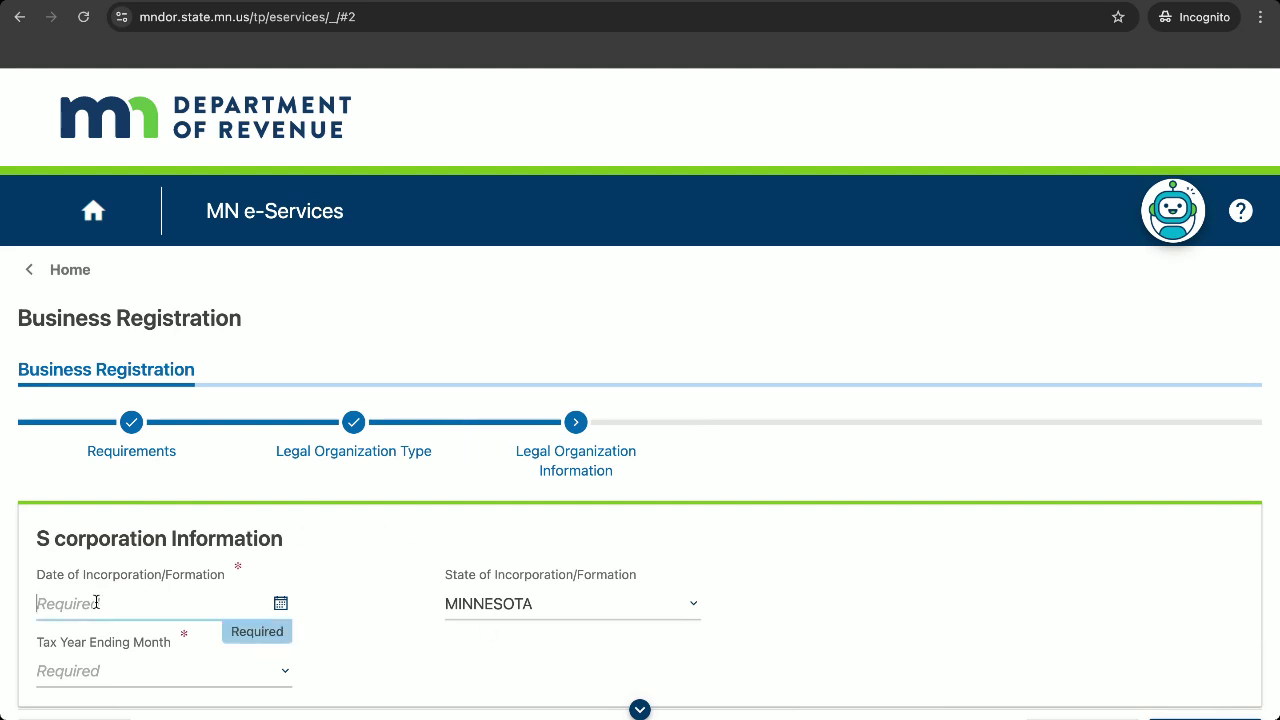
text(12-05-2025)
click(517, 606)
key(c)
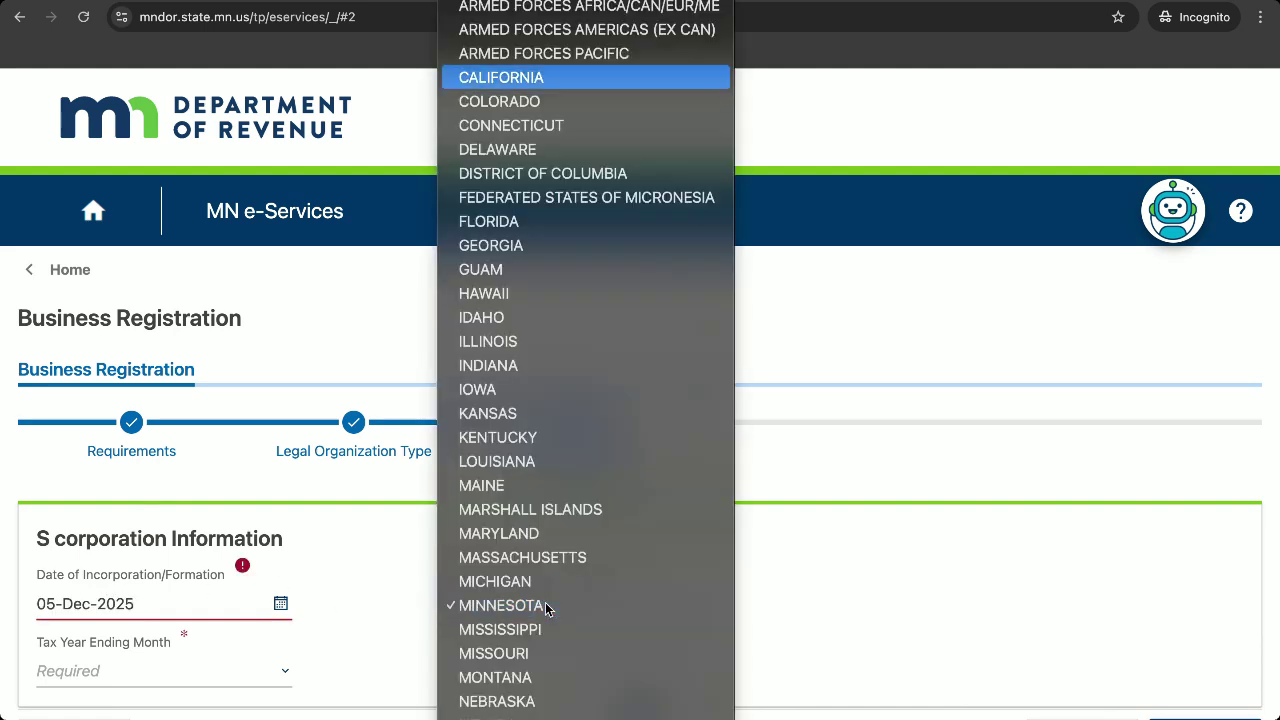
click(540, 80)
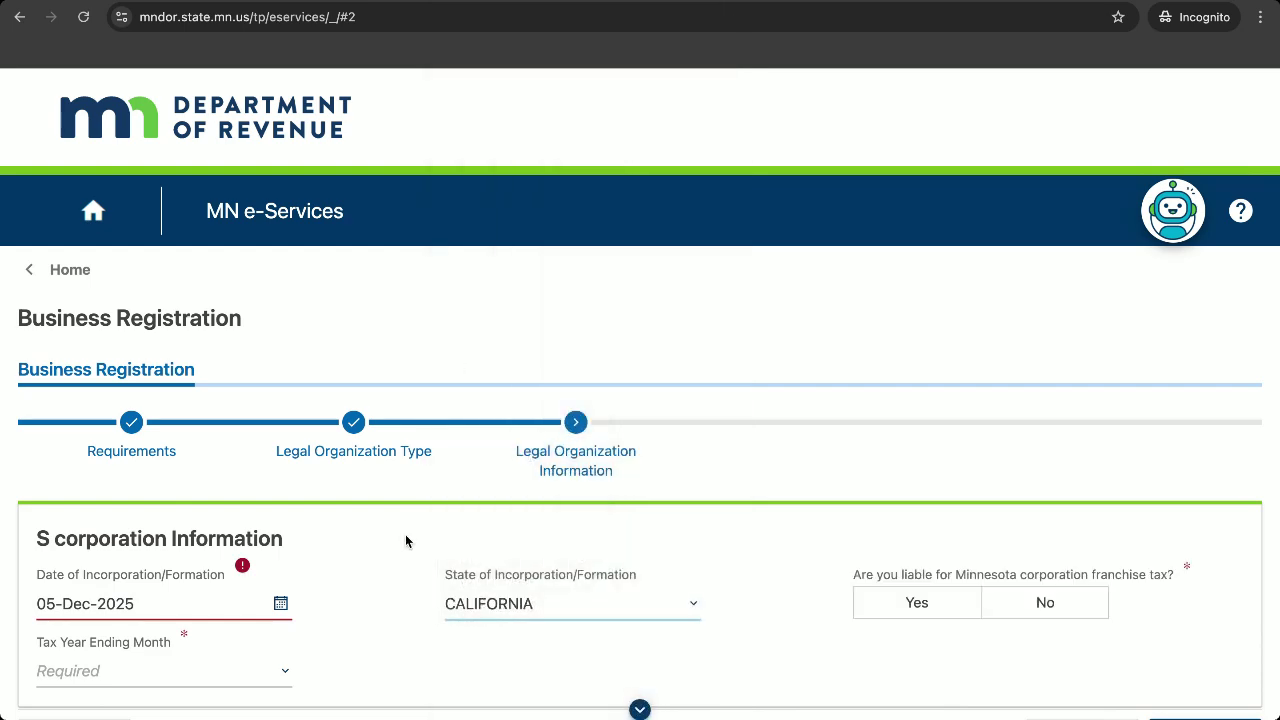
click(207, 604)
click(207, 604)
key(BackSpace)
key(BackSpace)
text(15)
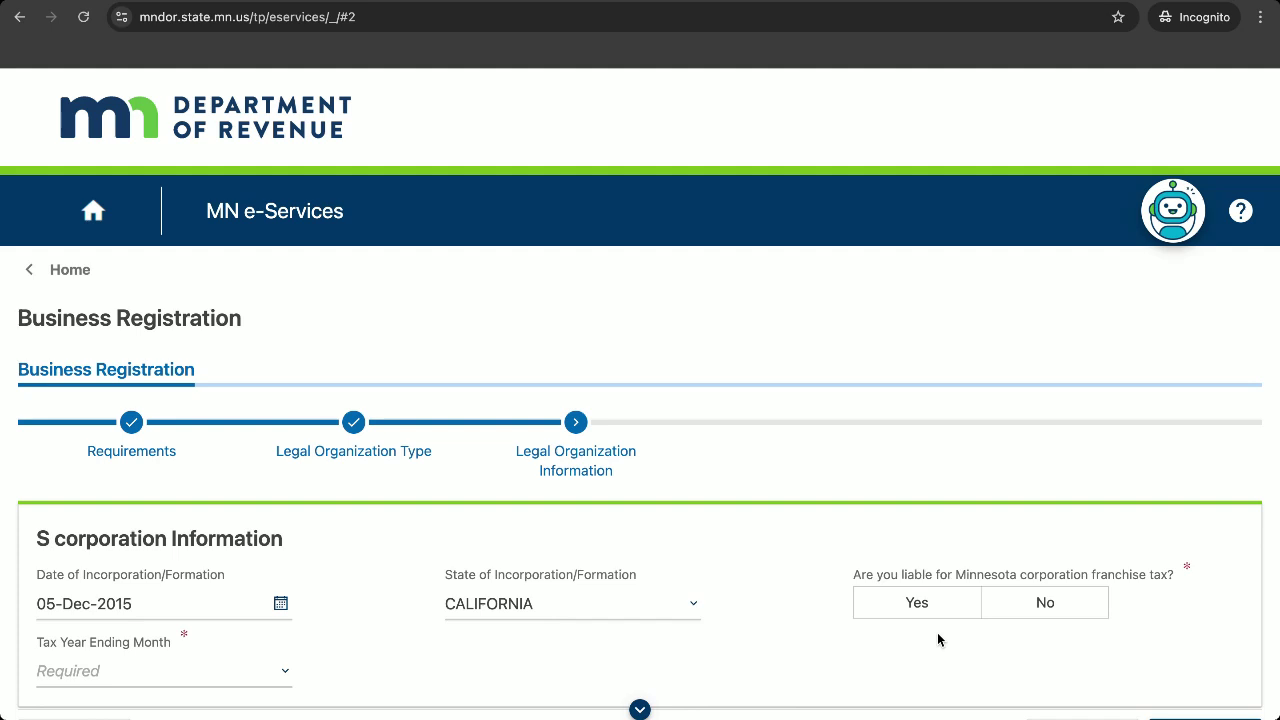
Answer No to franchise tax liability, pick December as tax year end, and continue.
click(1064, 606)
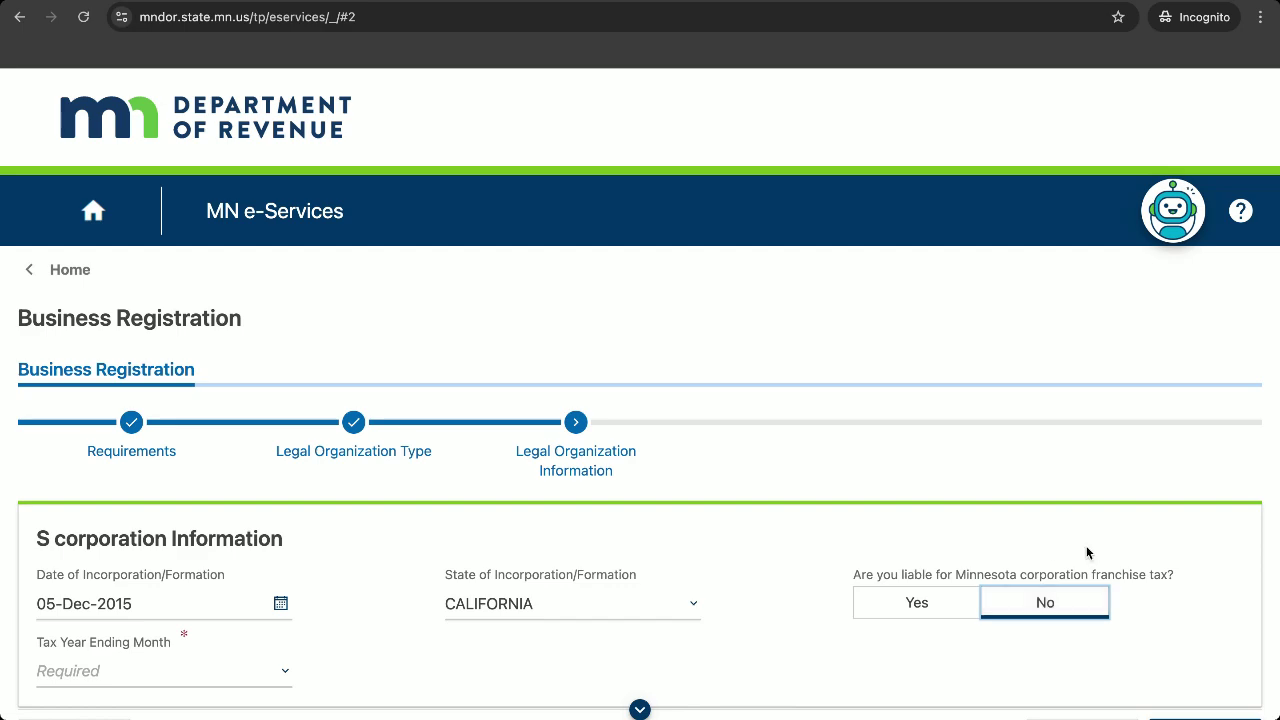
scroll(1054, 566, down, 2)
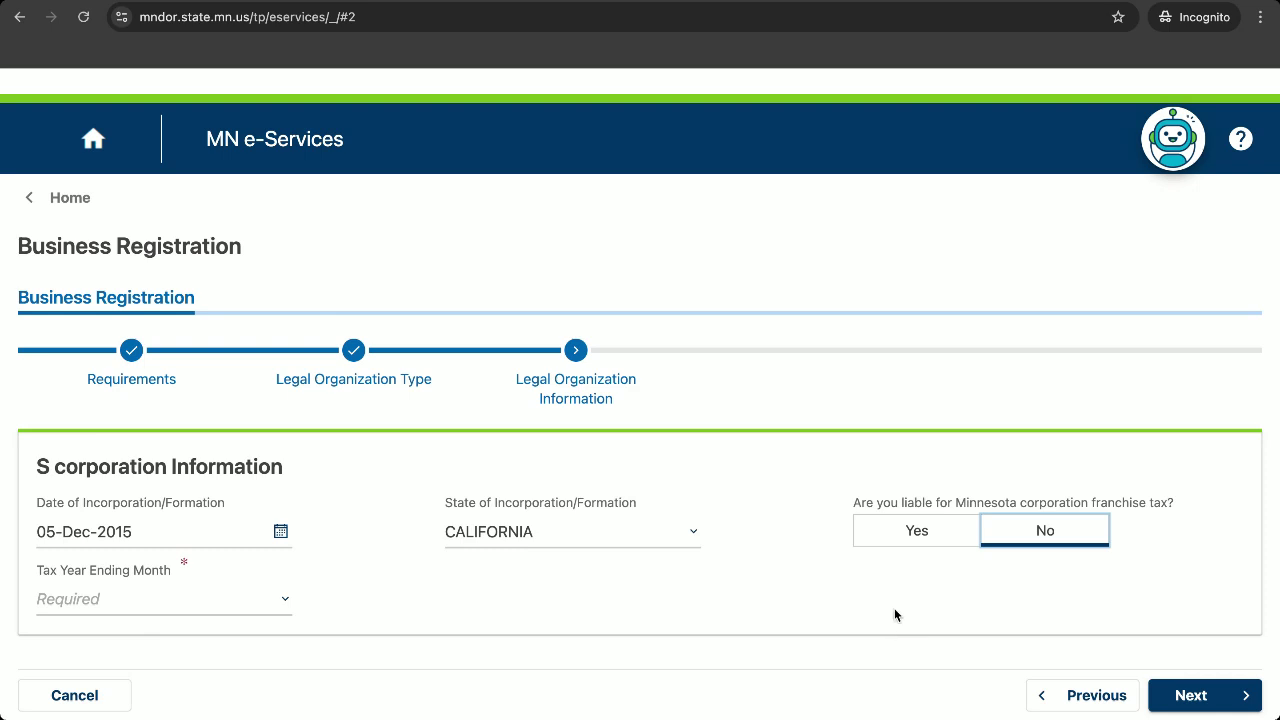
click(235, 597)
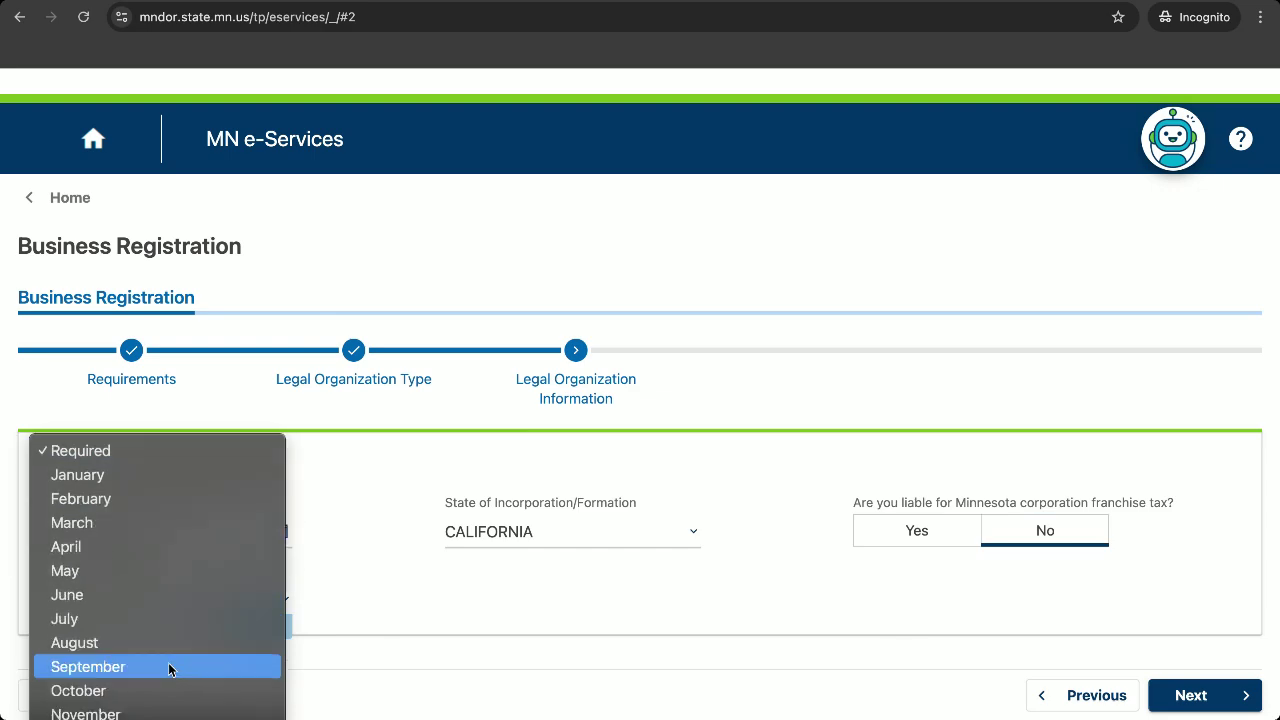
click(86, 719)
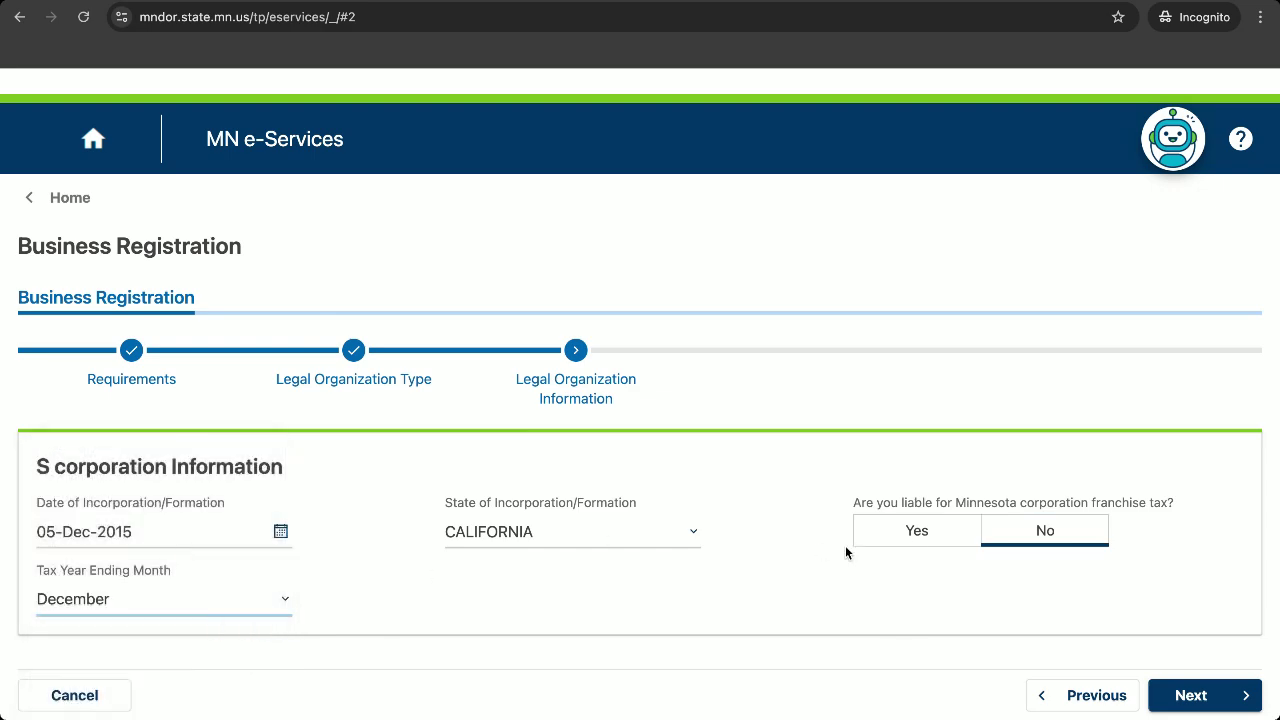
click(1188, 696)
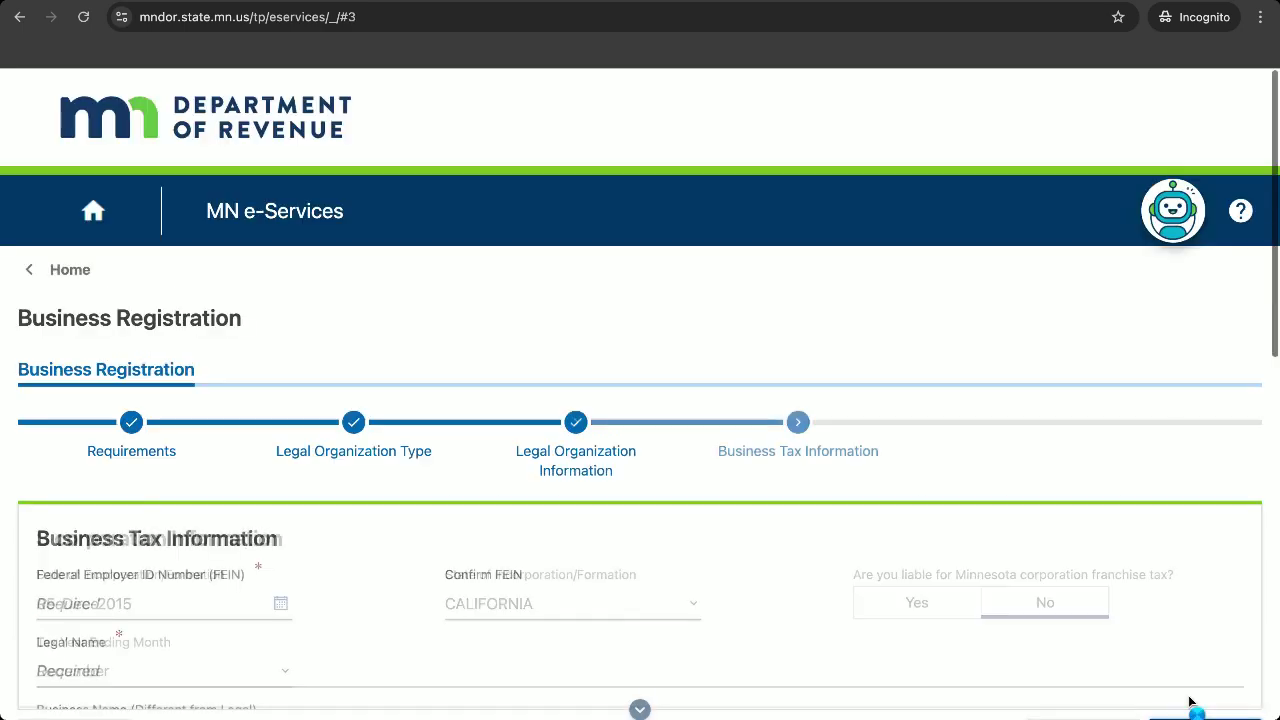
Enter the business's FEIN in both the FEIN and Confirm FEIN fields.
scroll(991, 566, down, 3)
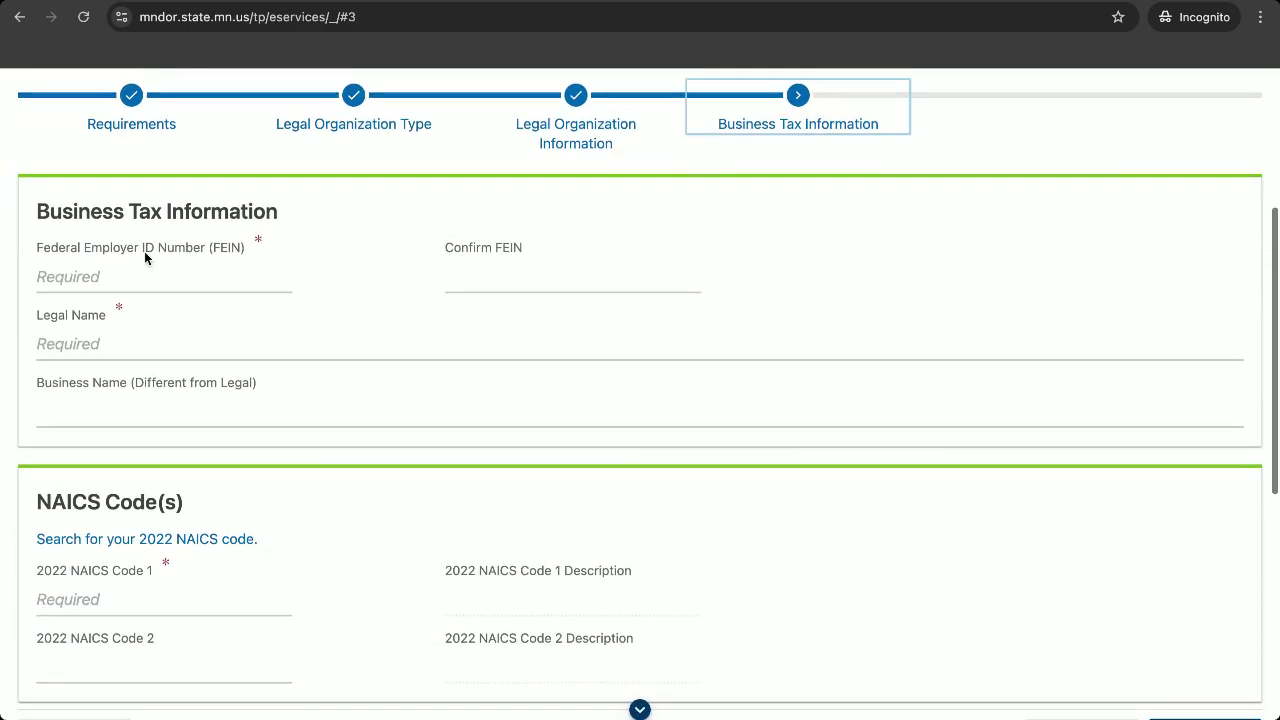
click(116, 274)
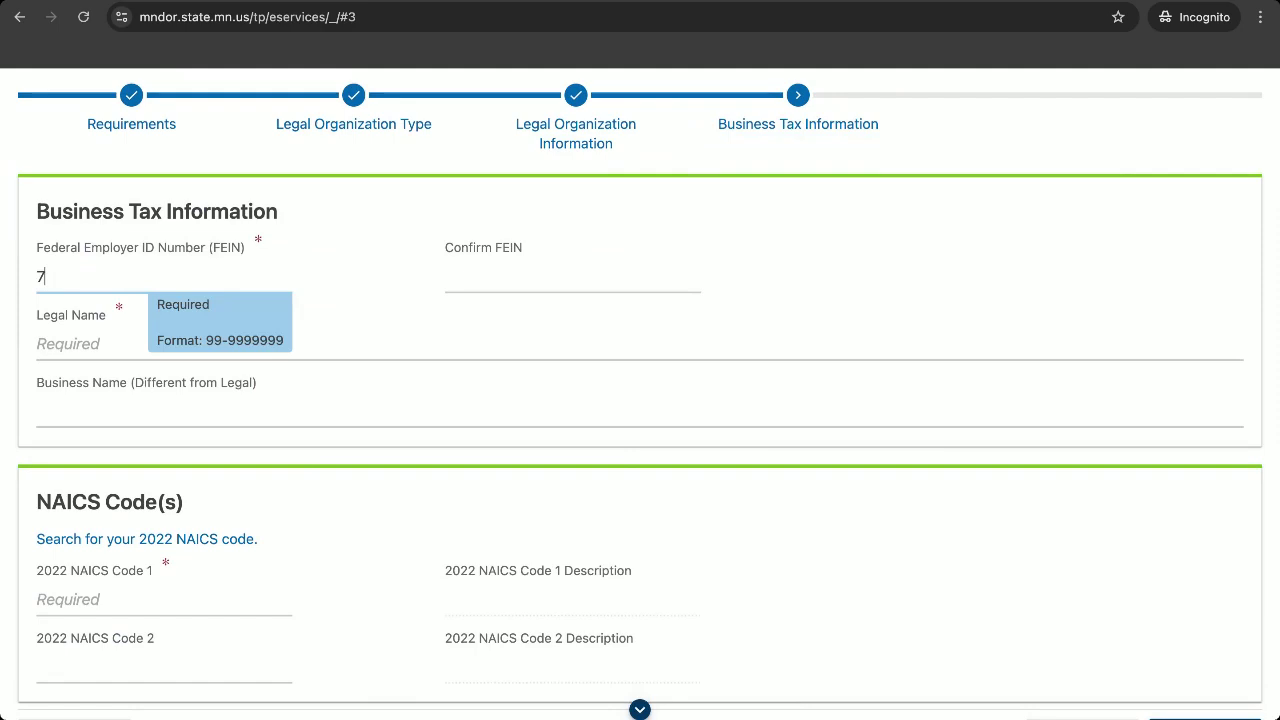
click(457, 283)
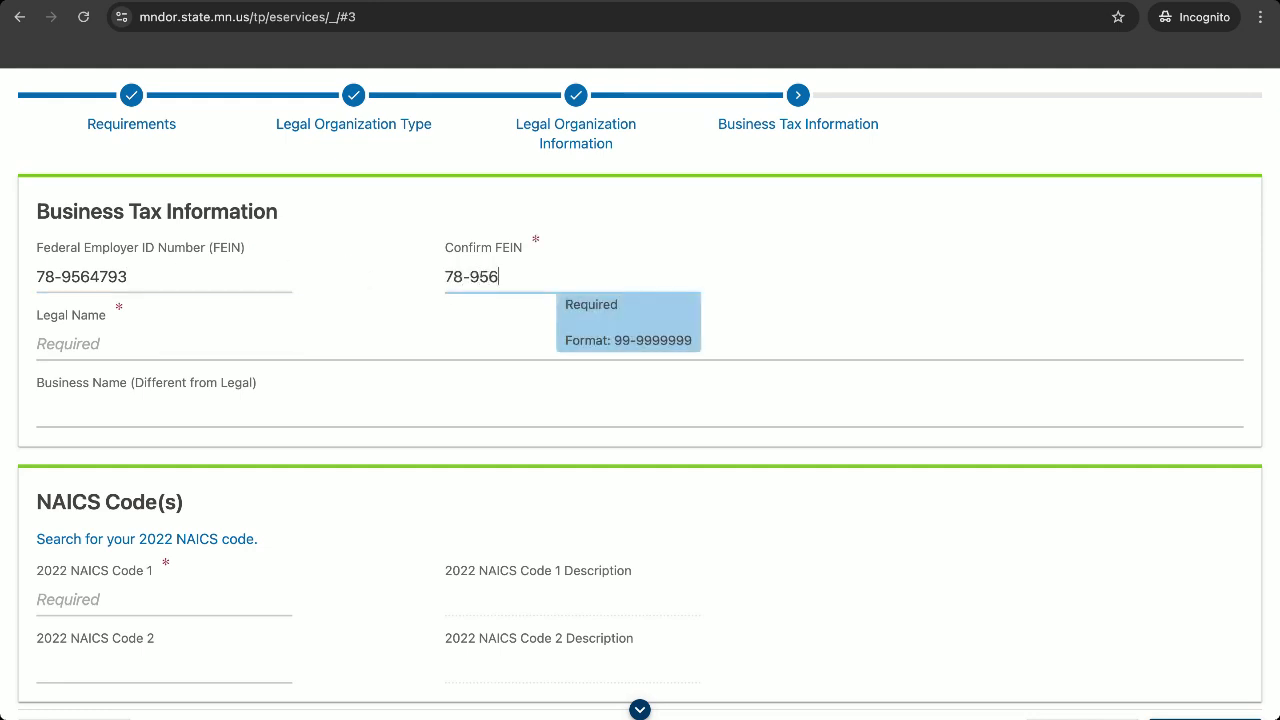
Enter JOHNSON INC as the legal name and open the 2022 NAICS code search site.
click(259, 340)
text(RA)
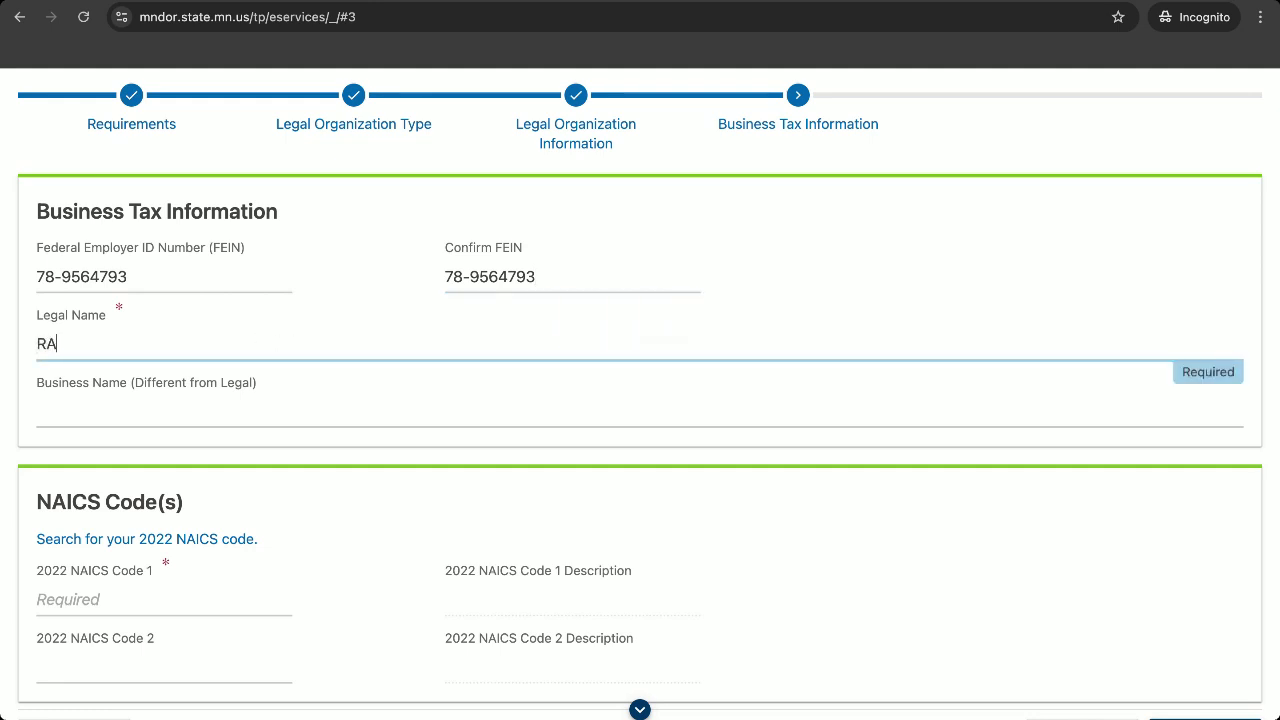
key(BackSpace)
key(BackSpace)
text(JOHNSON INC)
scroll(232, 351, down, 2)
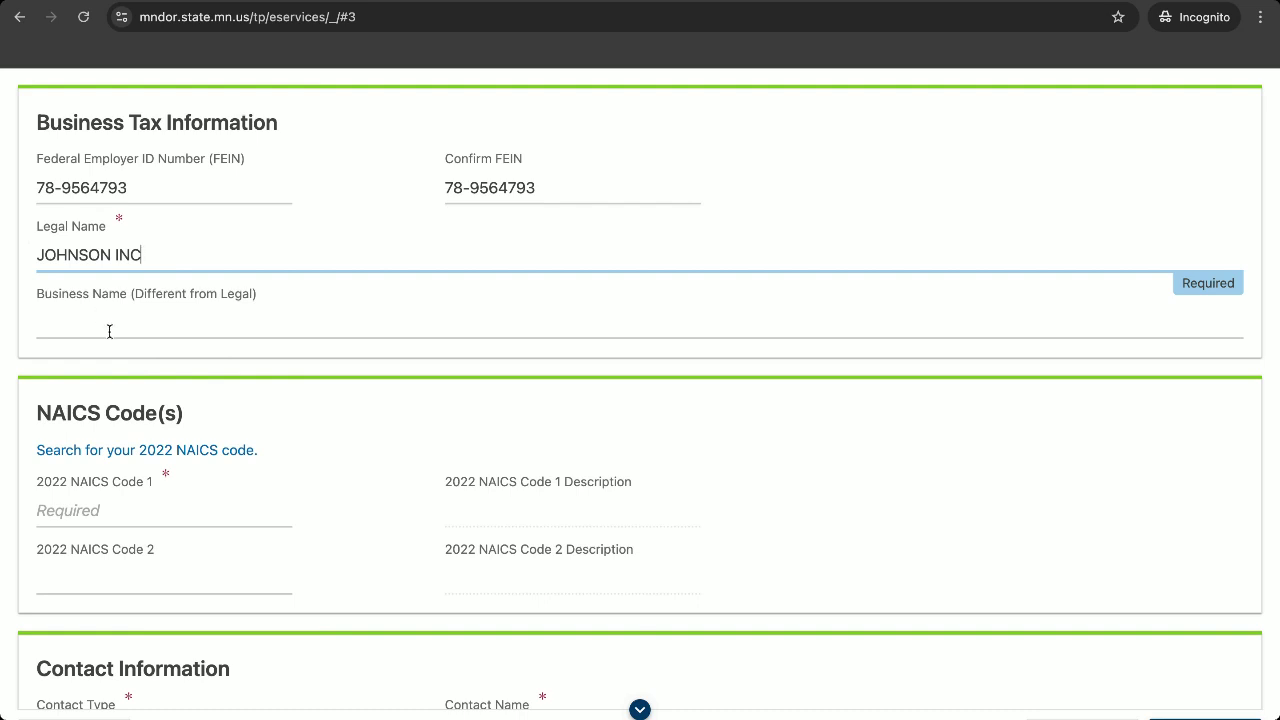
scroll(110, 334, down, 4)
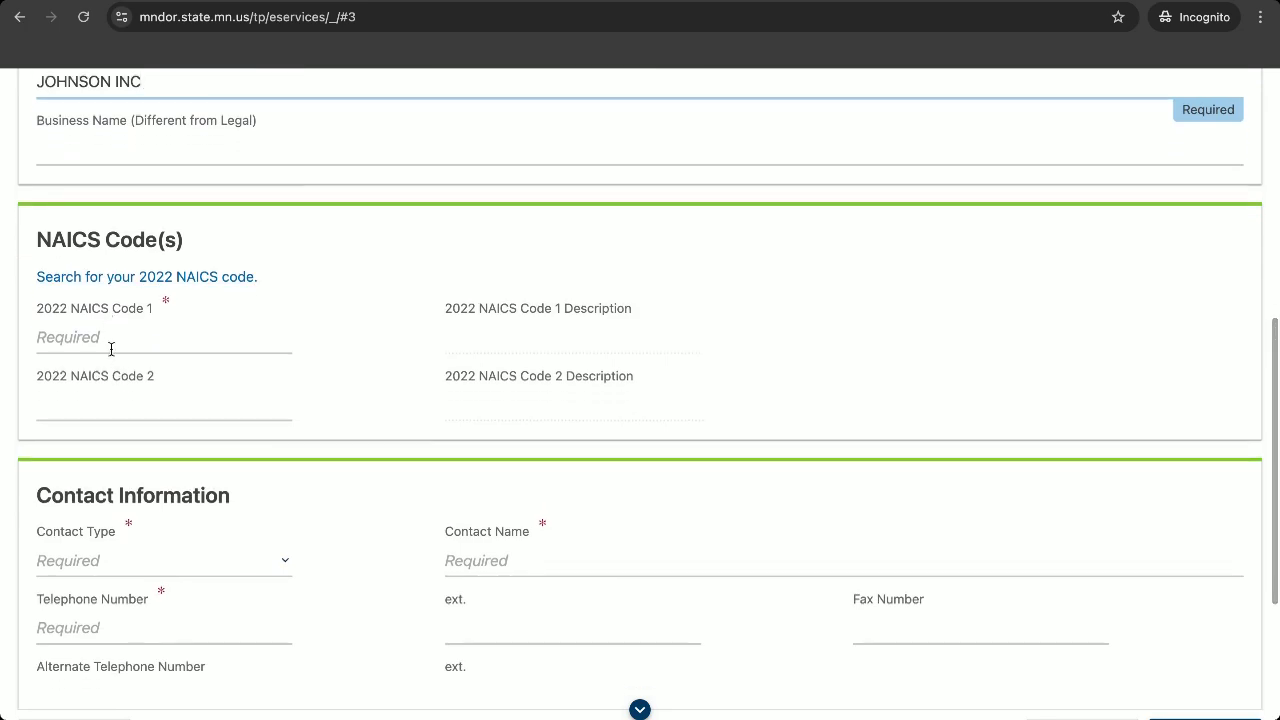
click(111, 348)
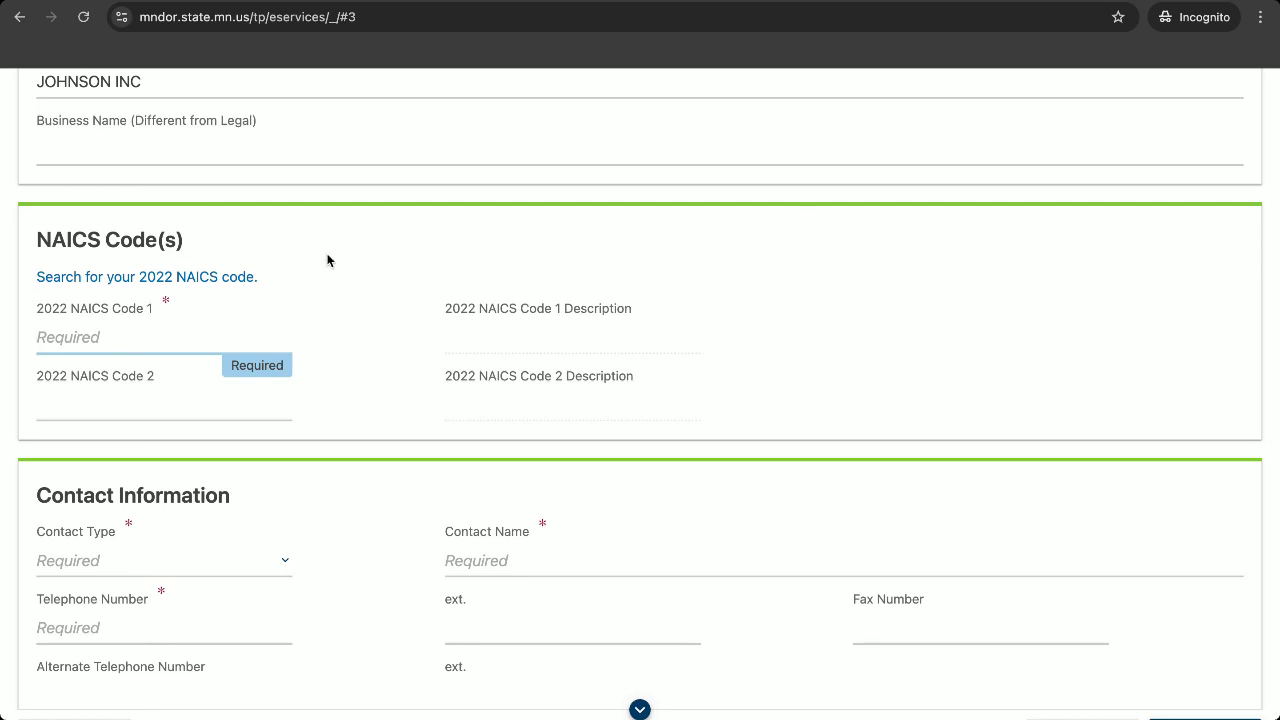
click(224, 278)
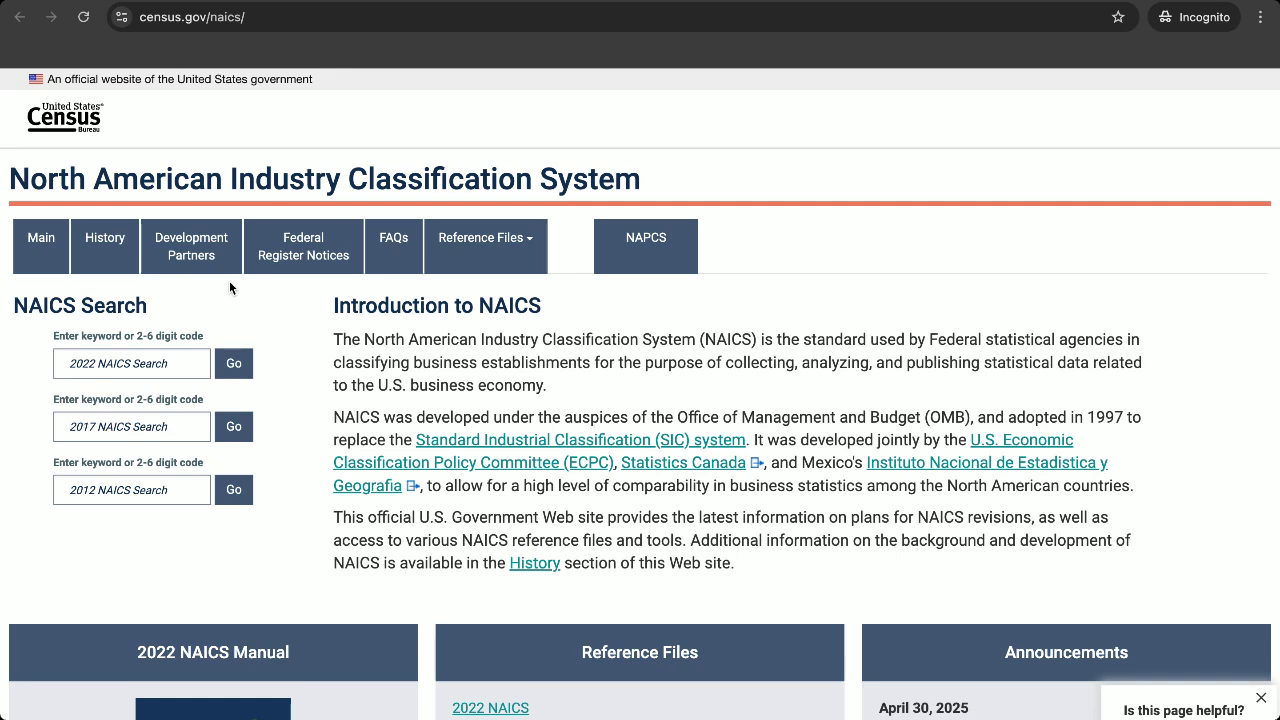
Search 'software publishers' on the NAICS site, copy code 513210, and return to the form.
click(94, 363)
text(s)
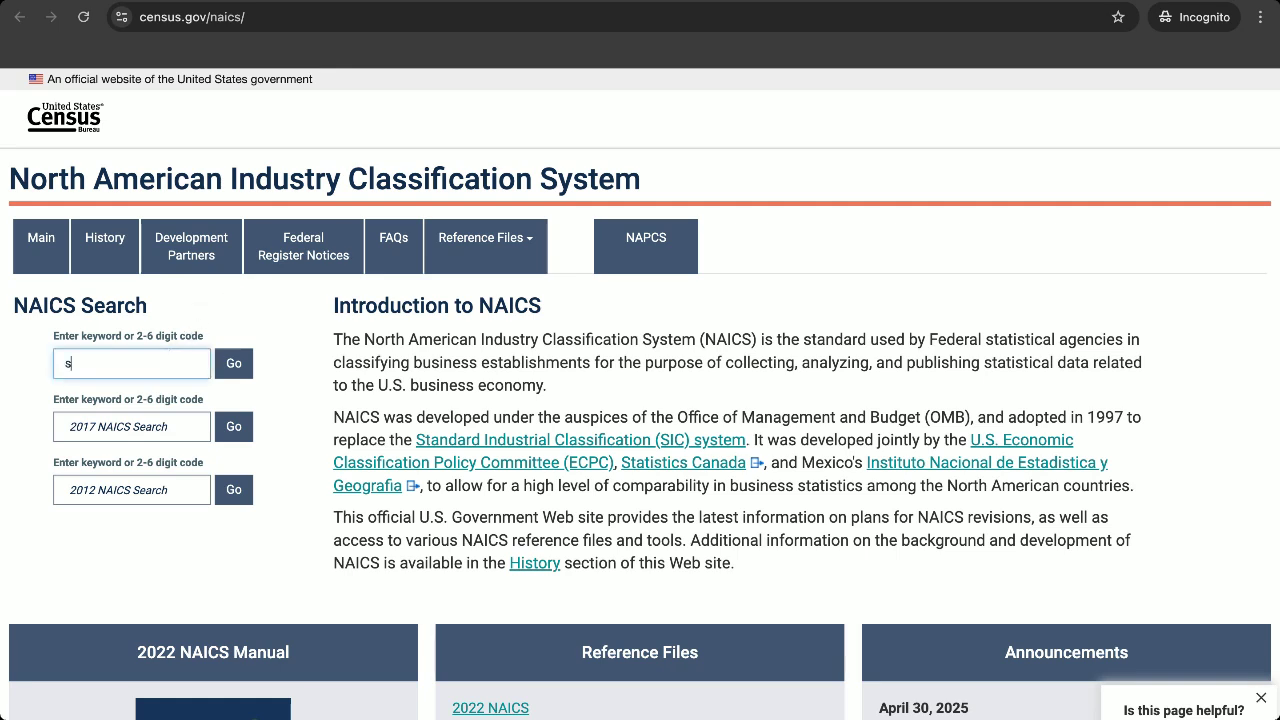
text(oftware publishers)
click(236, 366)
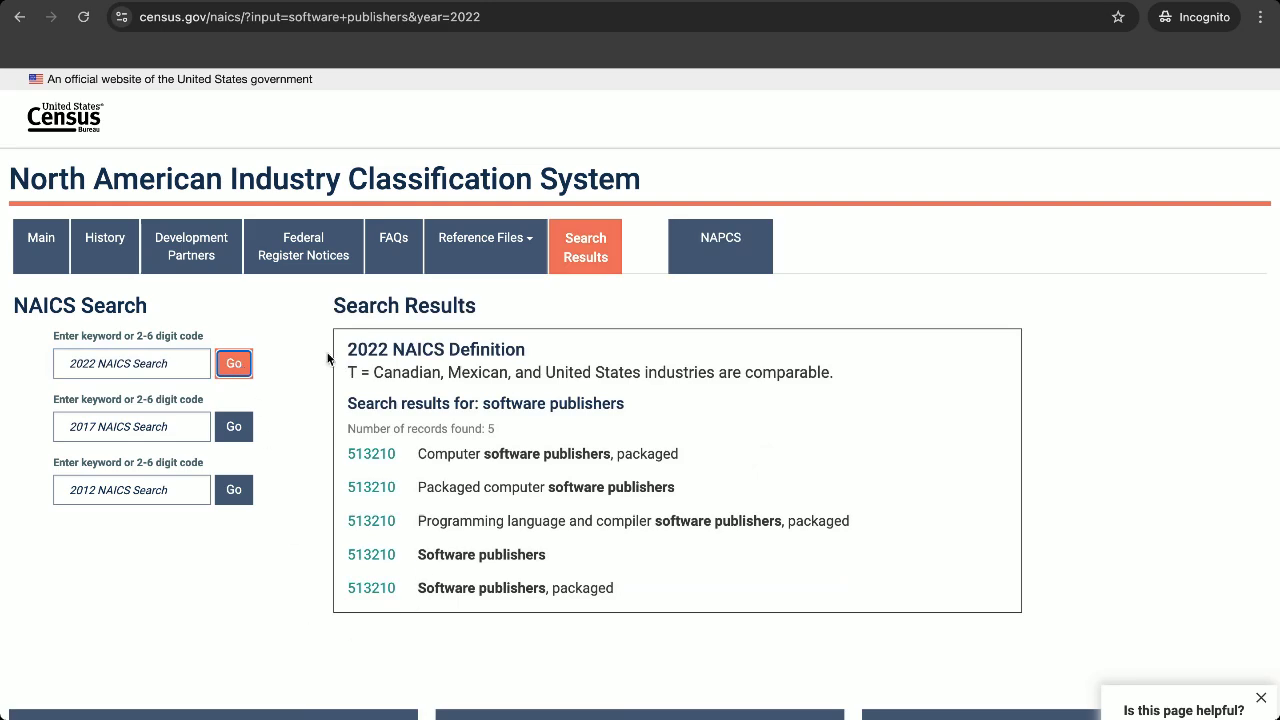
drag(346, 449, 405, 457)
key(super+c)
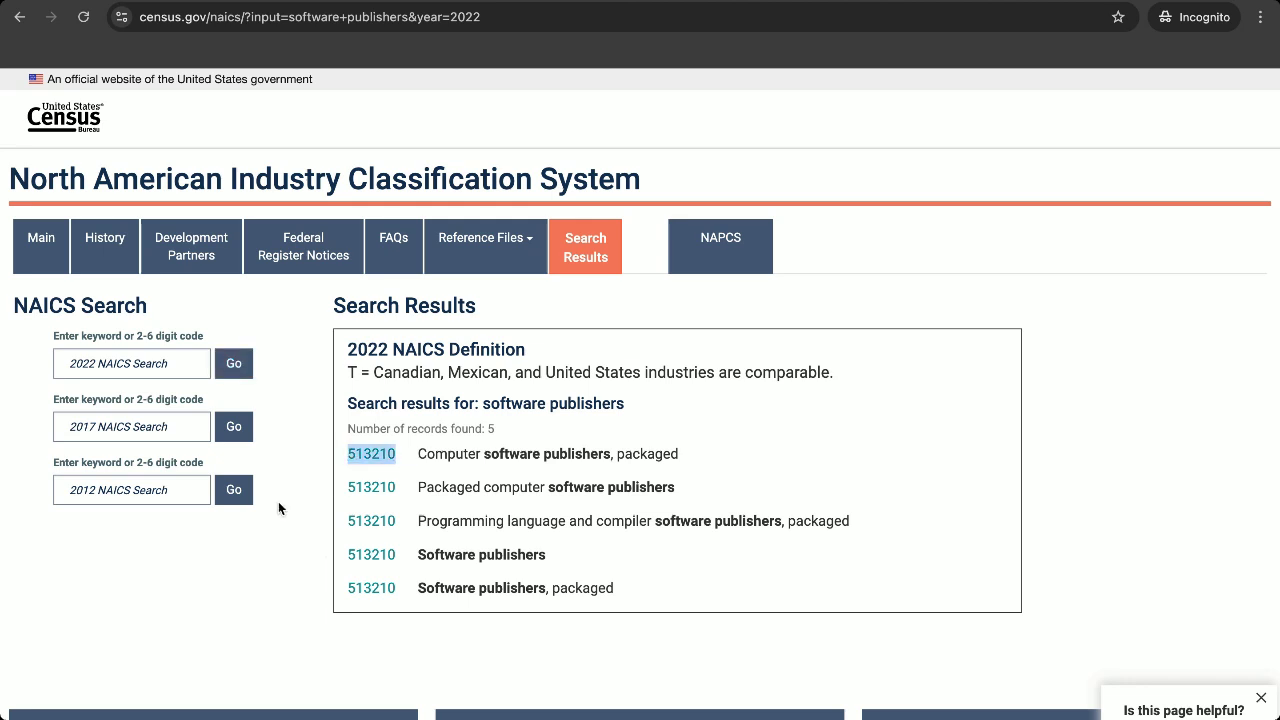
click(305, 506)
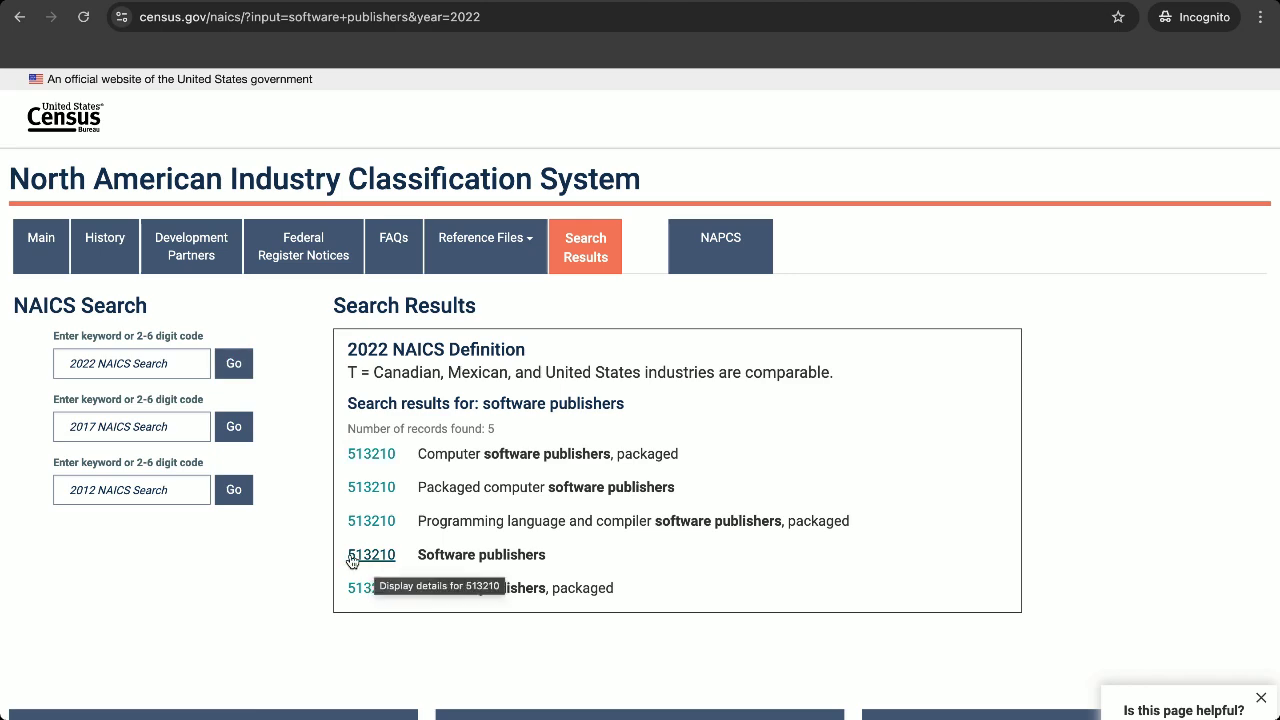
key(super+w)
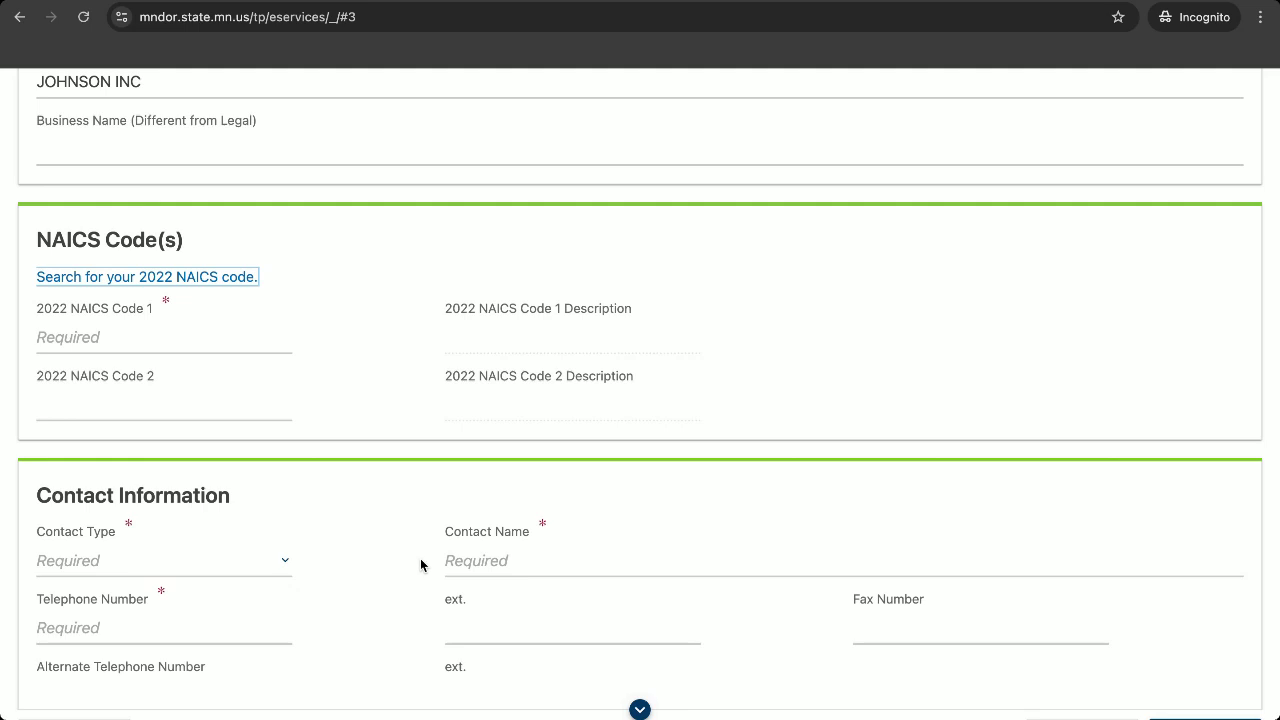
Paste 513210 as NAICS Code 1 so the Software Publishers description fills in.
click(176, 340)
key(super+v)
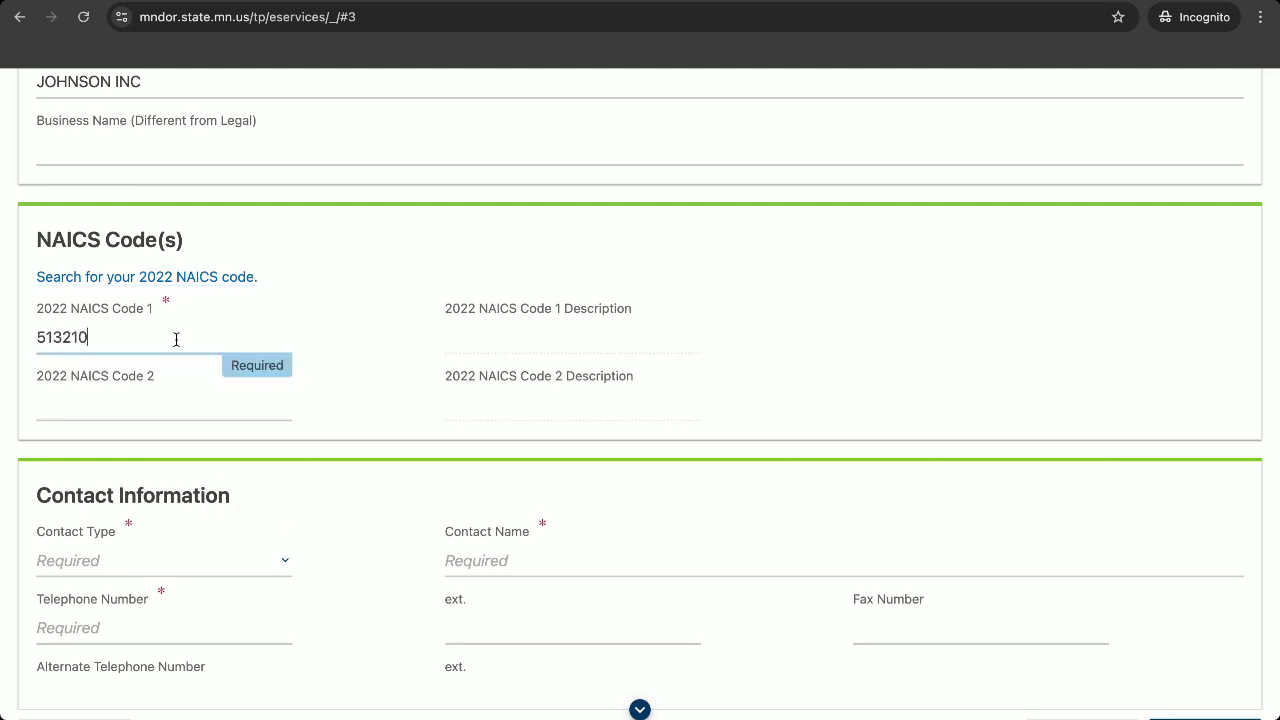
click(782, 361)
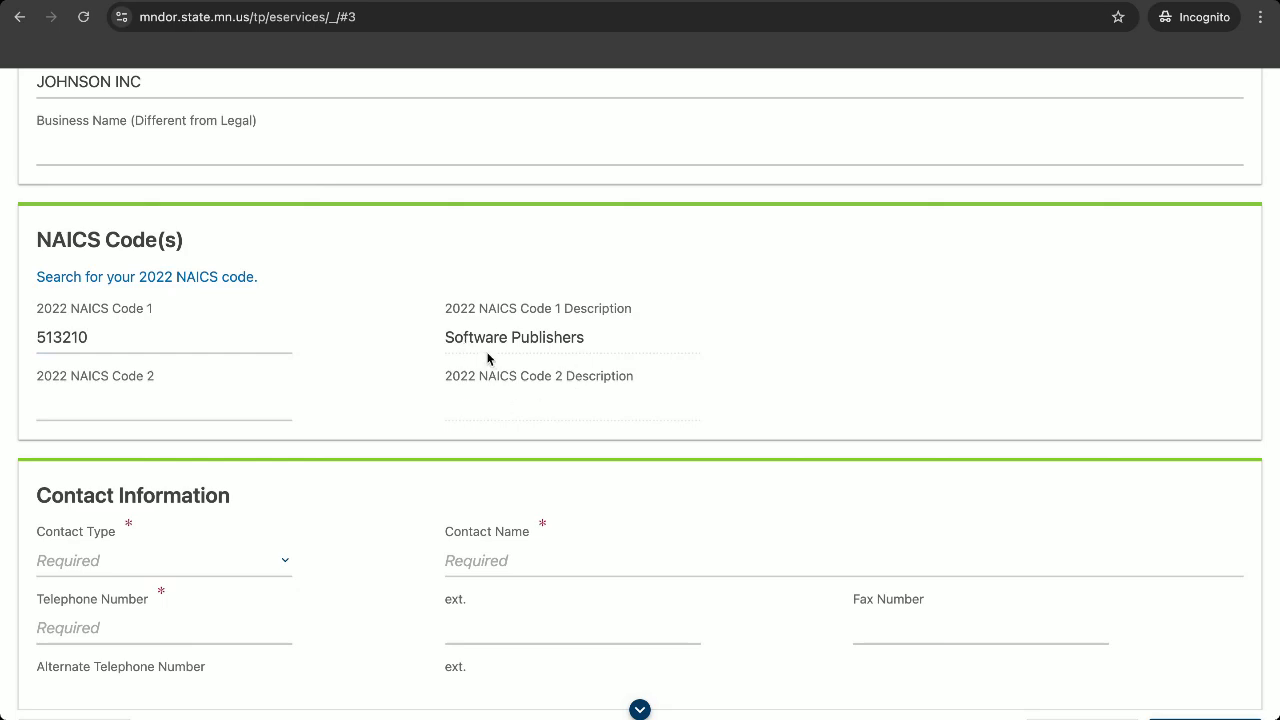
scroll(488, 358, down, 1)
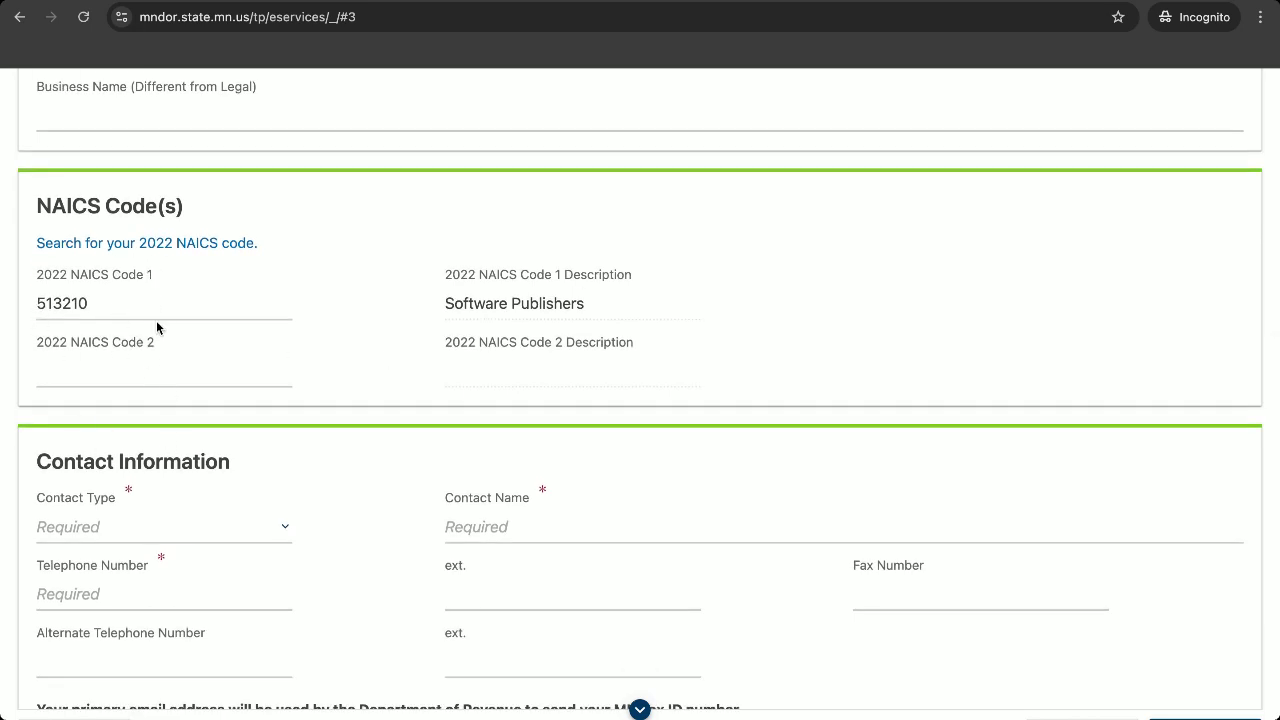
scroll(156, 321, down, 1)
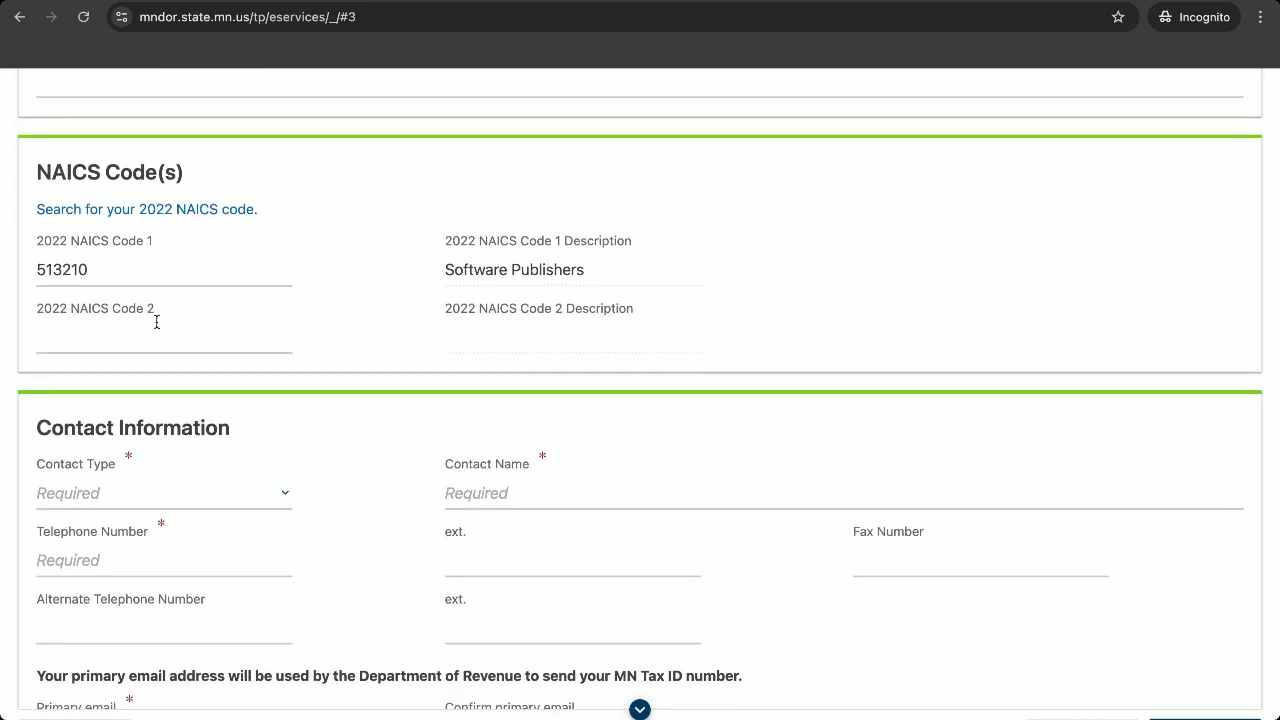
scroll(156, 321, down, 3)
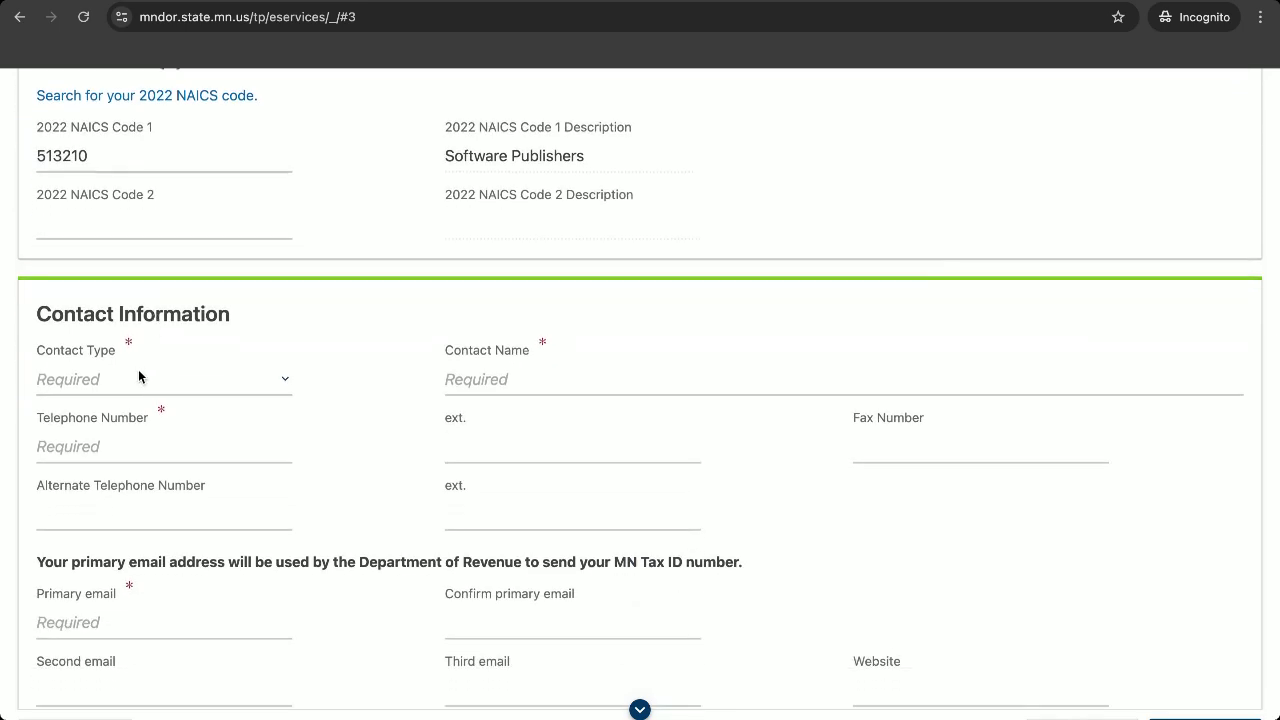
Set contact type to Individual and fill in the contact's telephone number and name.
click(138, 376)
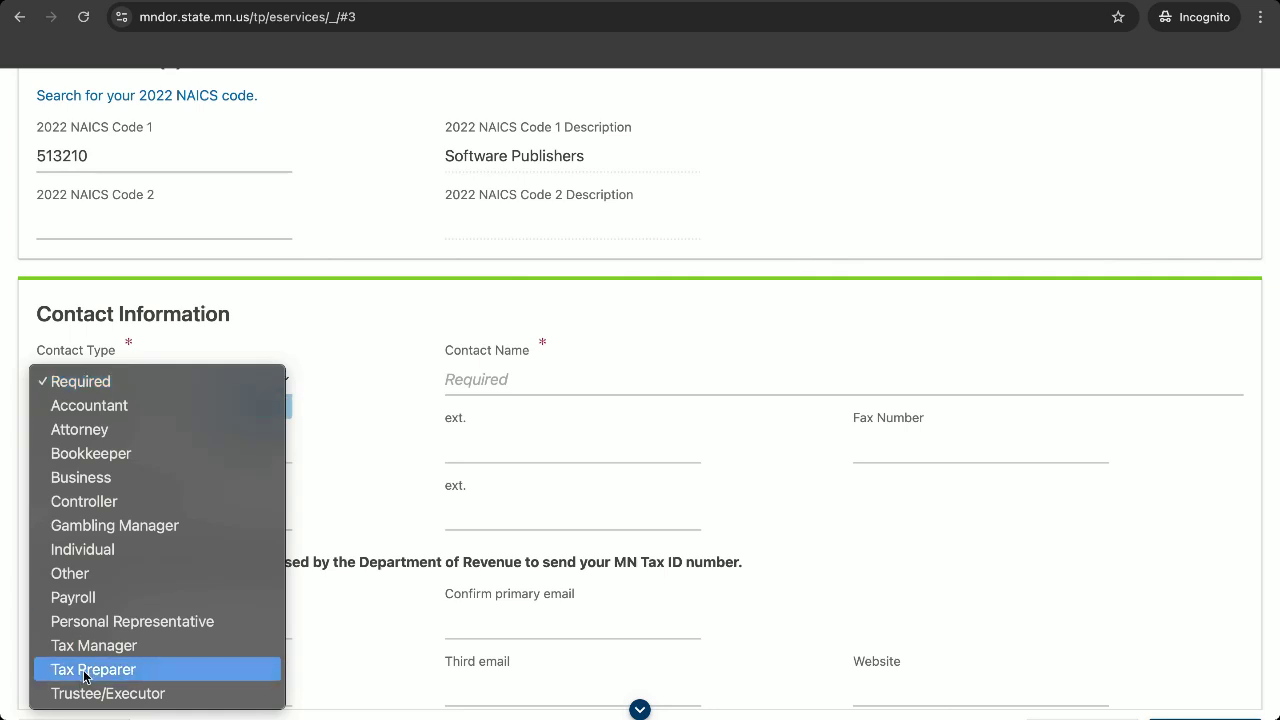
click(114, 552)
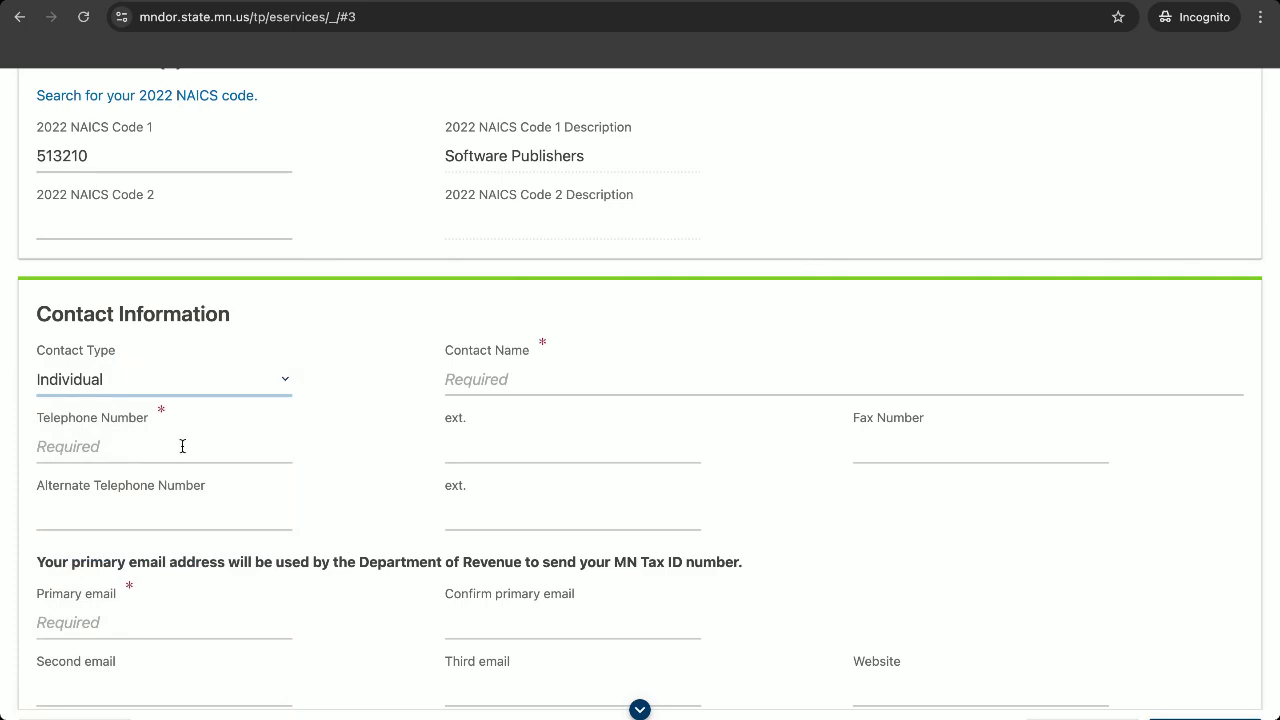
click(182, 446)
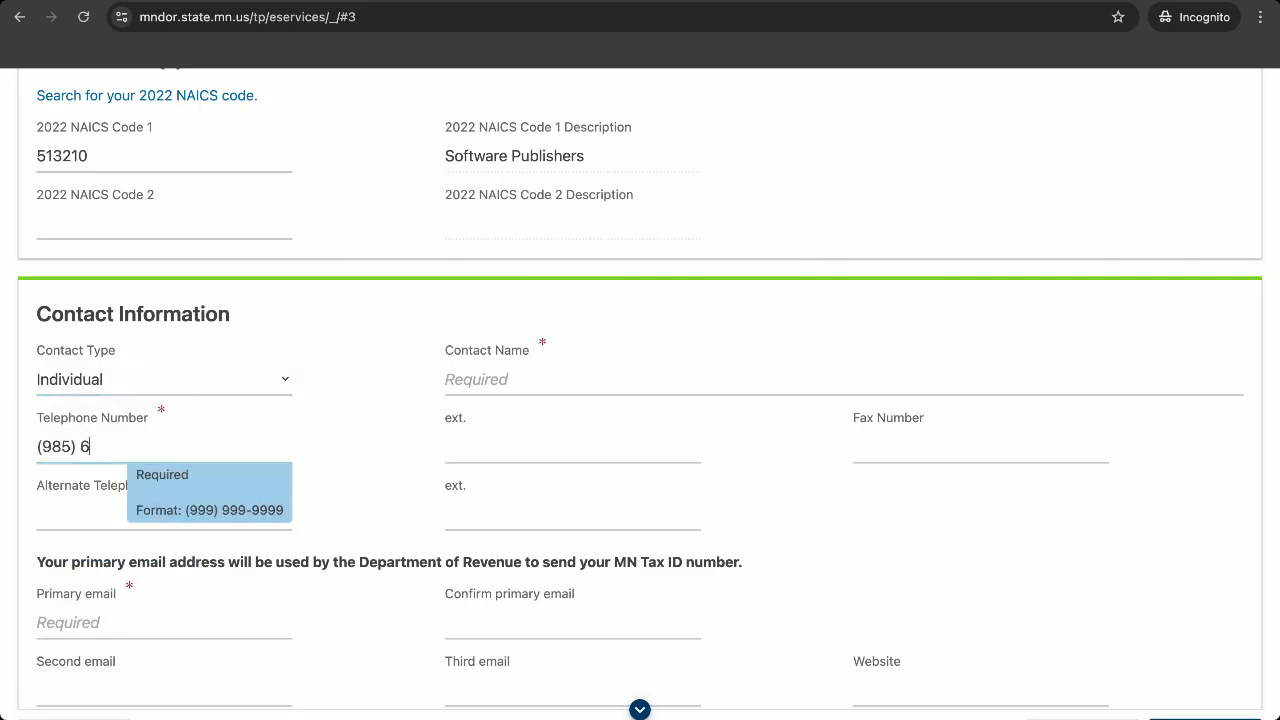
click(552, 386)
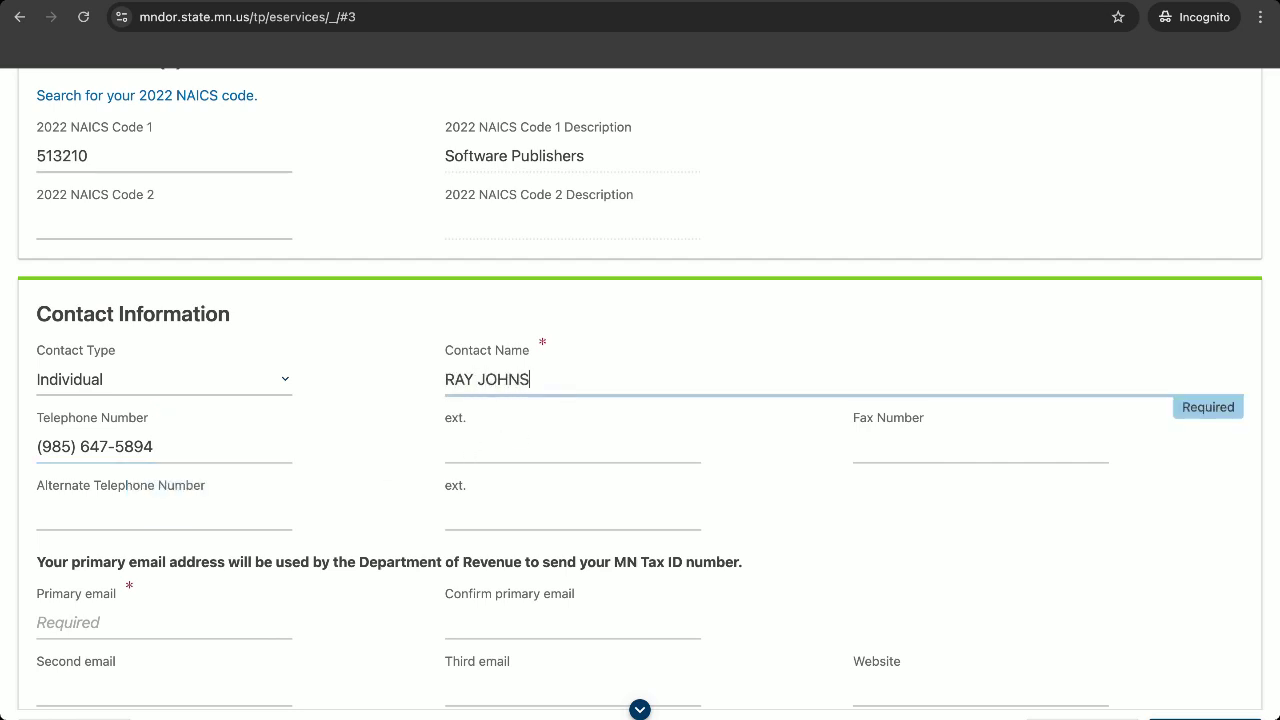
Enter and confirm the contact's primary email address, then continue to Addresses.
scroll(816, 365, down, 2)
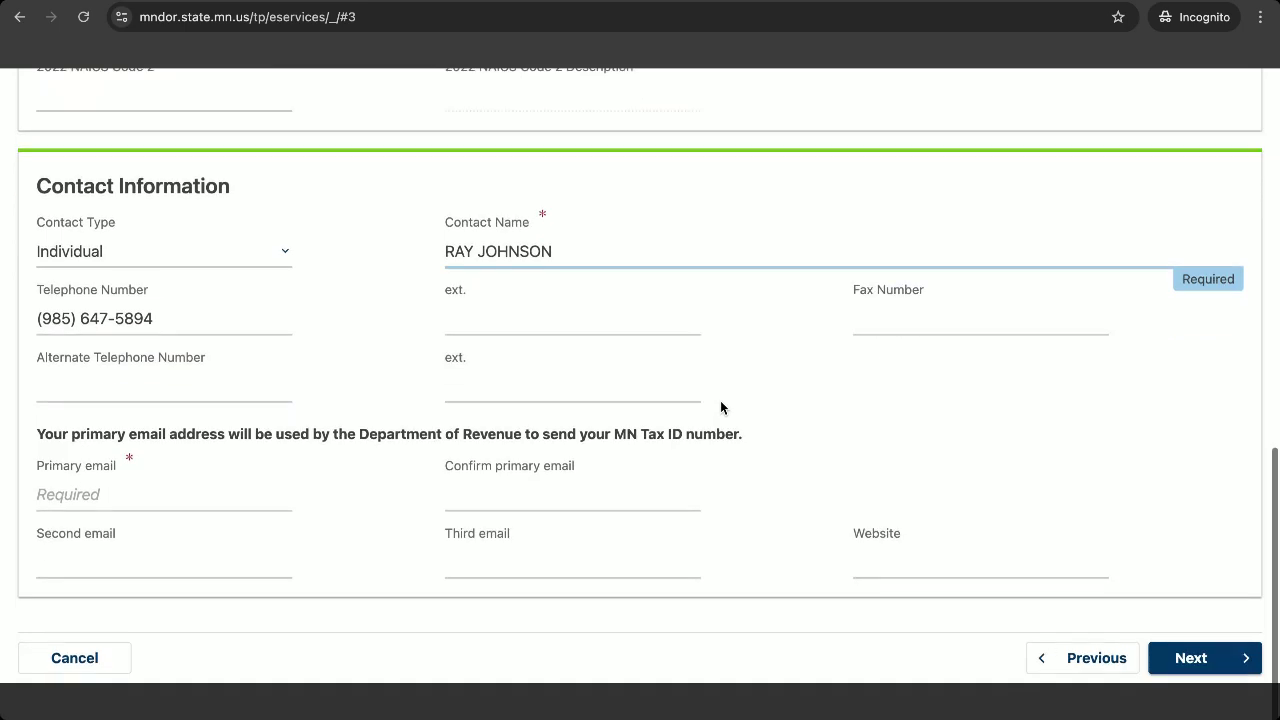
scroll(720, 407, down, 1)
click(197, 437)
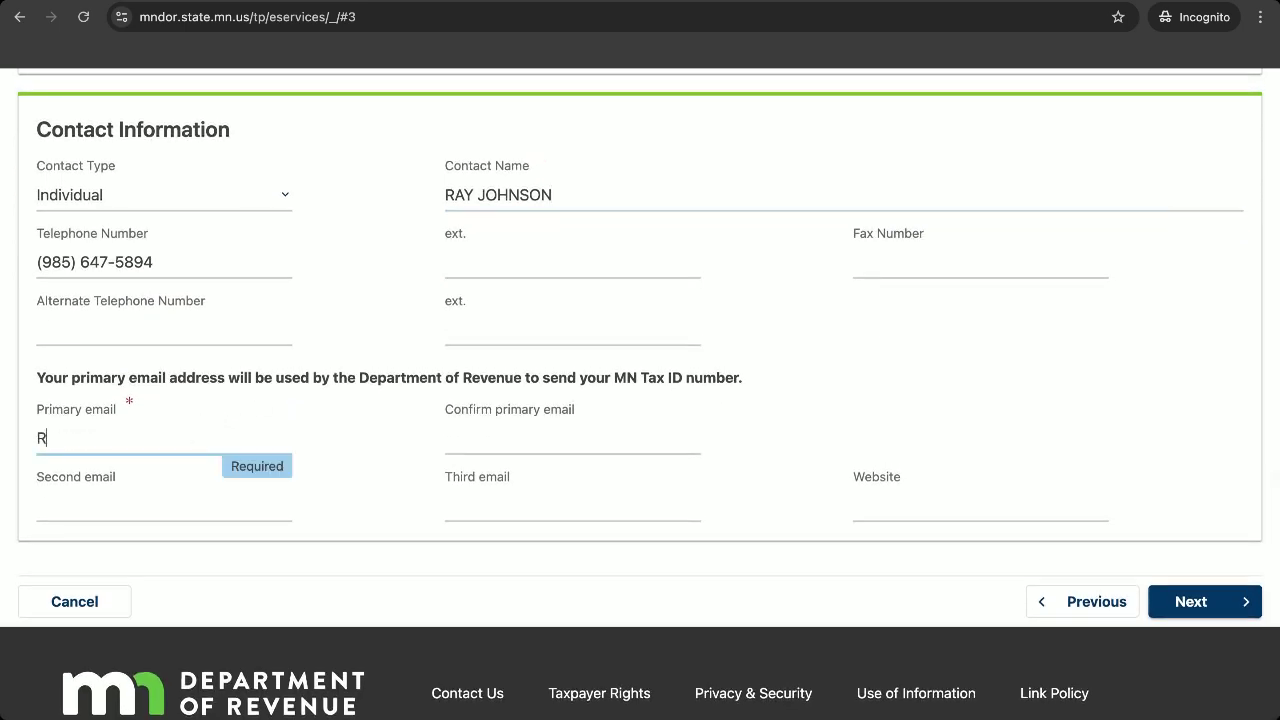
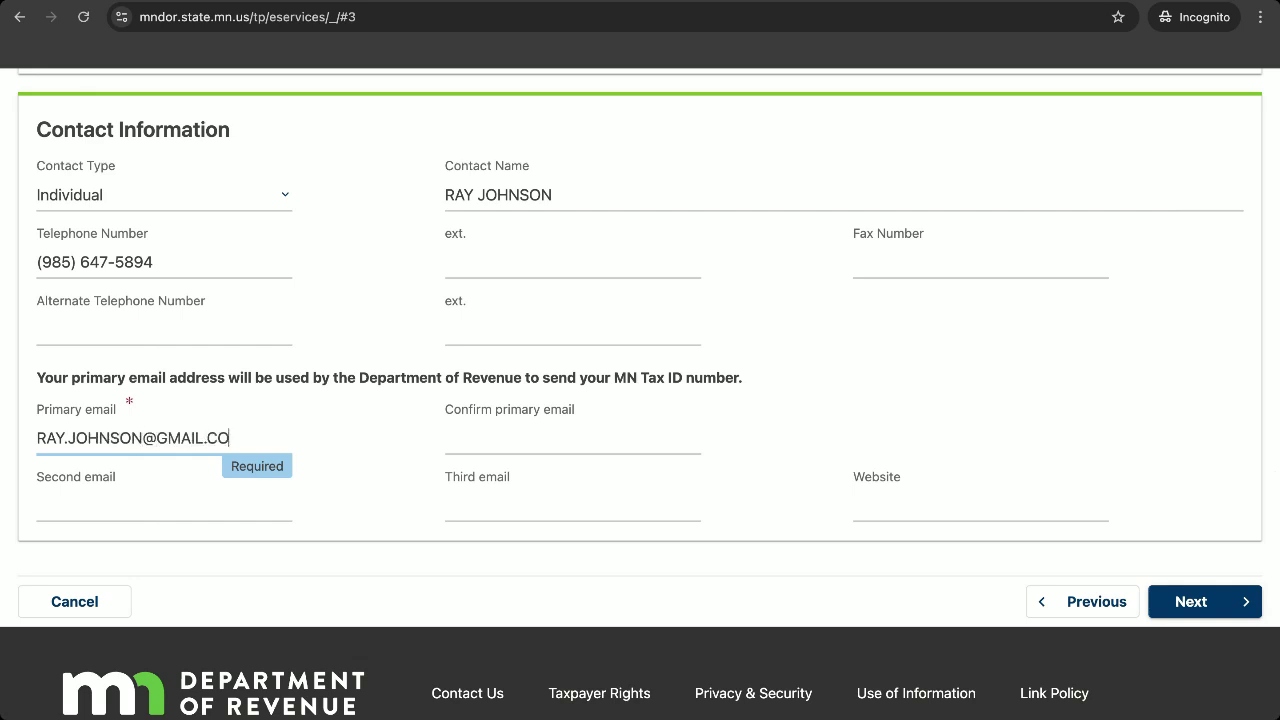
key(ctrl+a)
click(509, 440)
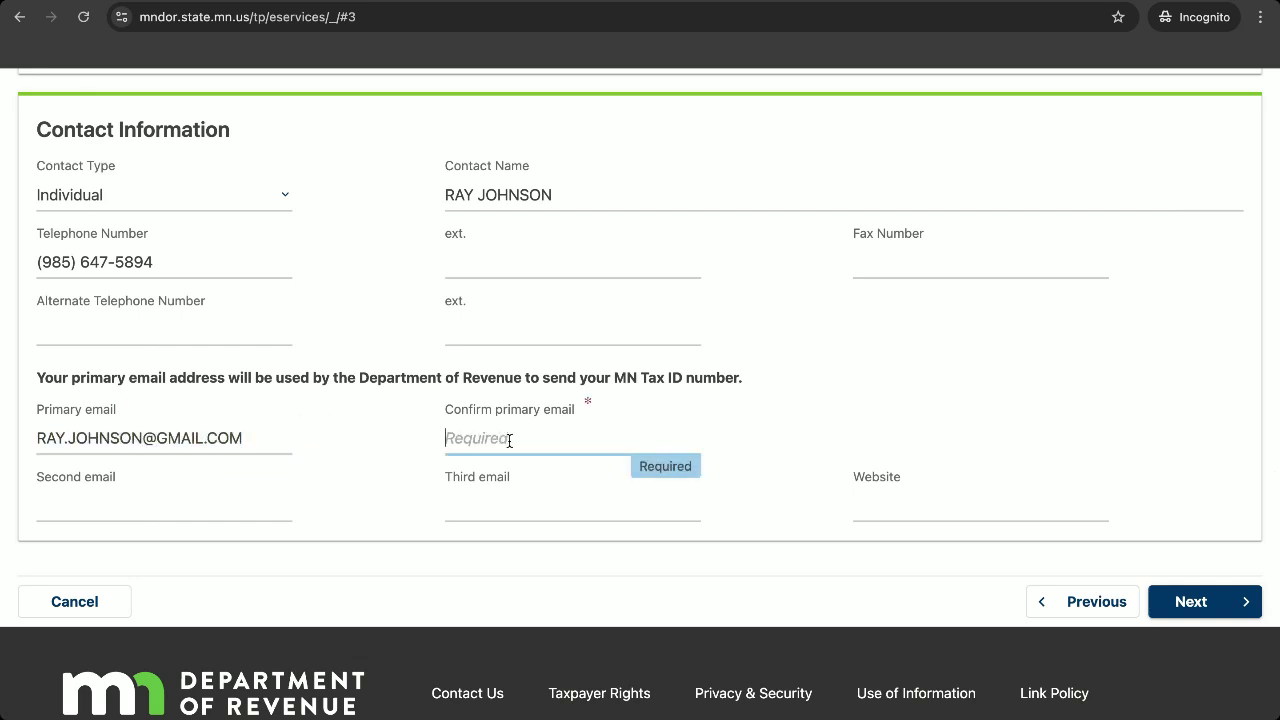
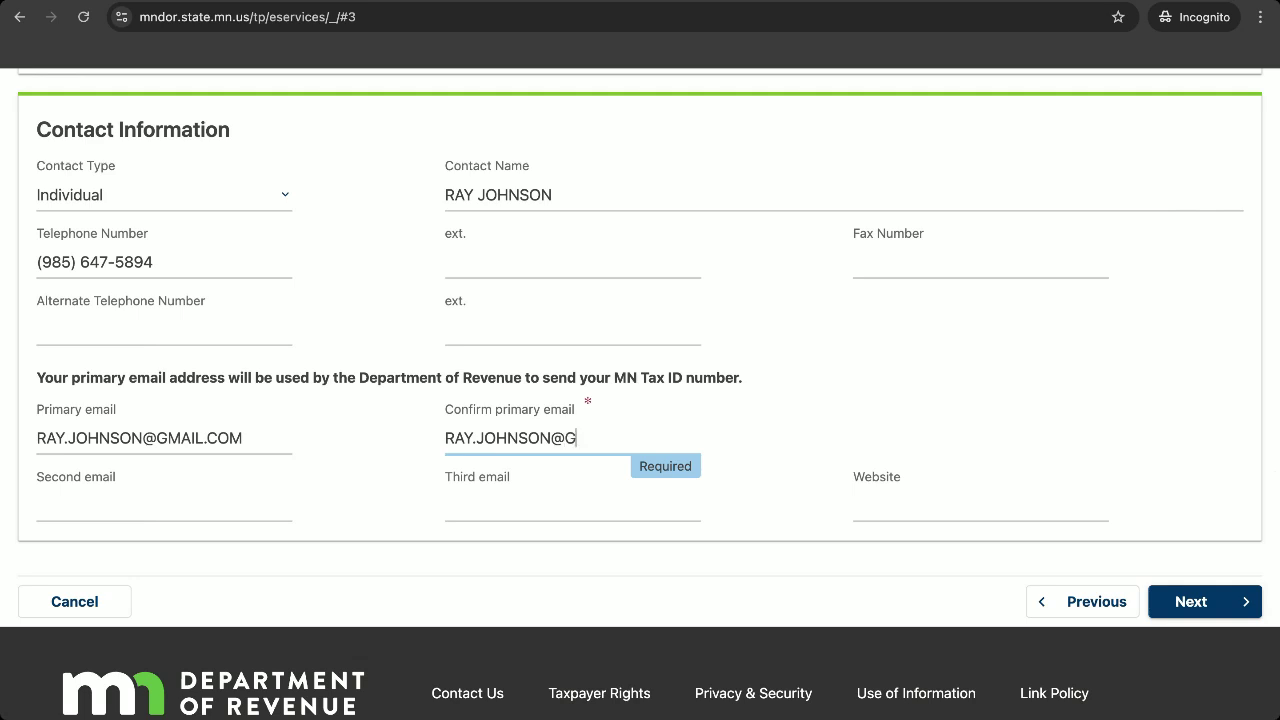
click(1183, 601)
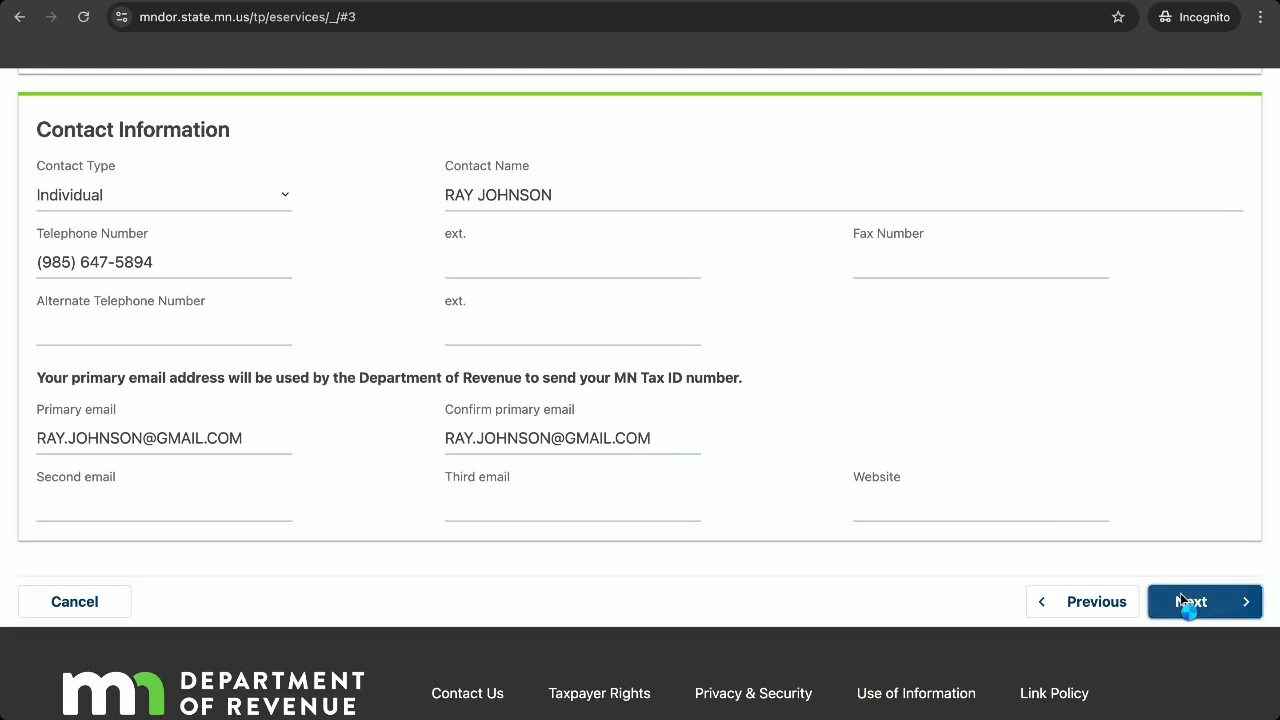
Fill in the business's street, city, state California, and ZIP code.
scroll(843, 560, down, 4)
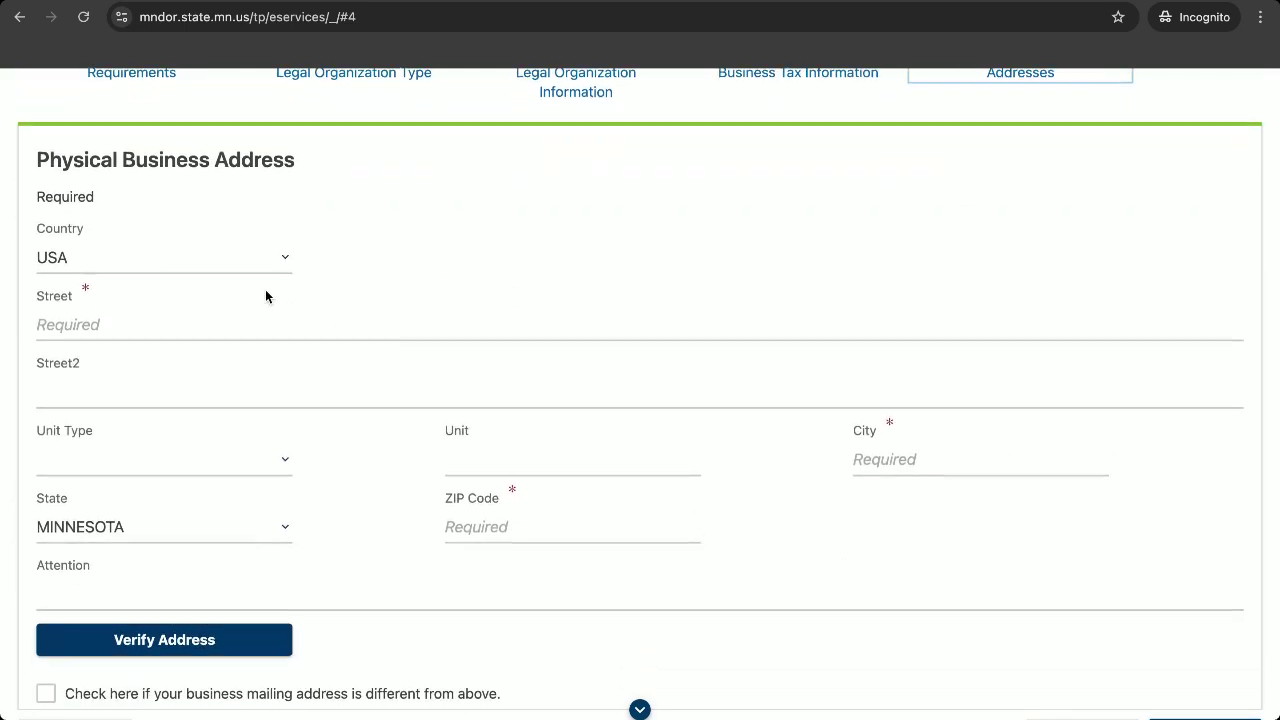
click(177, 320)
text(1)
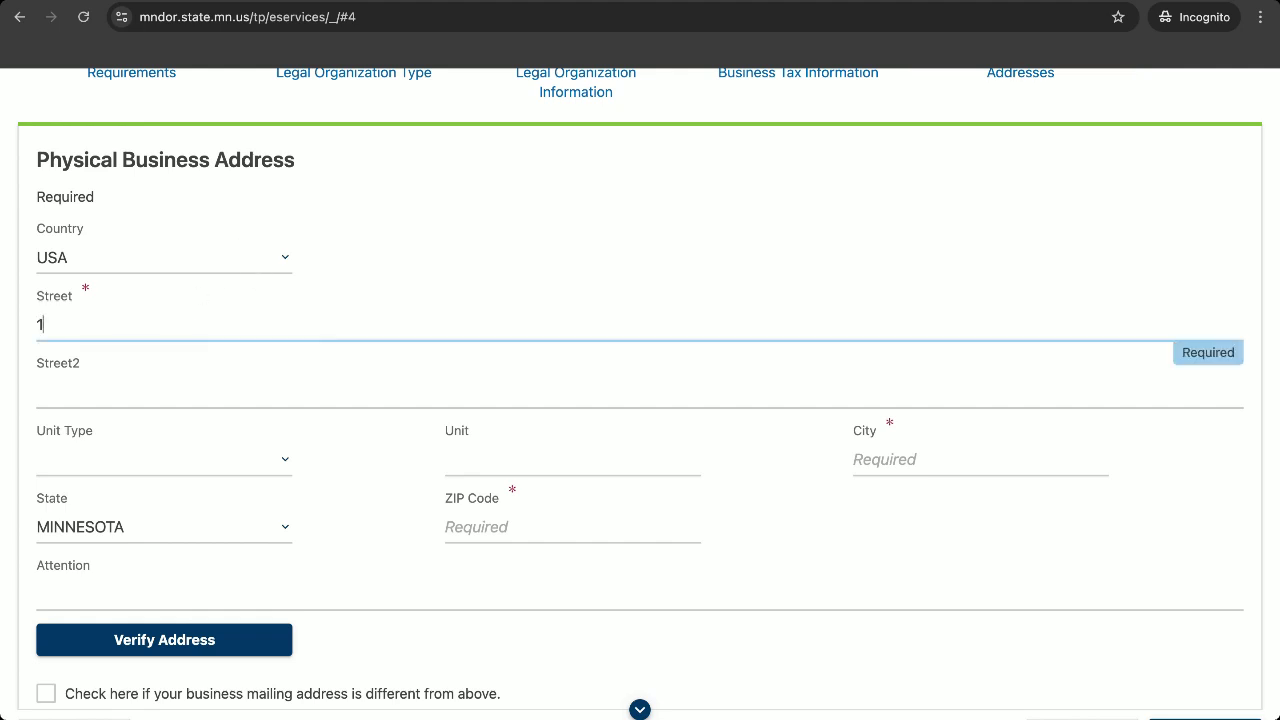
text(23 MAIN STREET)
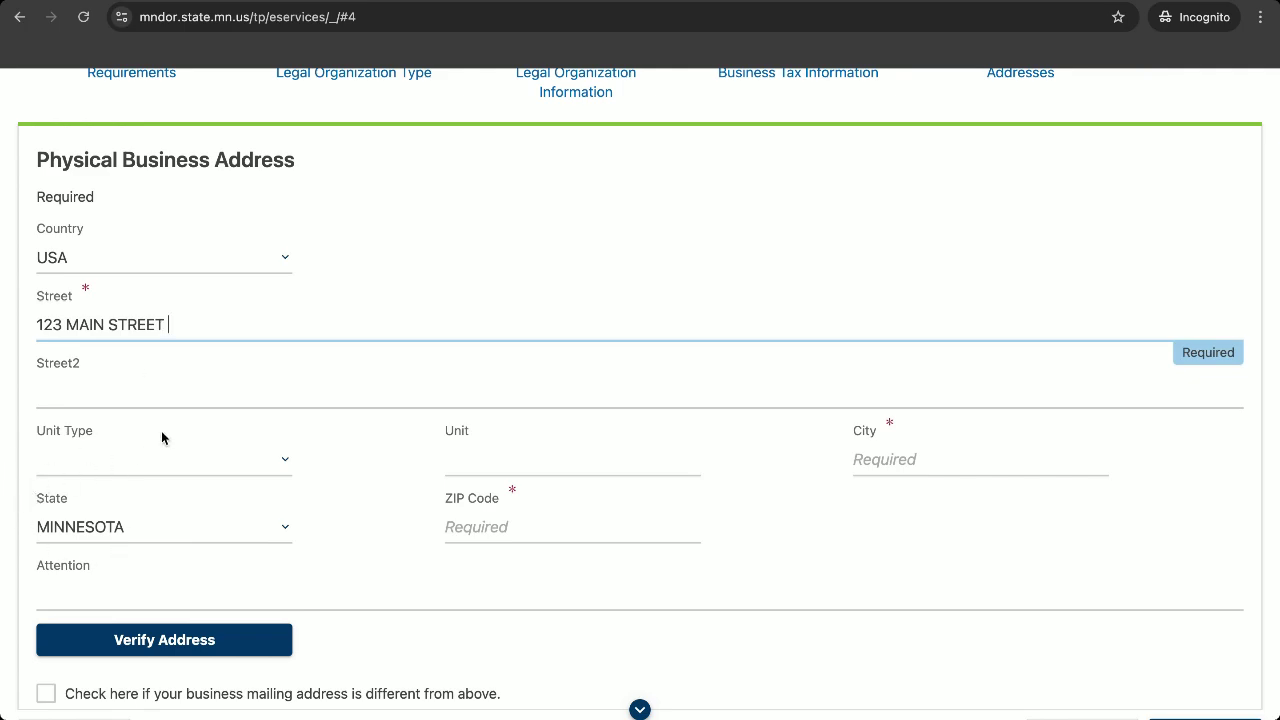
click(177, 398)
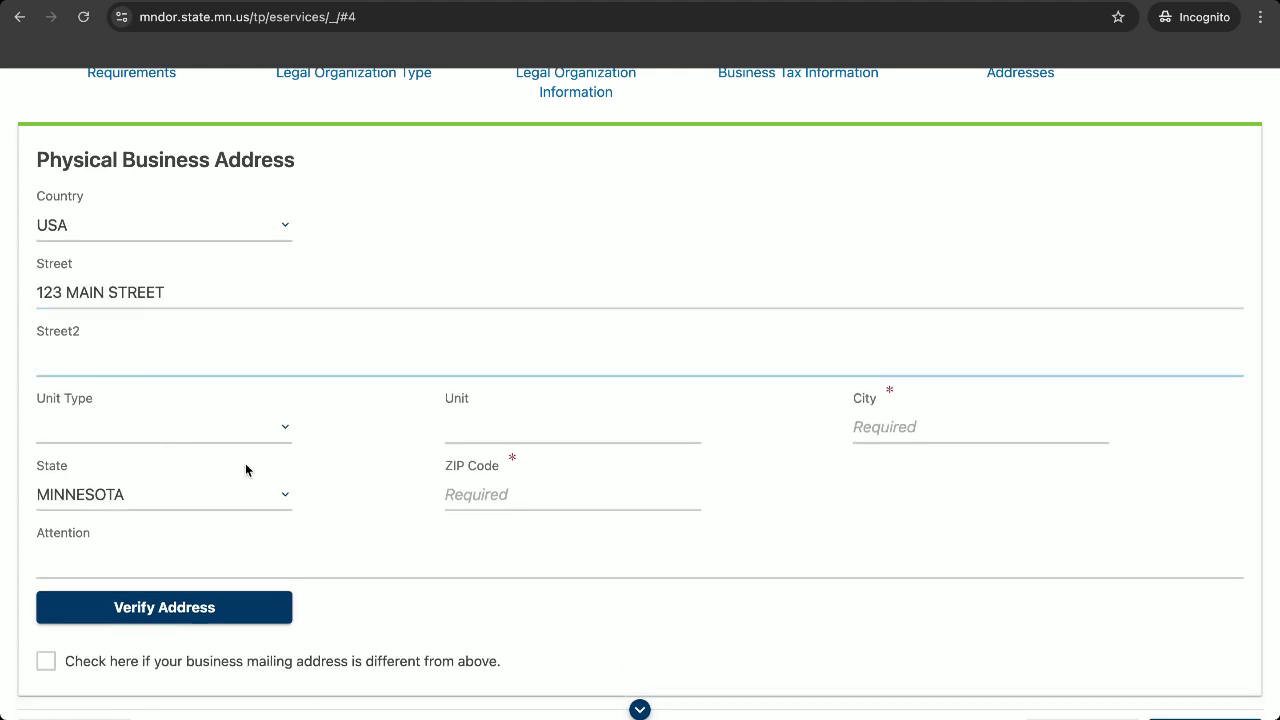
click(956, 427)
text(MIL)
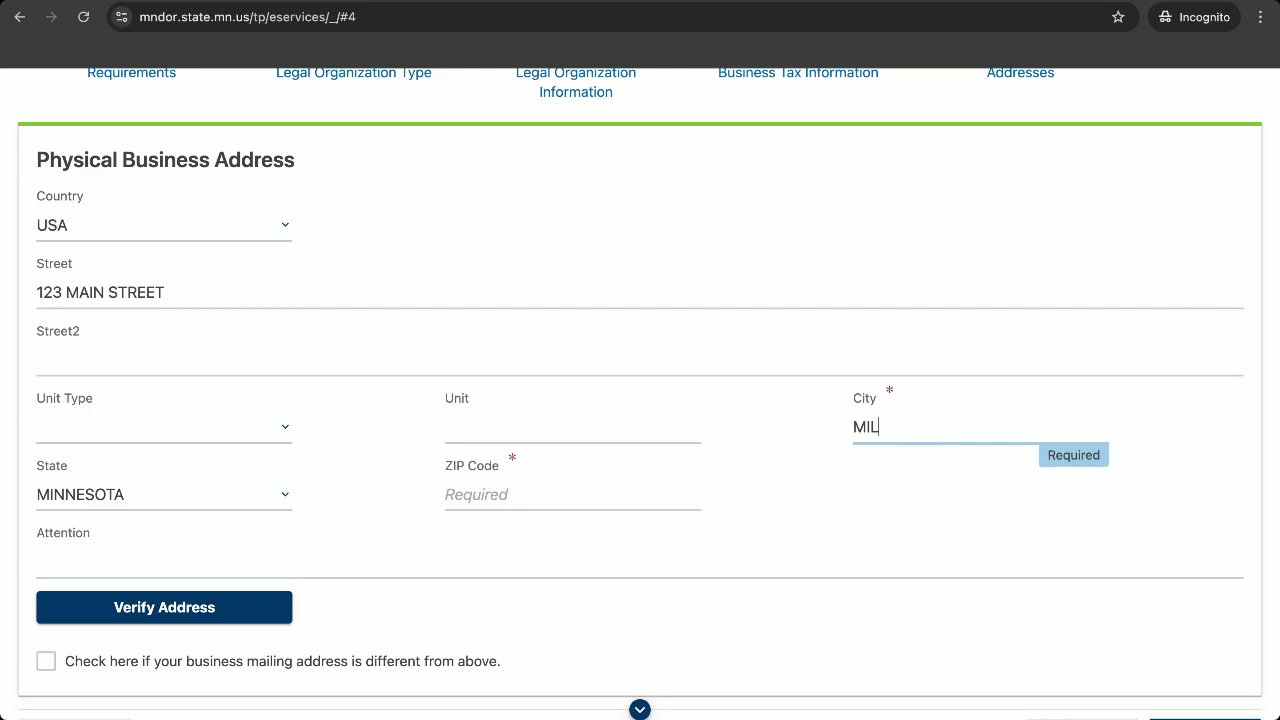
text(T)
key(BackSpace)
text(PITAS)
click(202, 495)
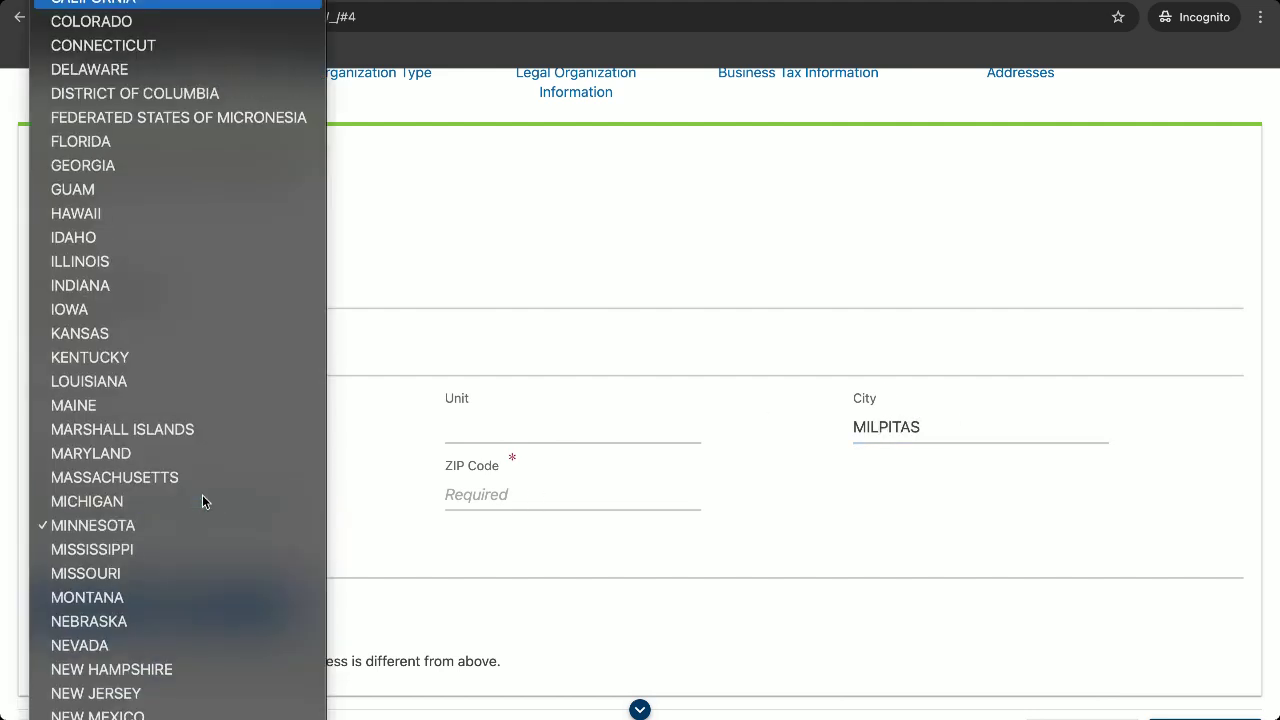
key(Return)
click(545, 494)
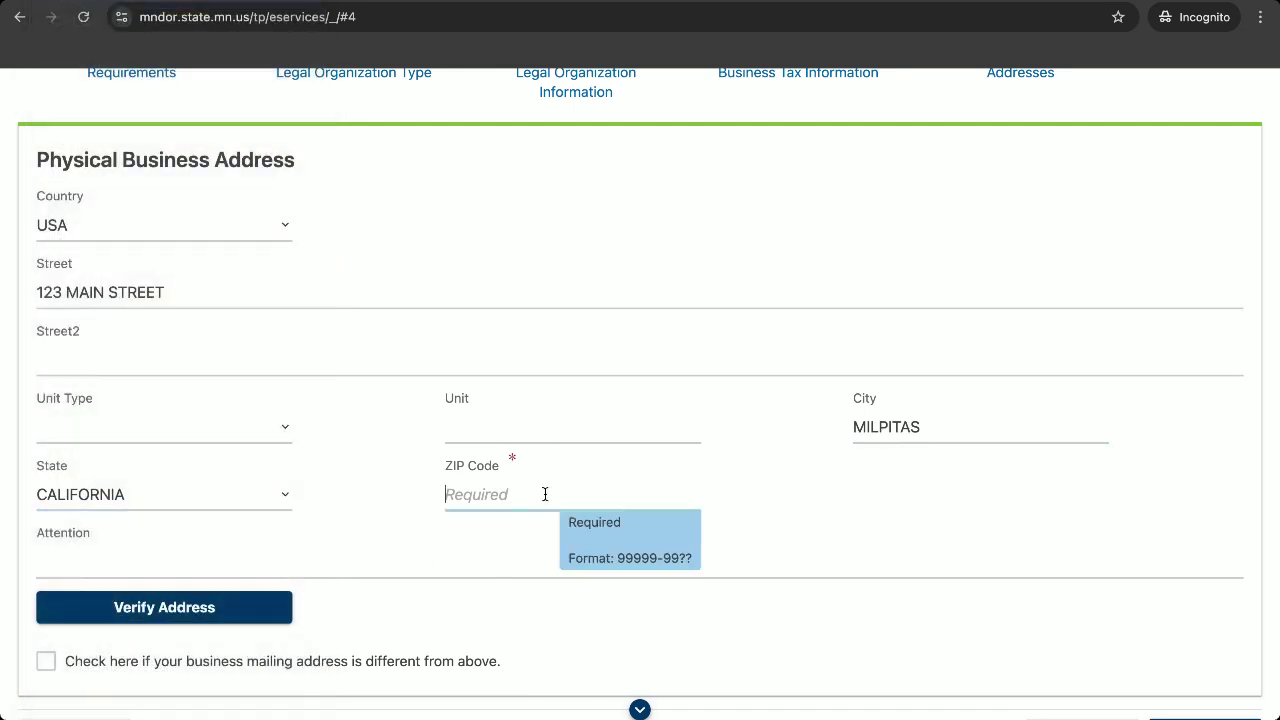
text(93503)
Verify the address, accept the verified version, and continue to Business Officer Information.
click(165, 622)
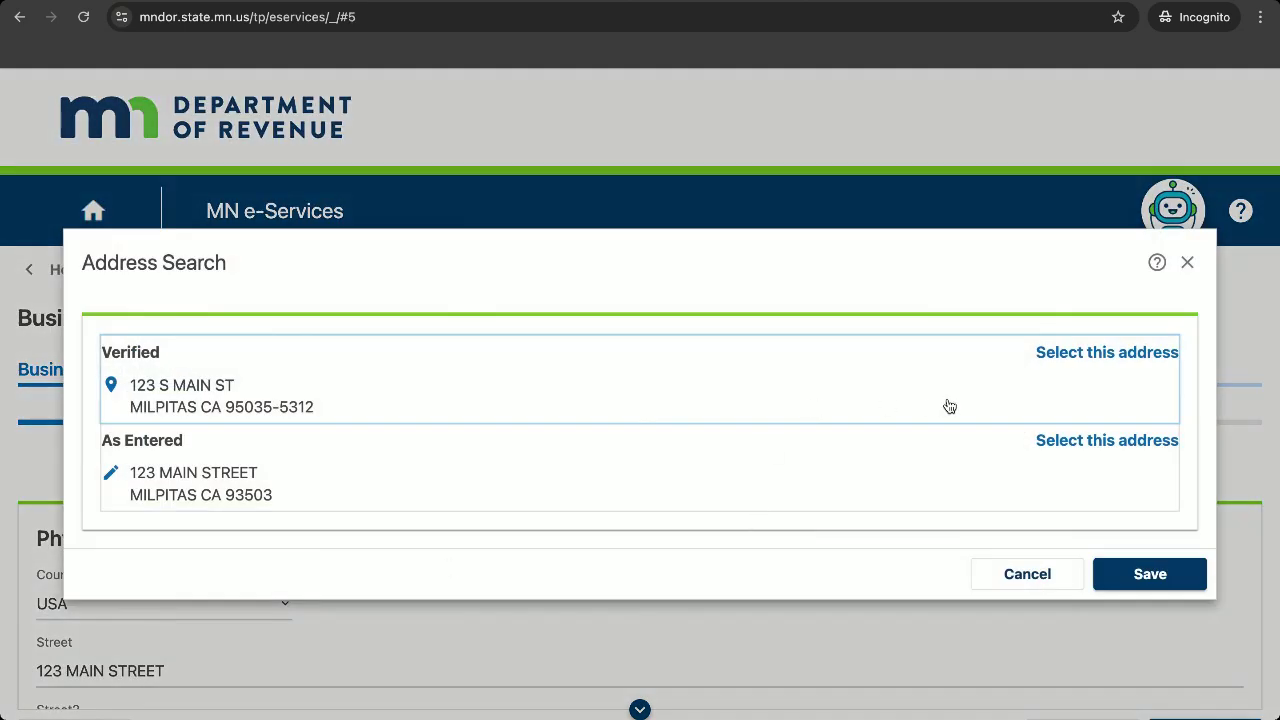
click(1049, 356)
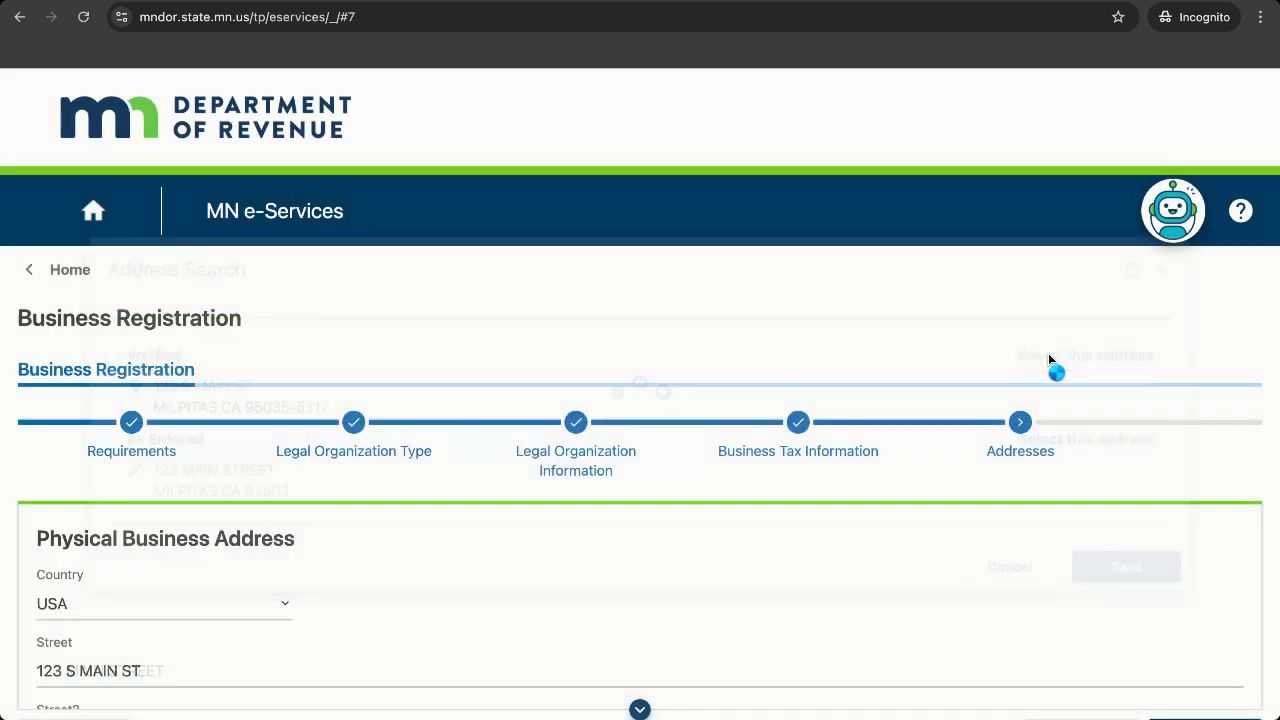
scroll(862, 456, down, 5)
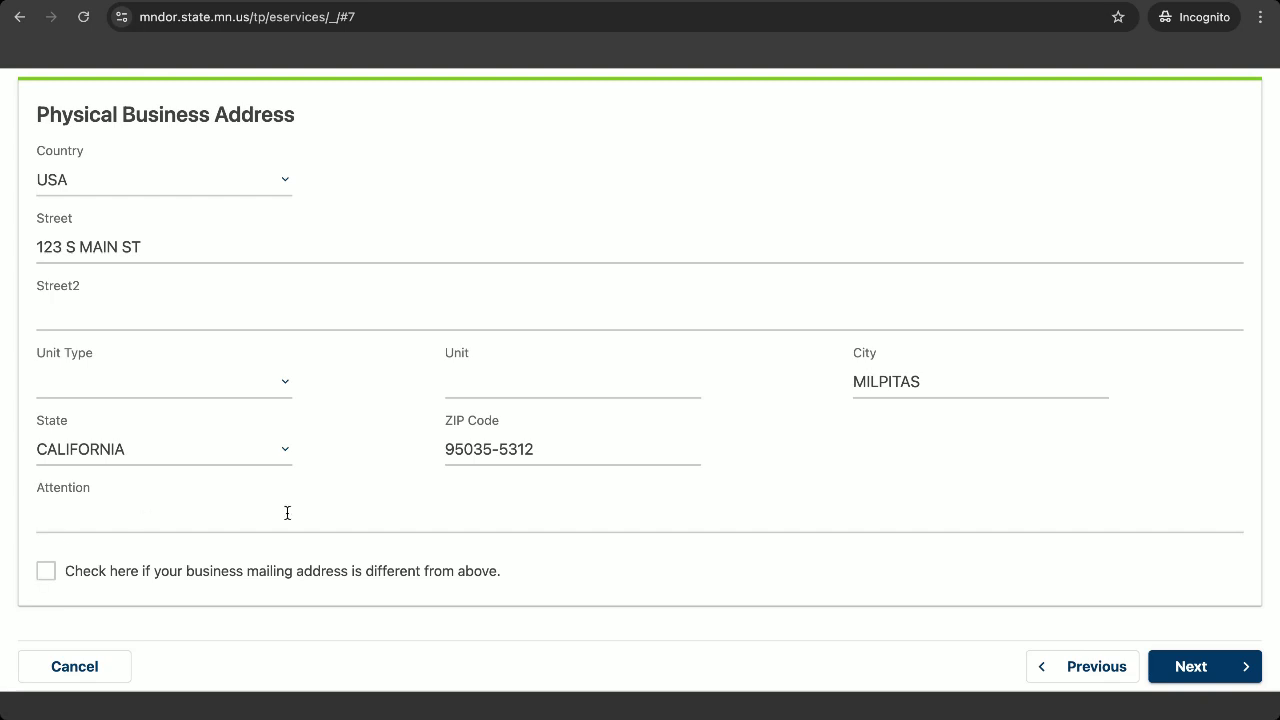
scroll(714, 514, down, 1)
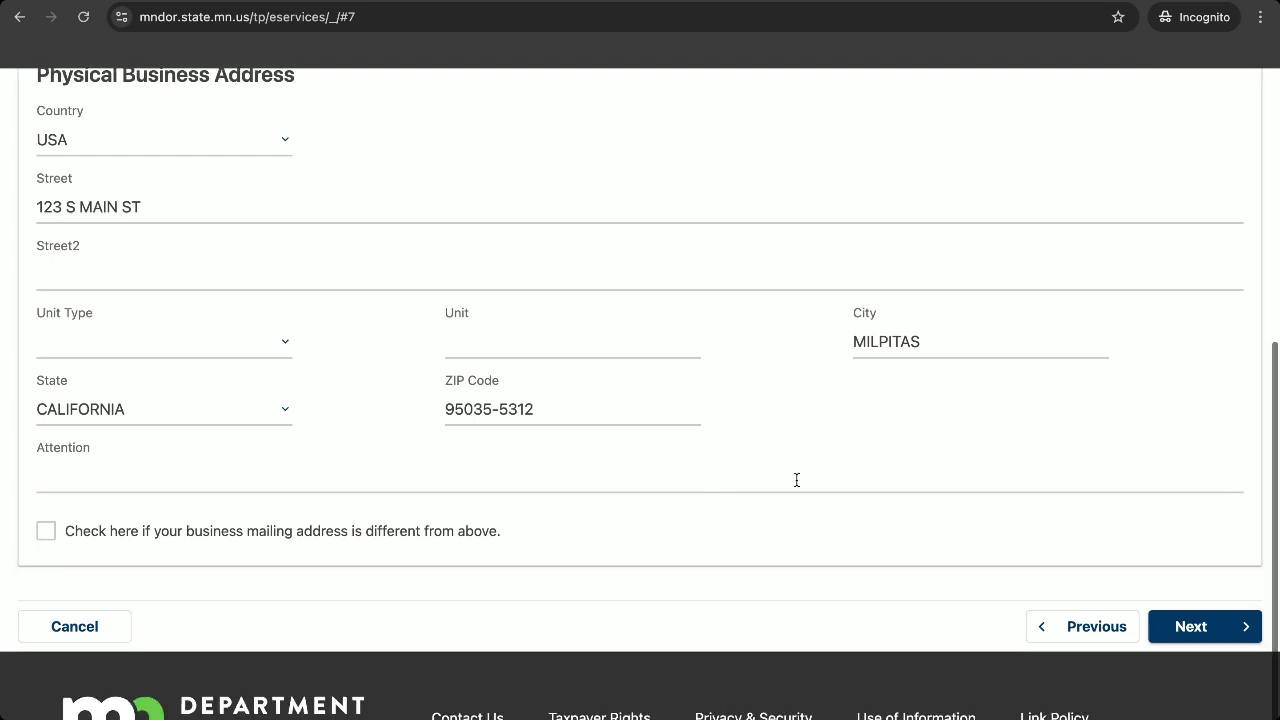
click(1224, 626)
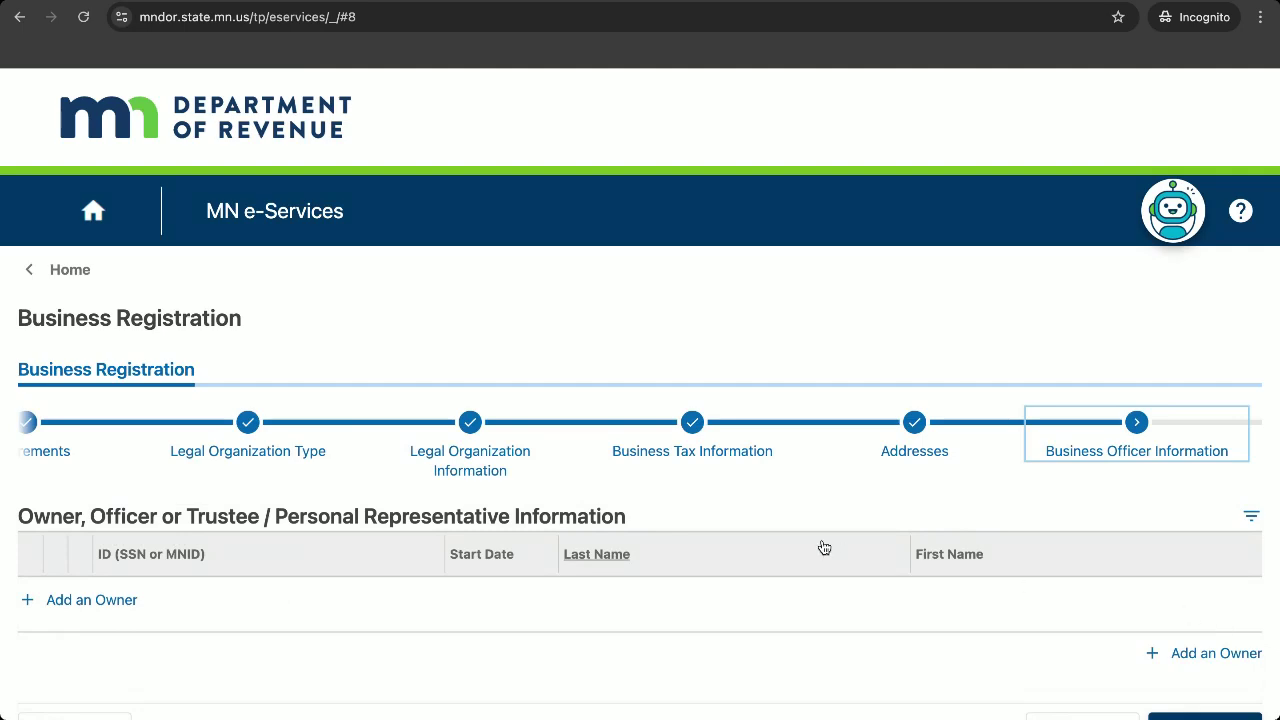
Add an officer starting 12-05-2019 and enter and confirm the officer's SSN.
scroll(745, 528, down, 2)
click(108, 489)
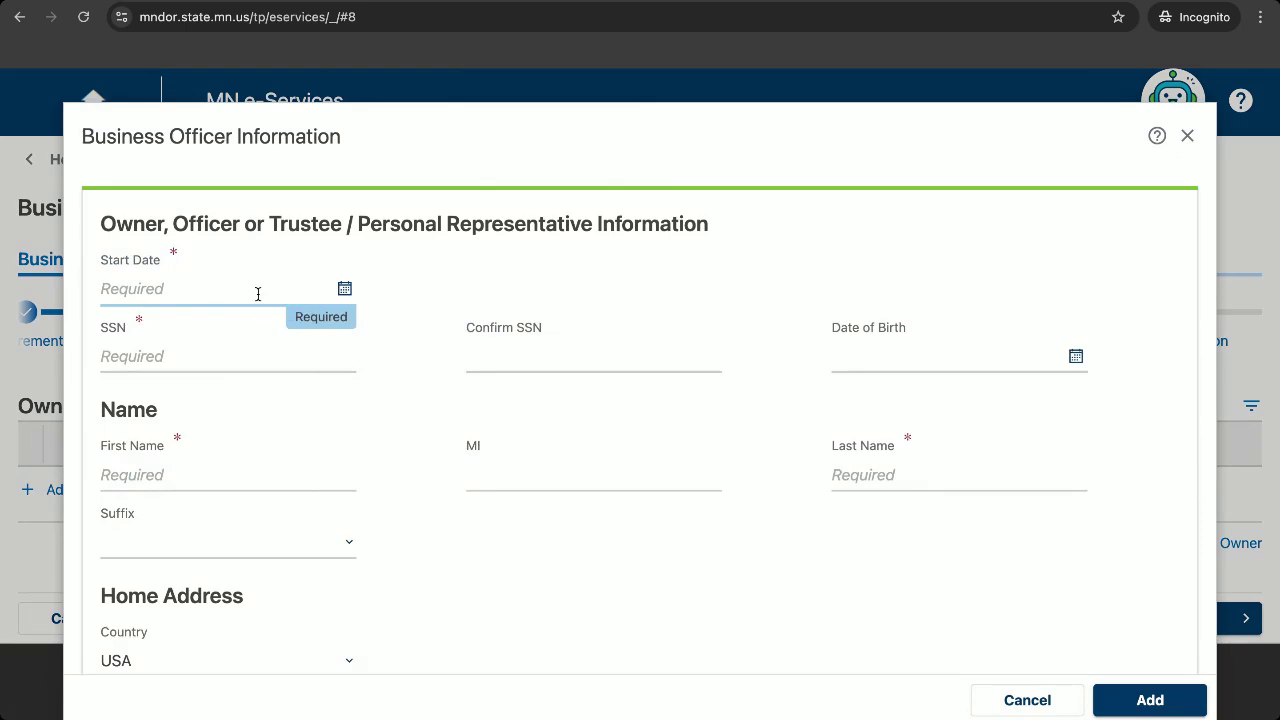
text(12-05-2019)
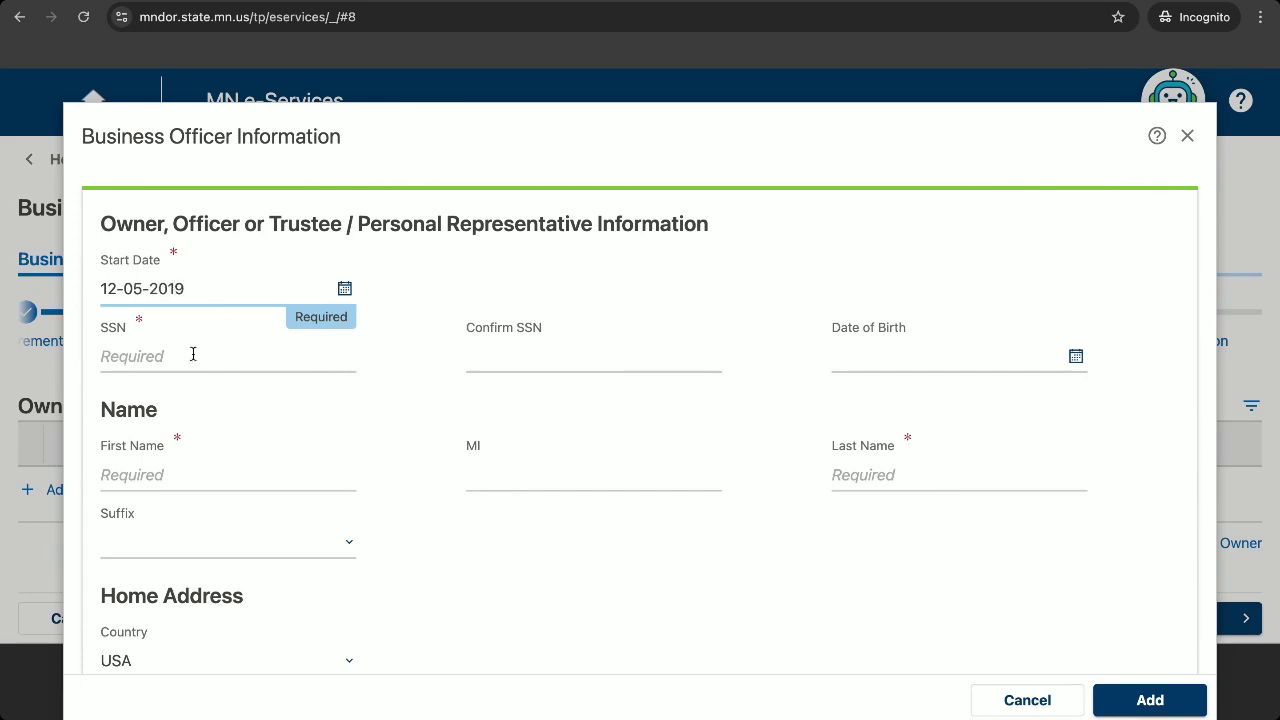
click(193, 354)
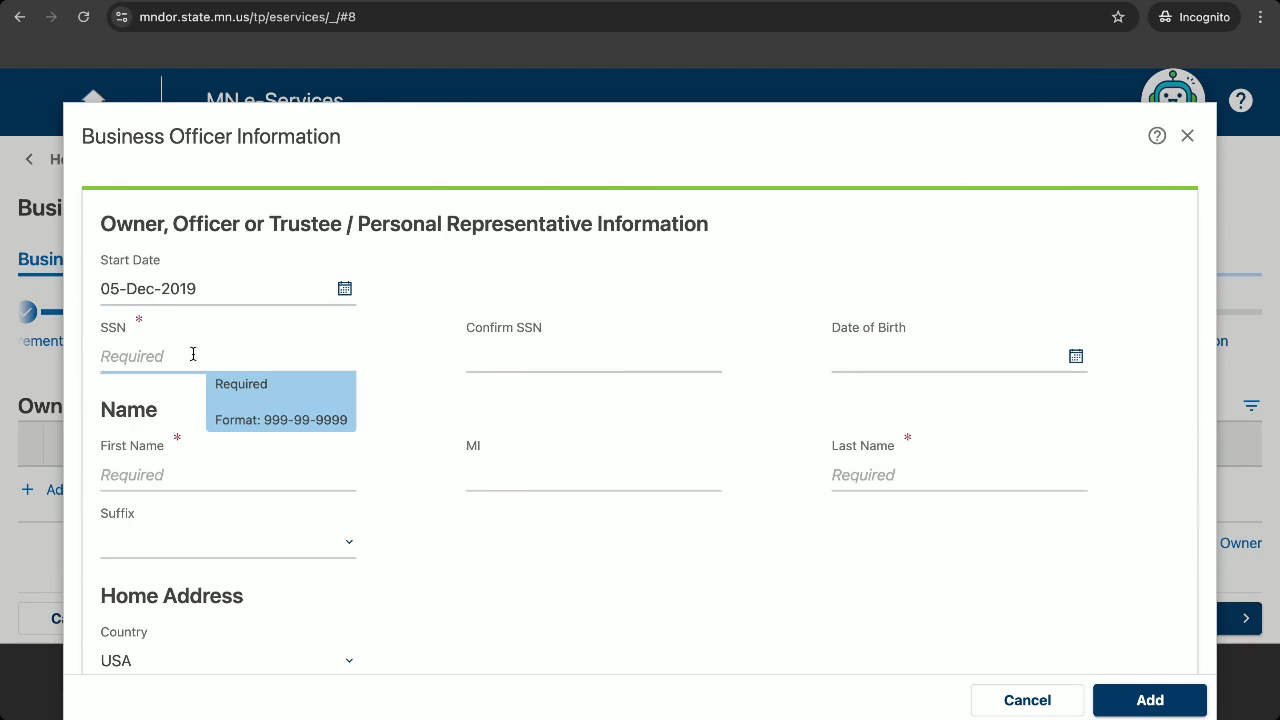
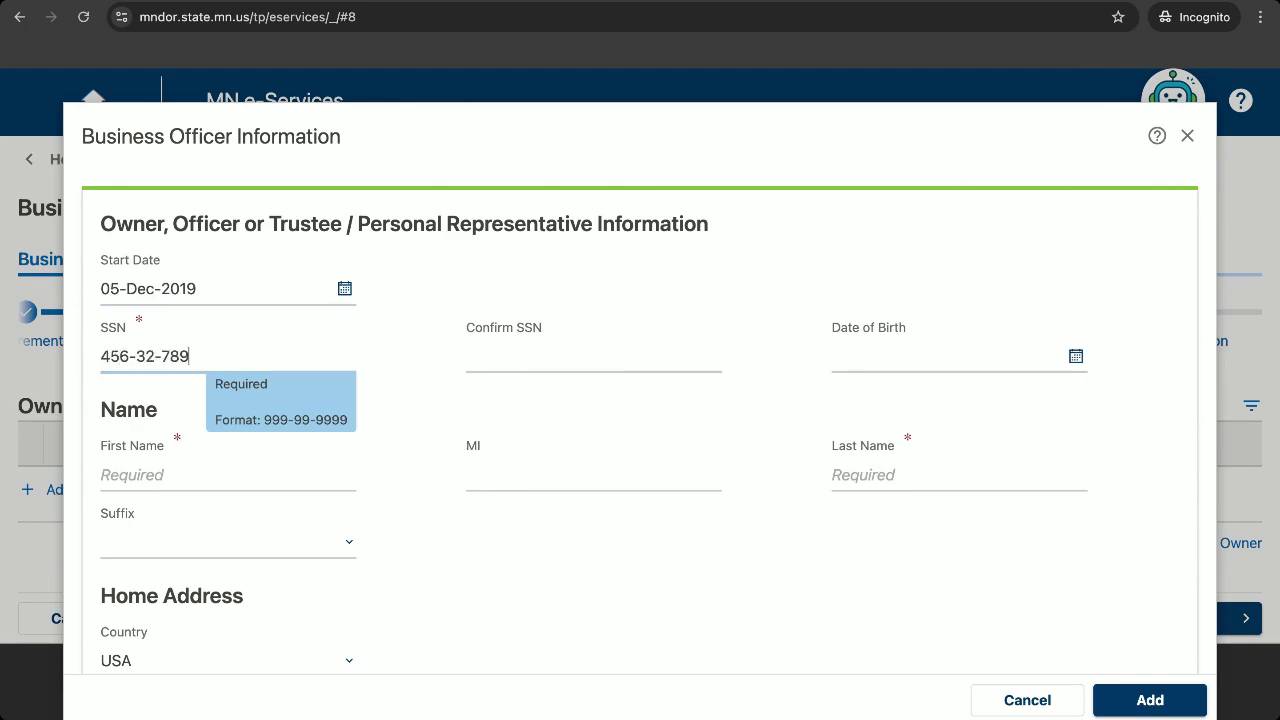
click(519, 354)
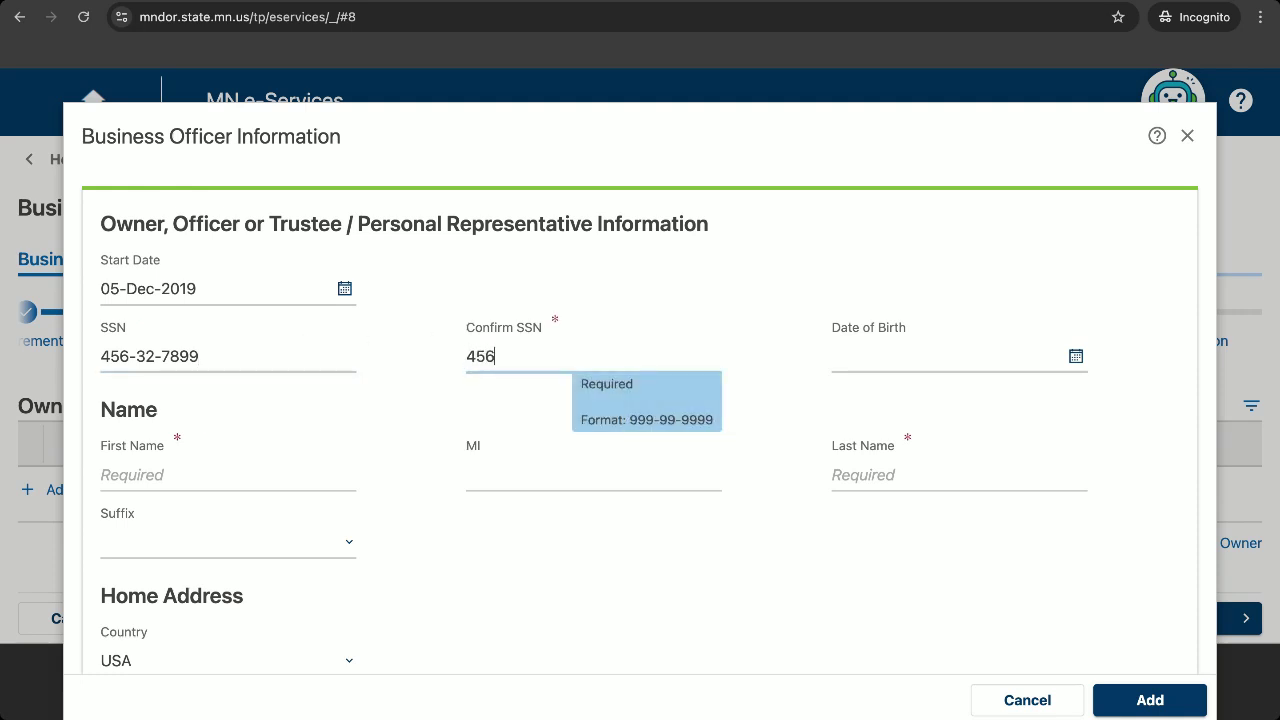
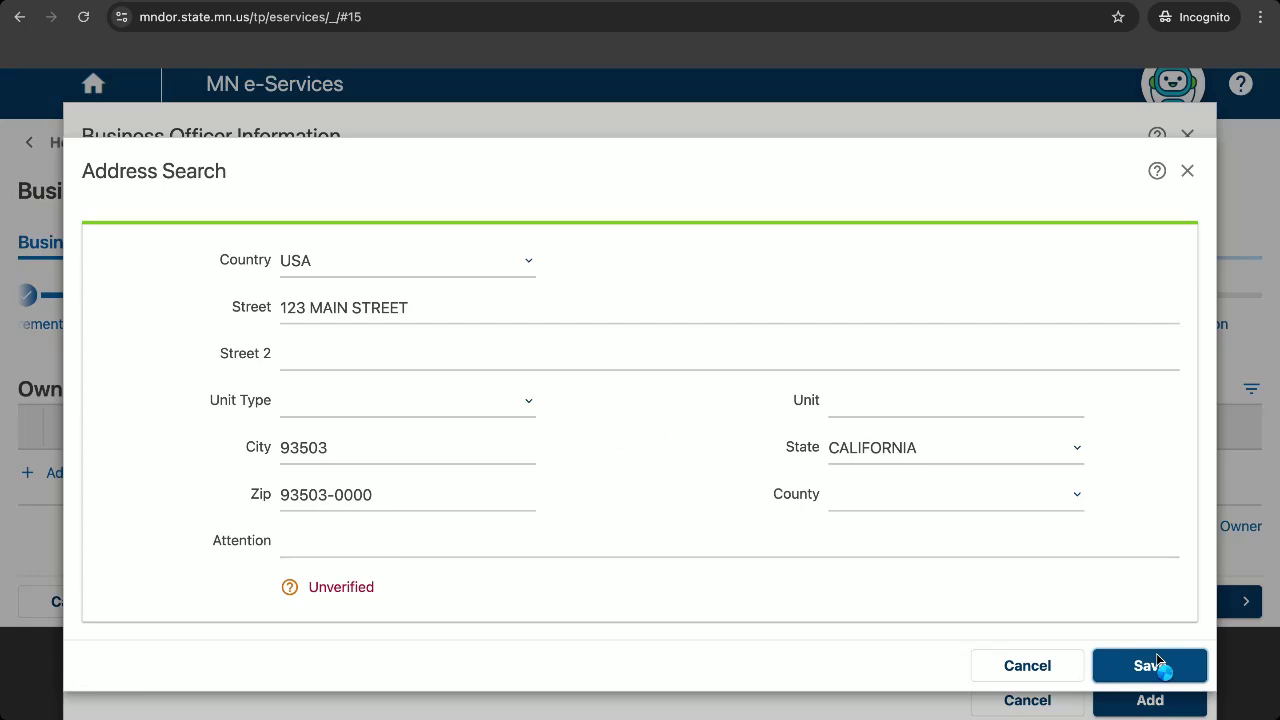
Accept the officer's home address as entered, add the officer, and continue to Tax Types.
click(1160, 671)
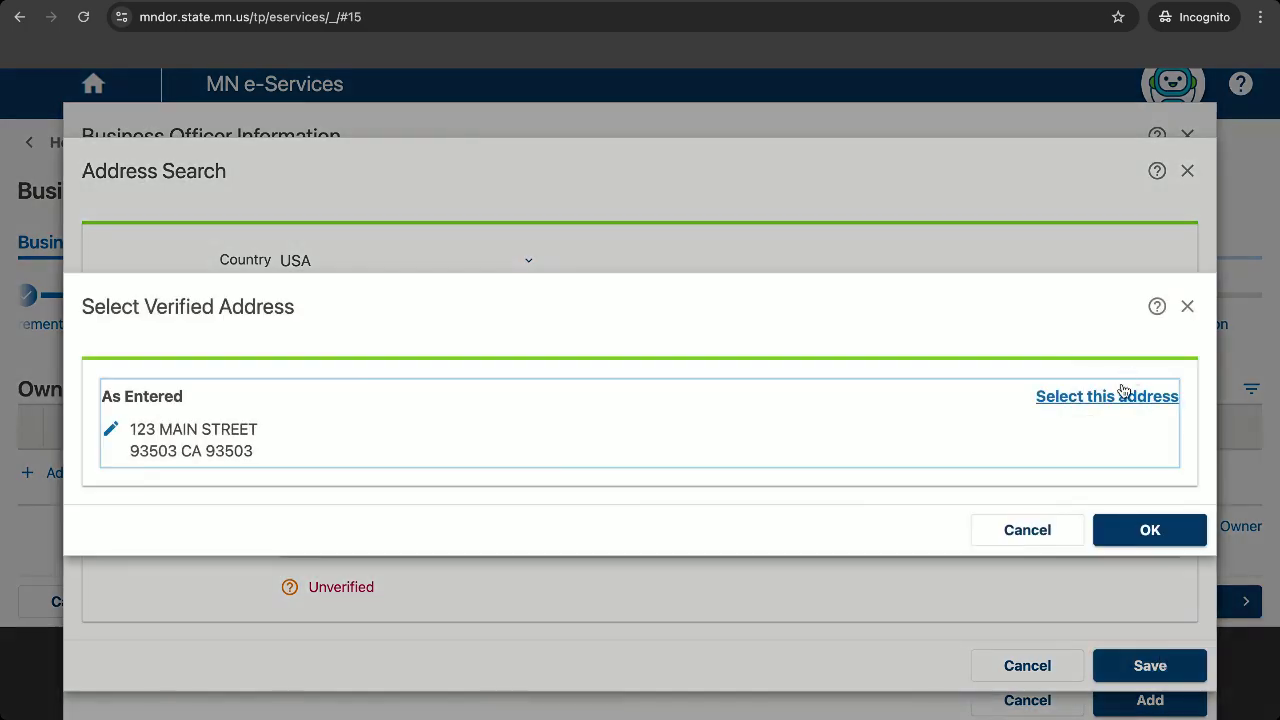
click(1122, 394)
click(1123, 531)
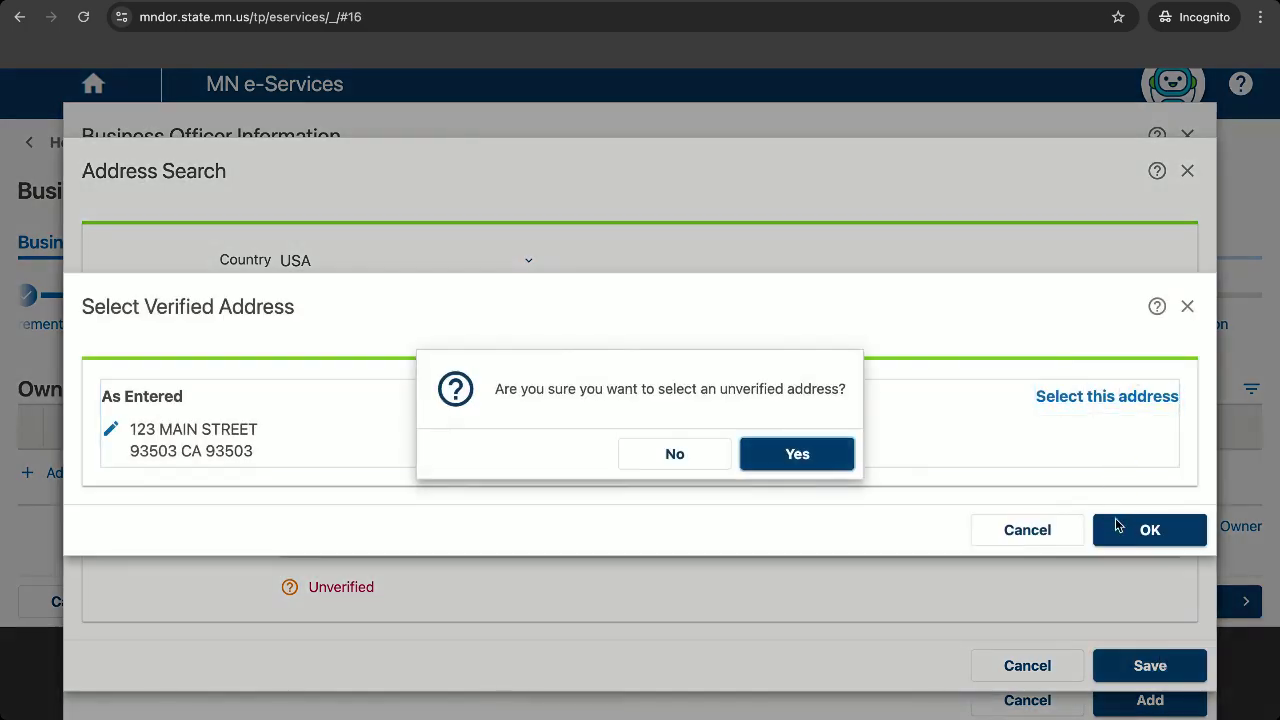
click(787, 459)
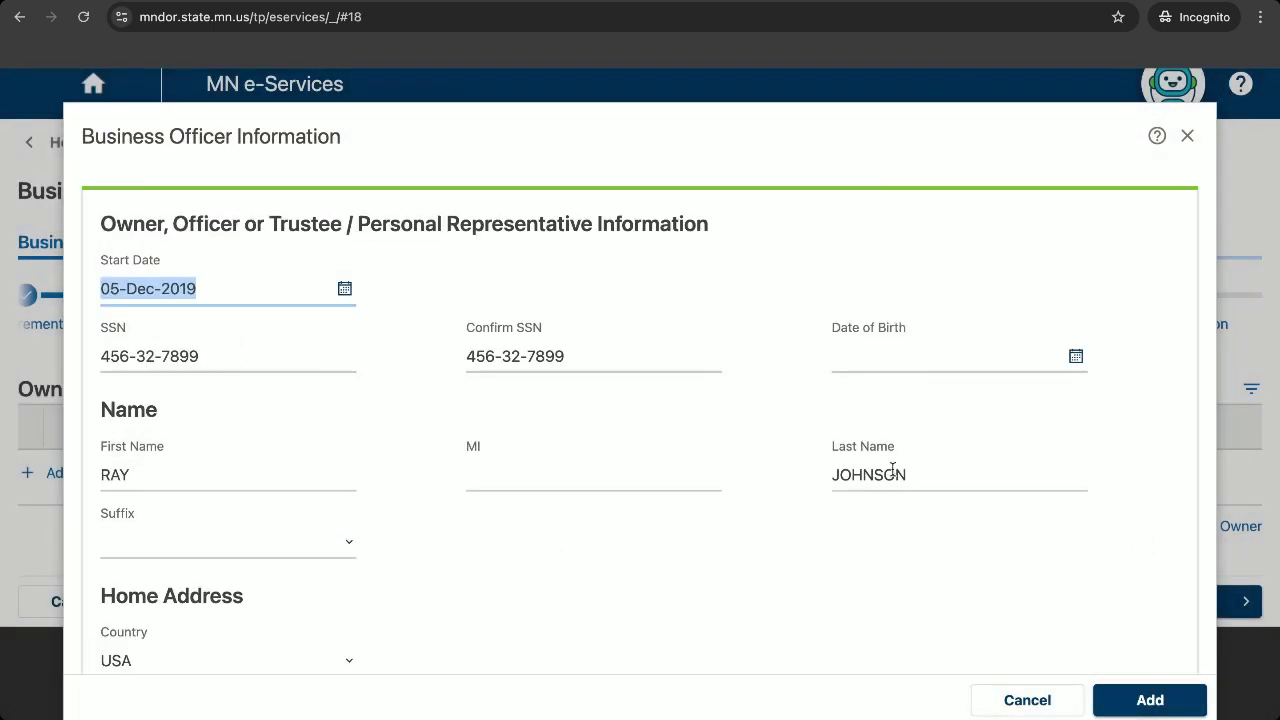
click(1133, 697)
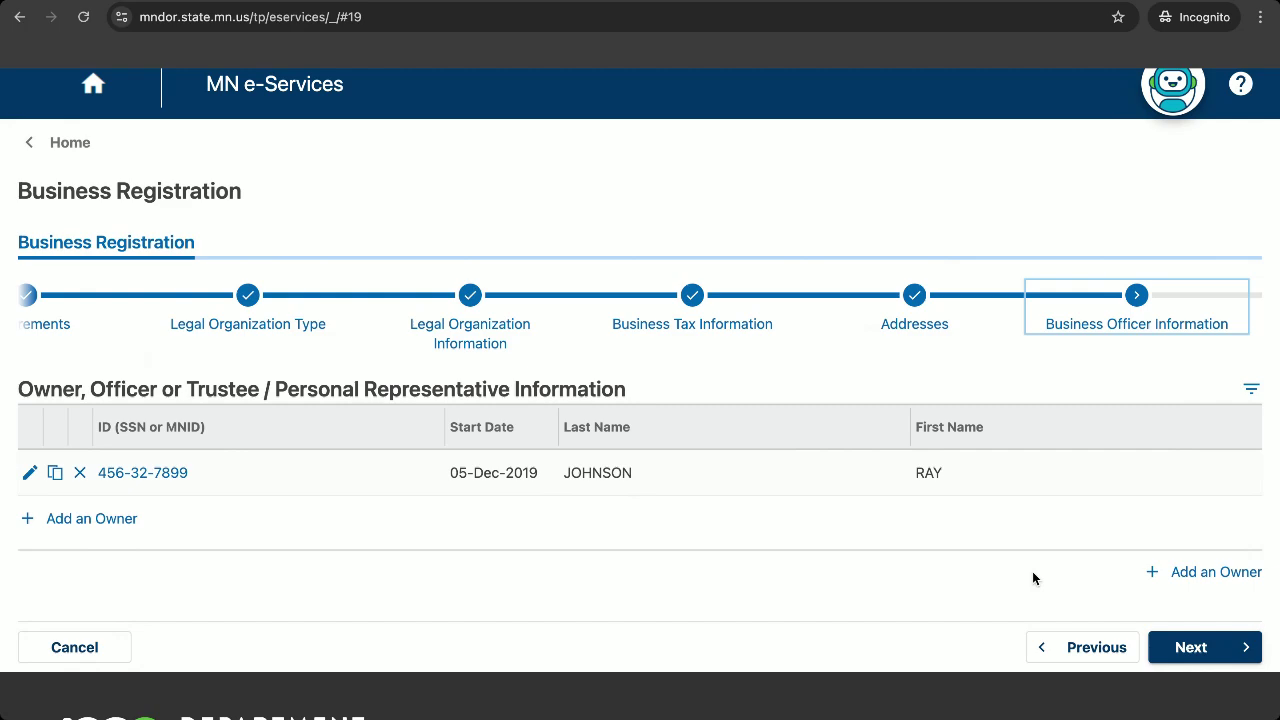
click(1210, 645)
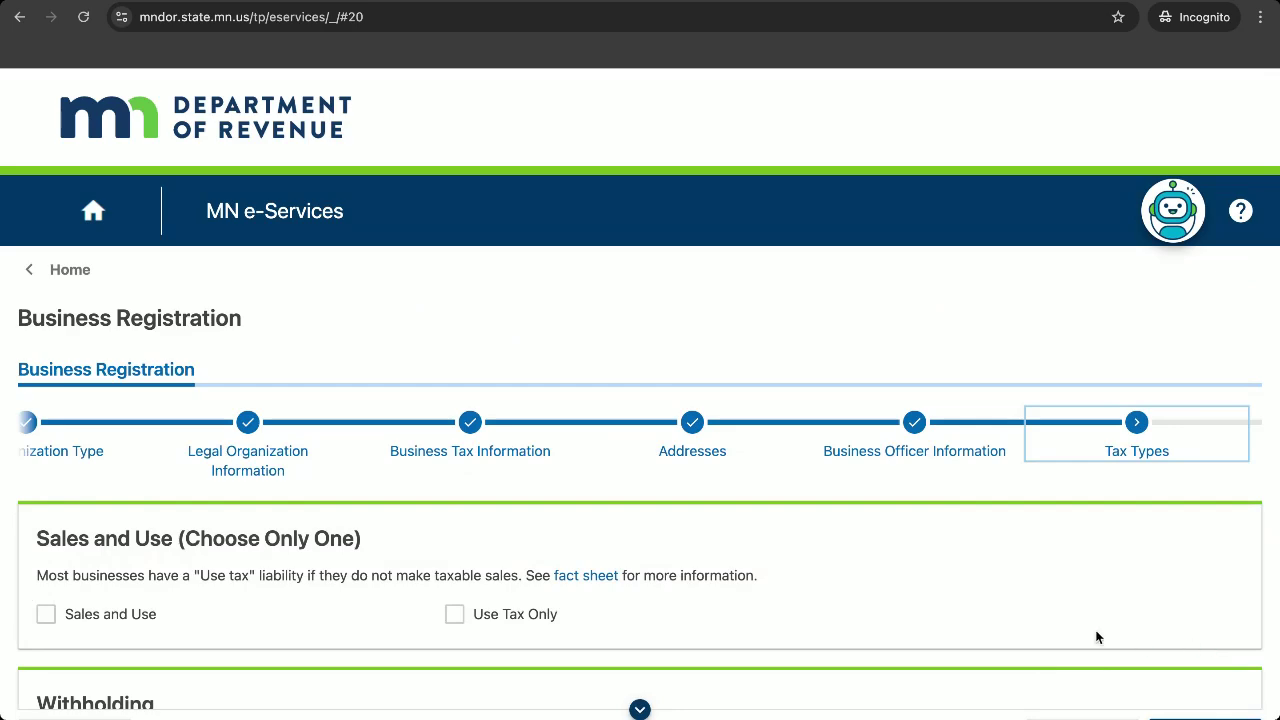
Tick Sales and Use as the tax type and proceed to the Sales and Use Tax step.
scroll(1045, 620, down, 3)
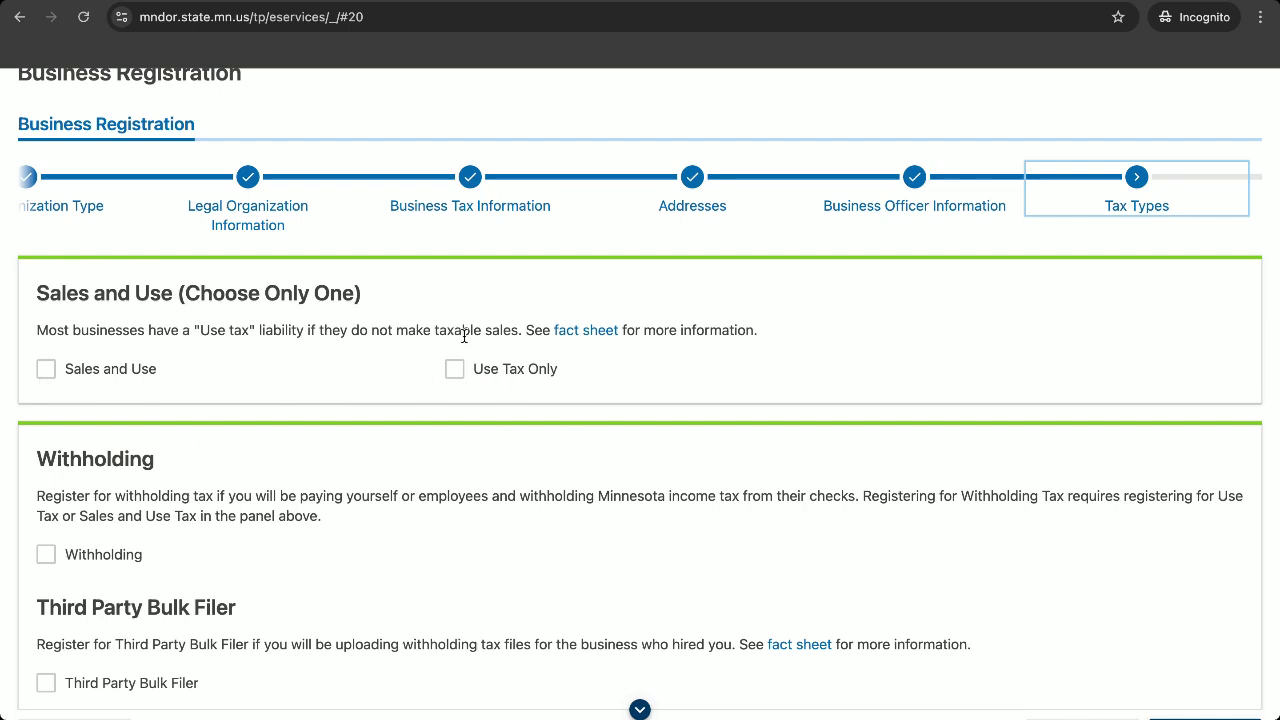
click(46, 368)
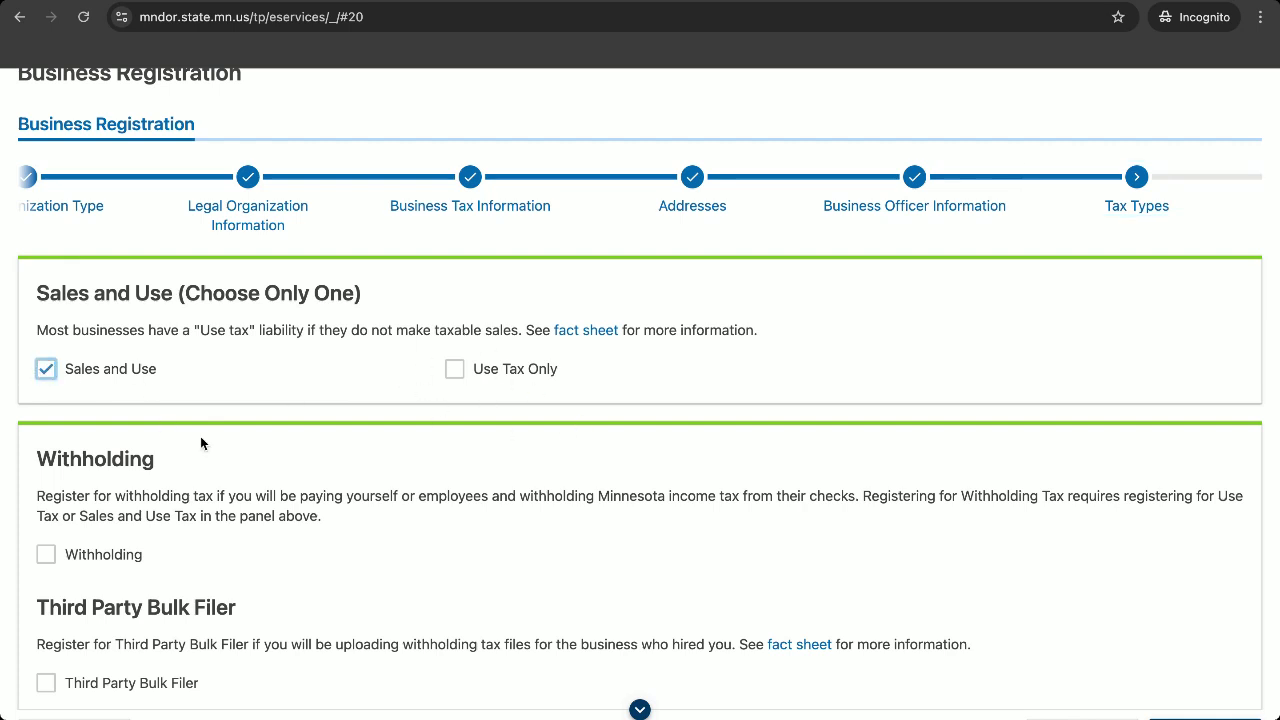
scroll(200, 440, down, 1)
scroll(200, 443, down, 2)
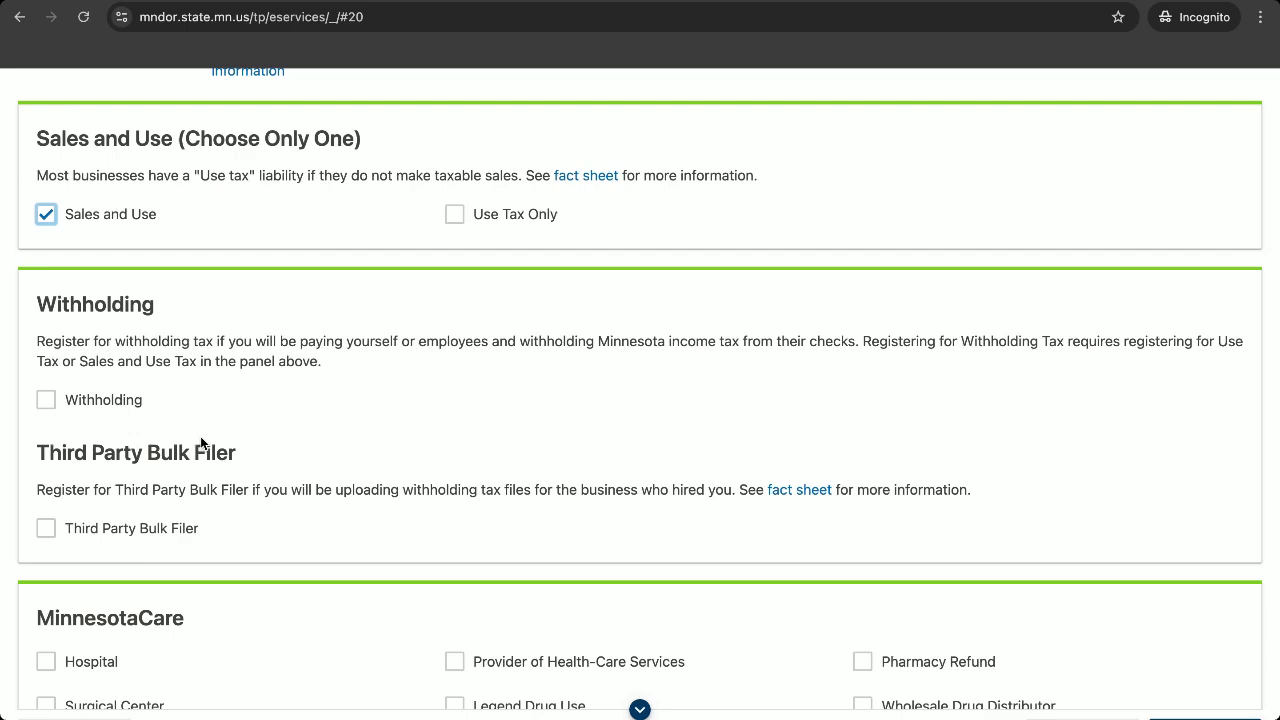
scroll(204, 440, down, 2)
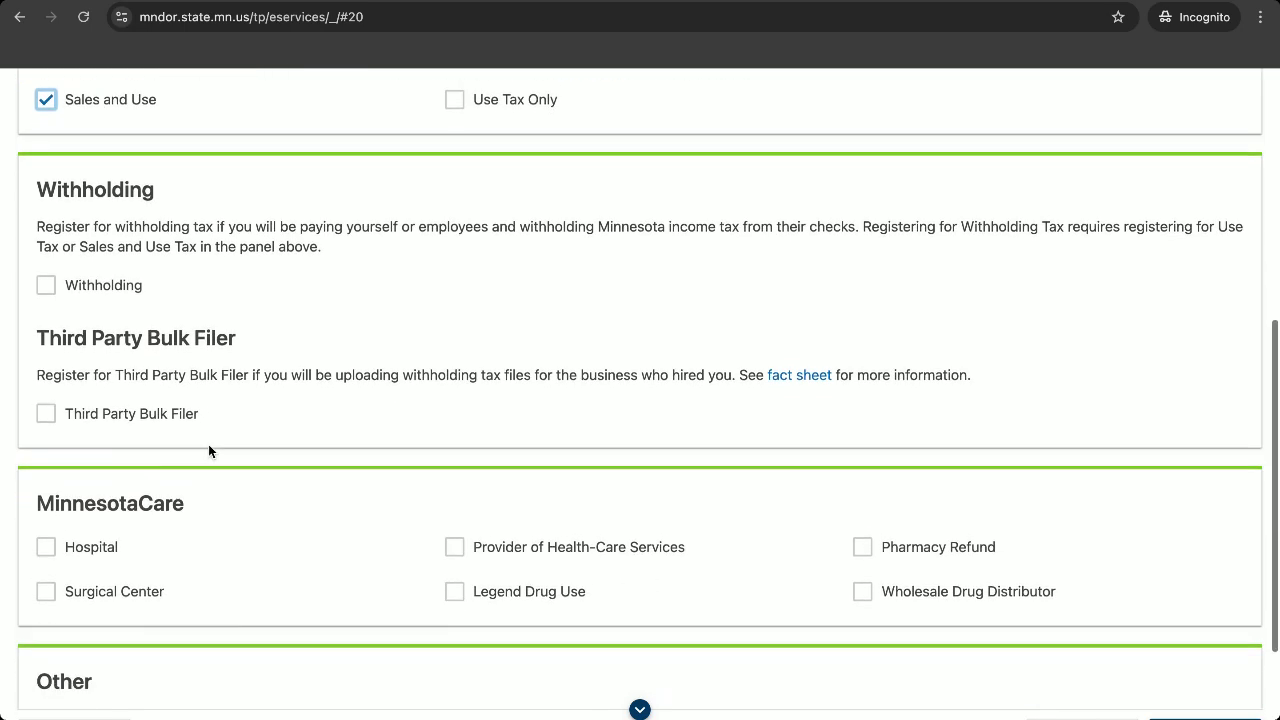
scroll(208, 446, down, 4)
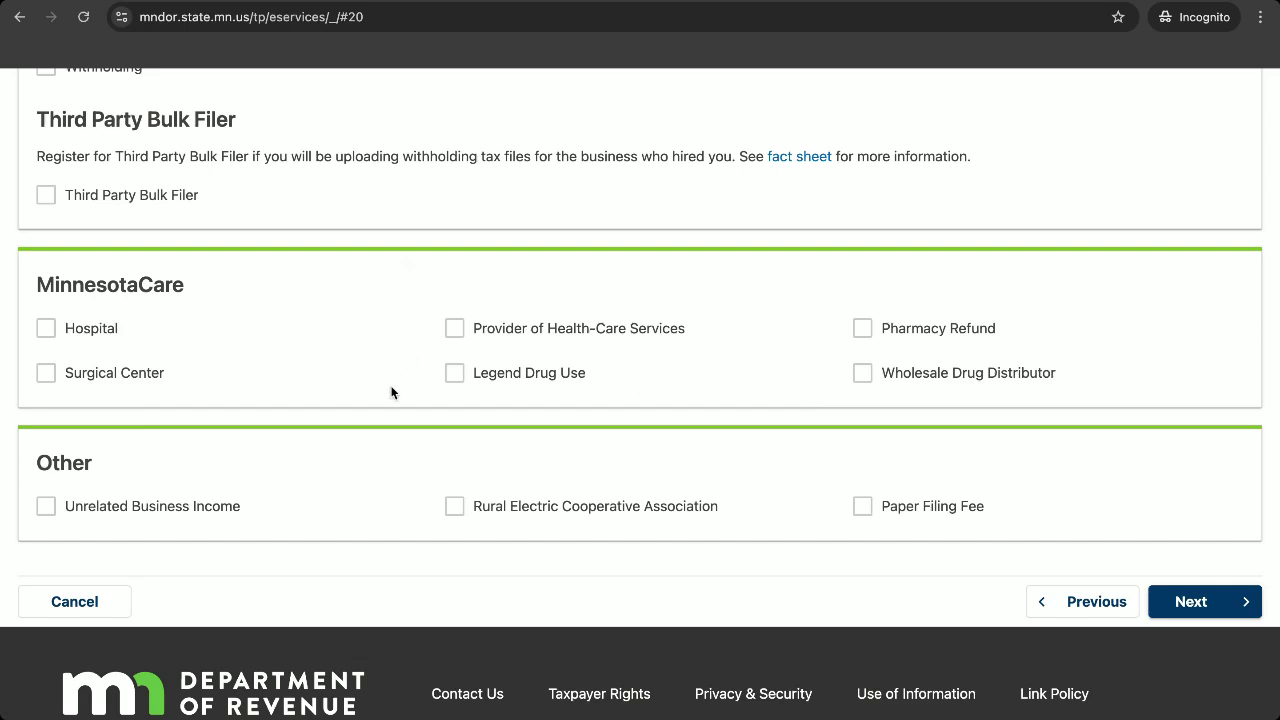
click(1222, 603)
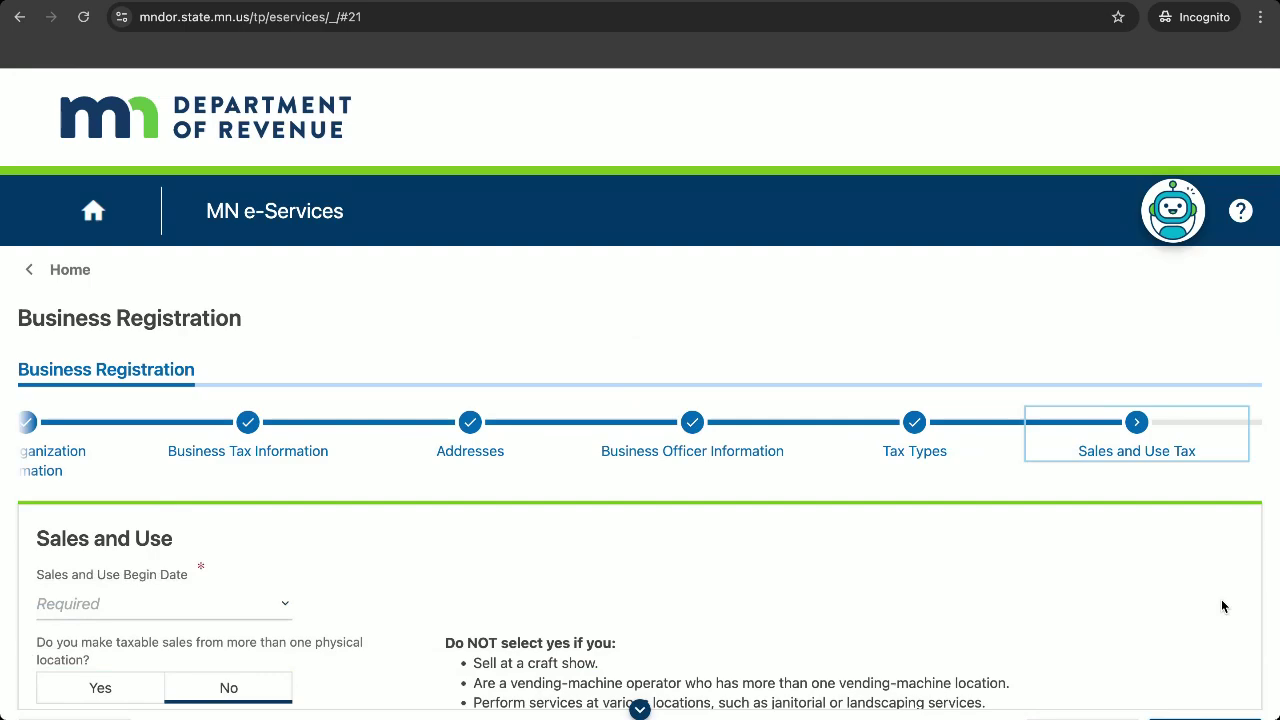
Set the Sales and Use begin date to 2025 - May.
scroll(1149, 603, down, 1)
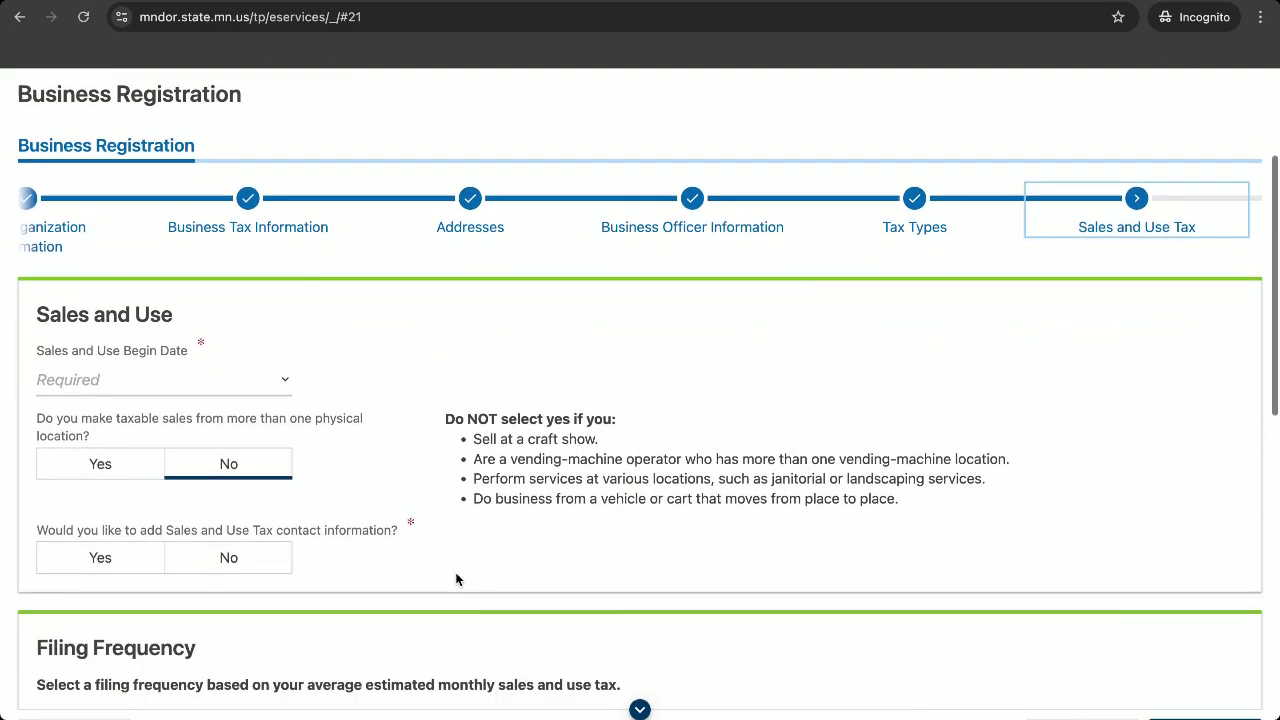
scroll(459, 580, down, 3)
click(181, 362)
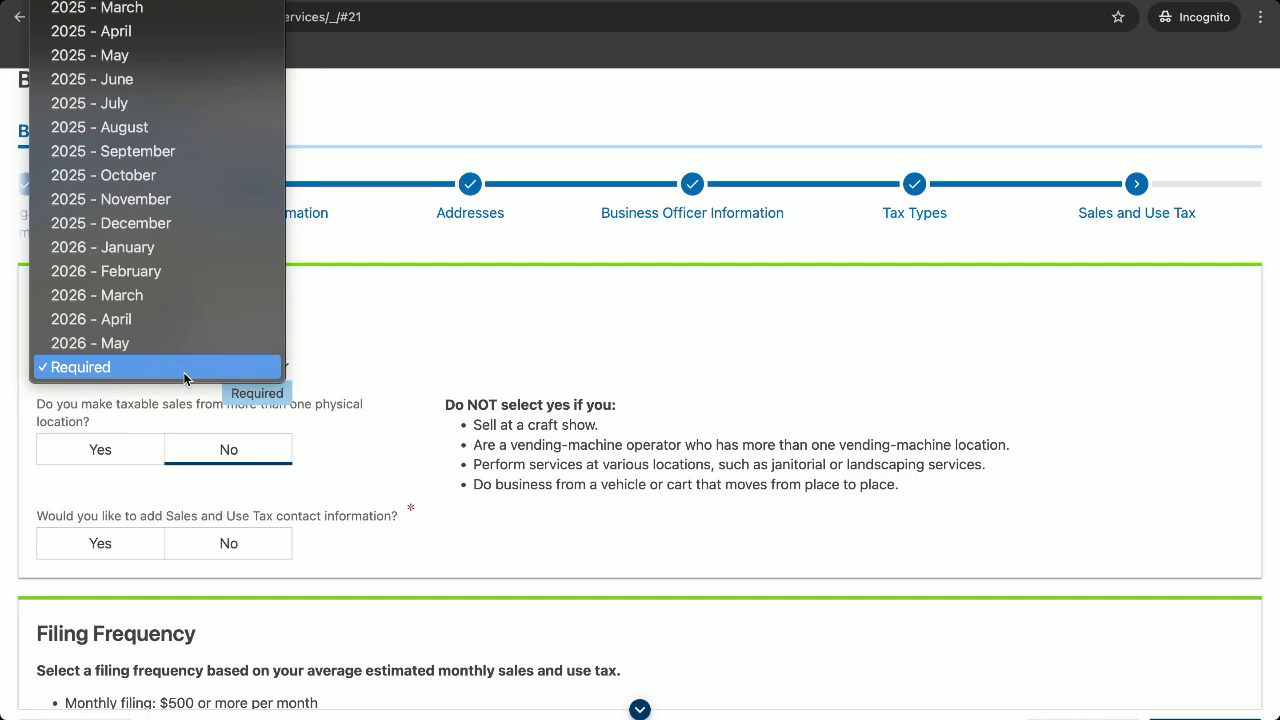
scroll(154, 161, up, 3)
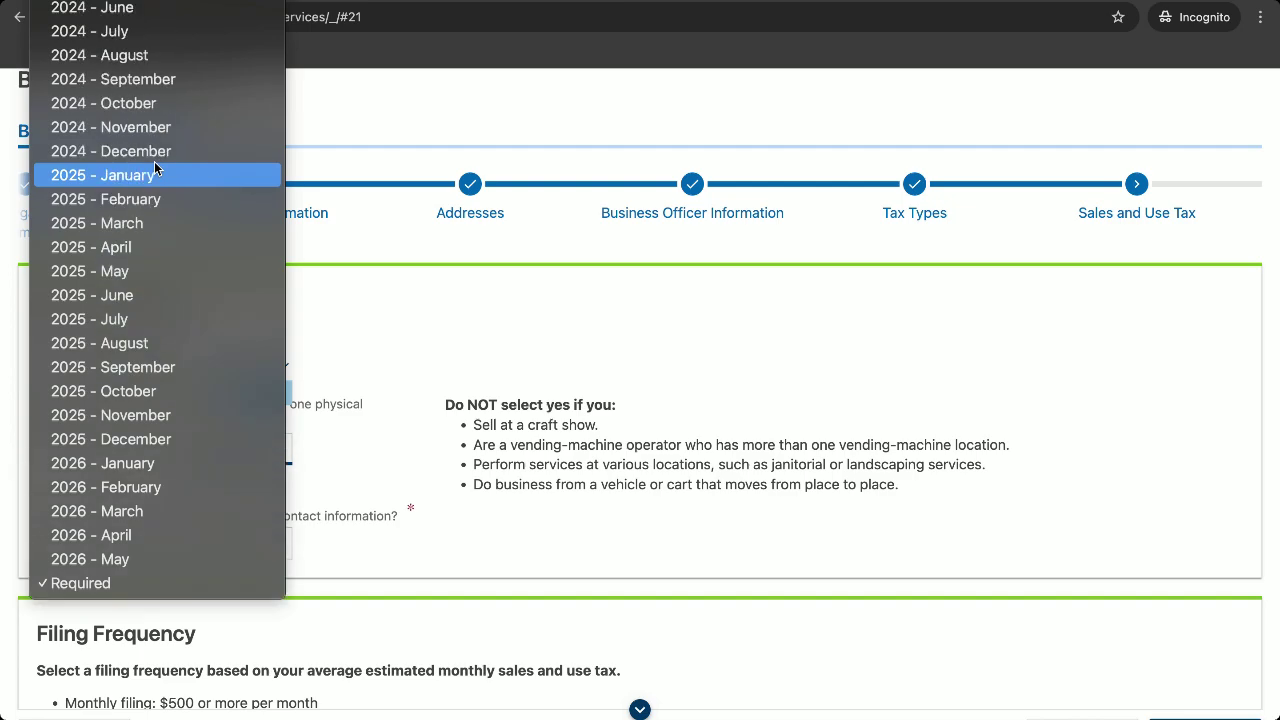
click(129, 6)
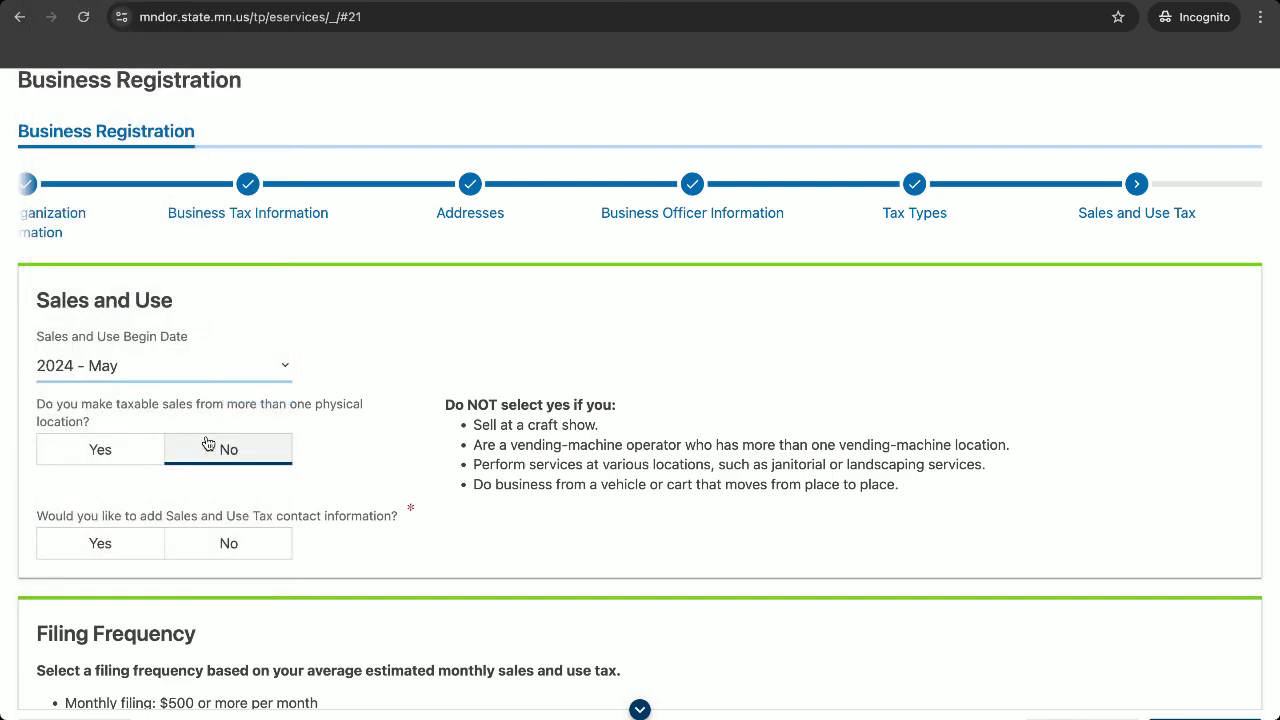
click(160, 370)
scroll(141, 606, down, 2)
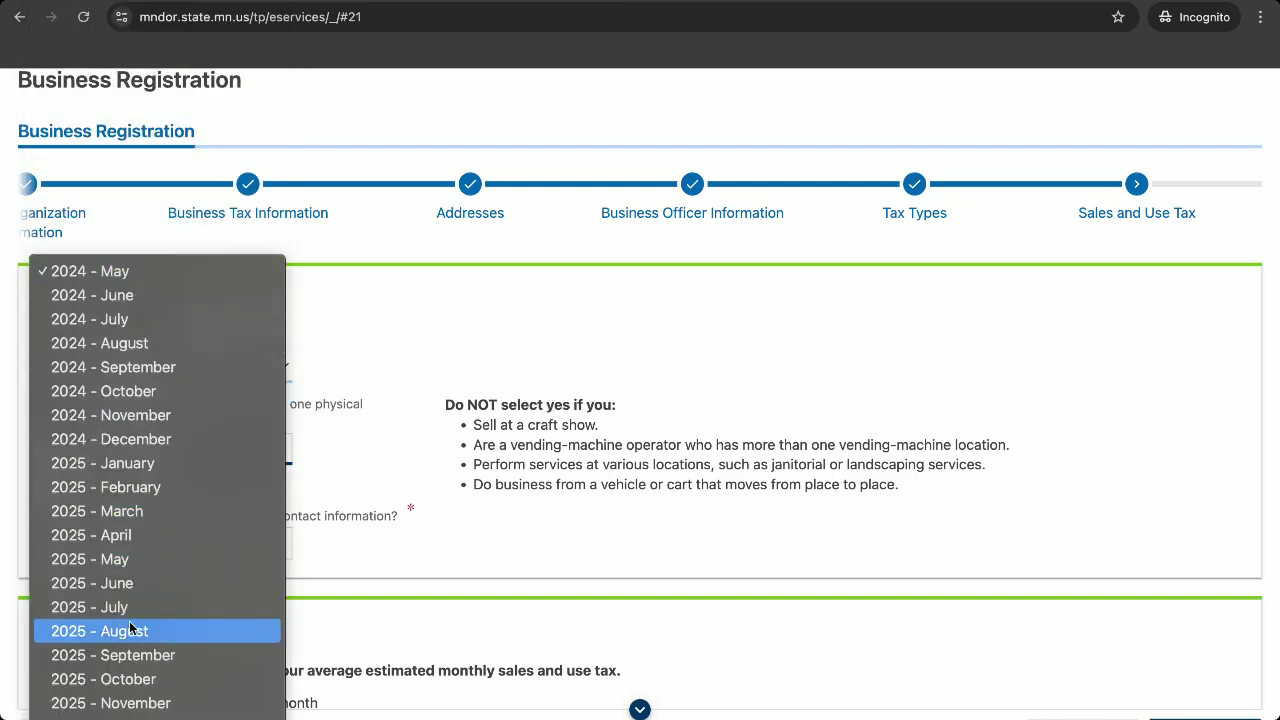
key(Escape)
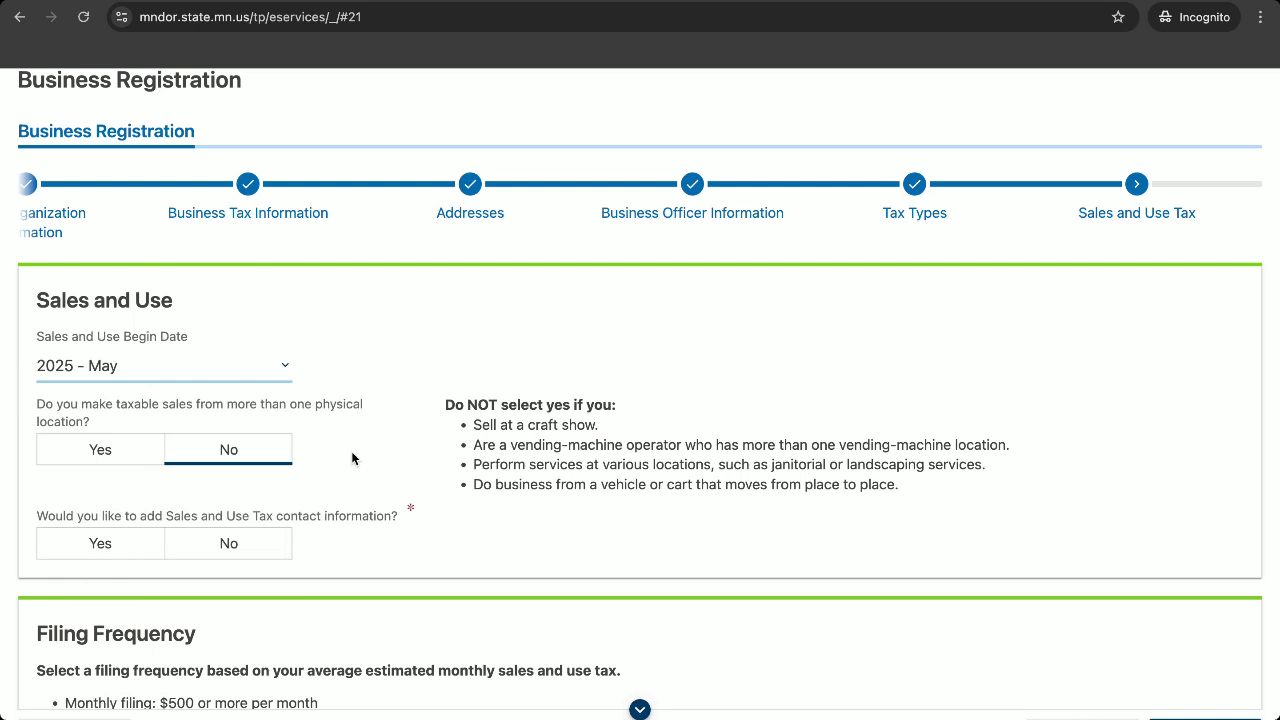
Review the exceptions list and answer No to adding Sales and Use Tax contact information.
scroll(347, 477, down, 1)
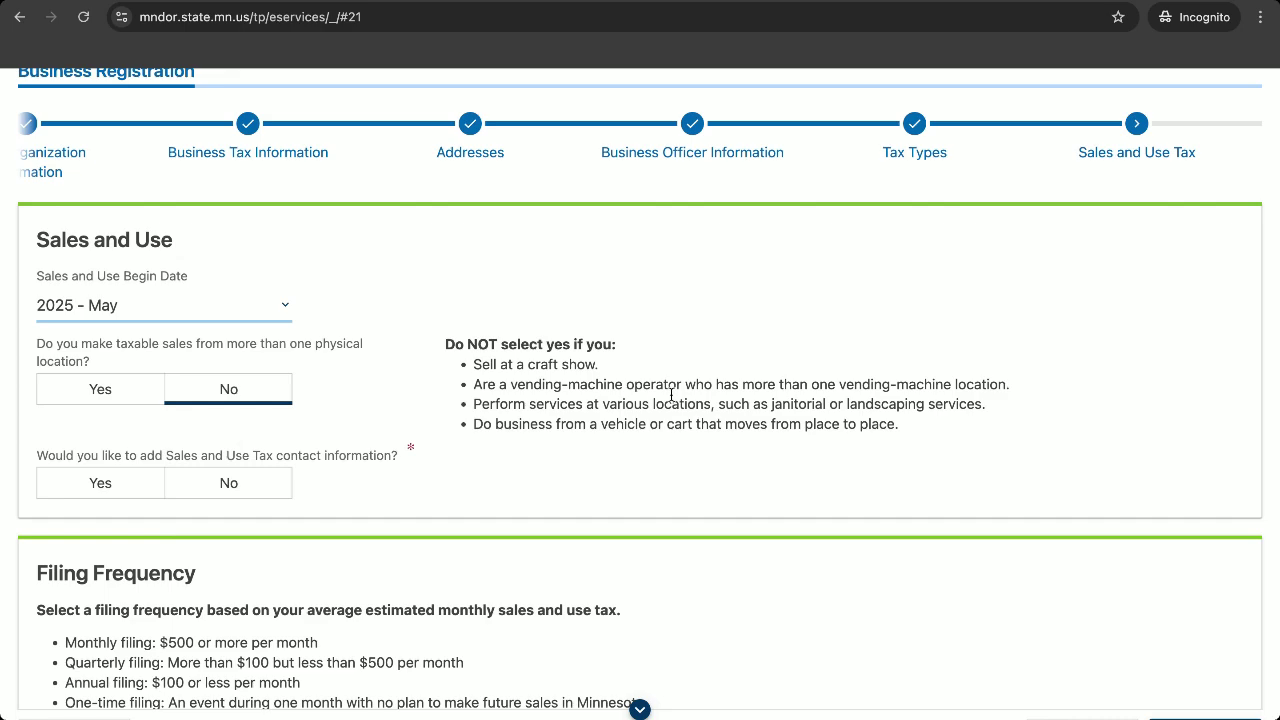
drag(474, 364, 911, 431)
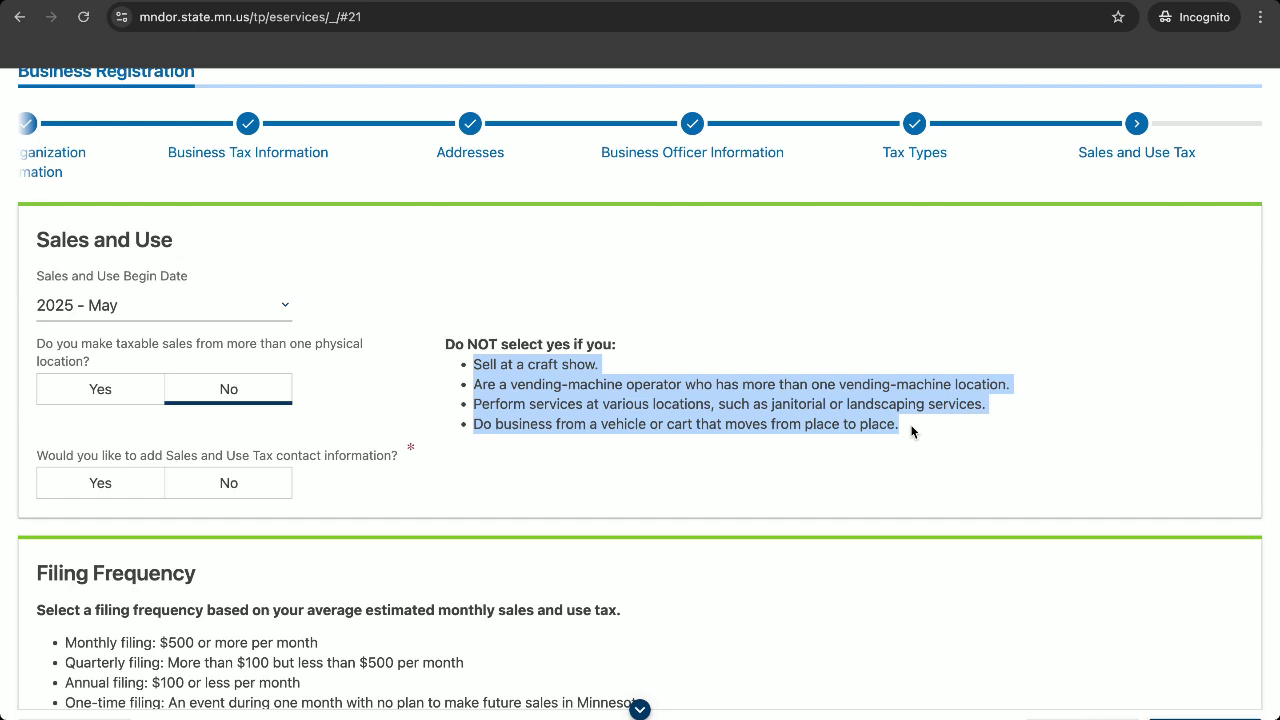
click(911, 431)
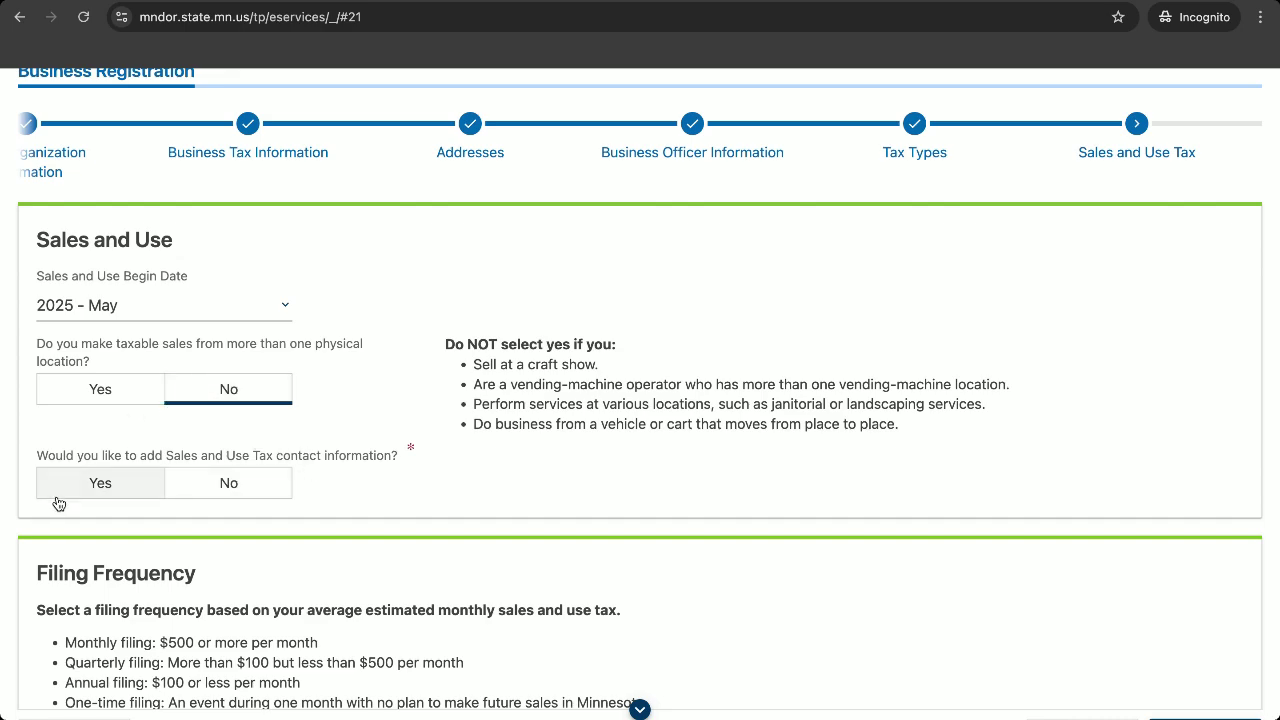
click(256, 482)
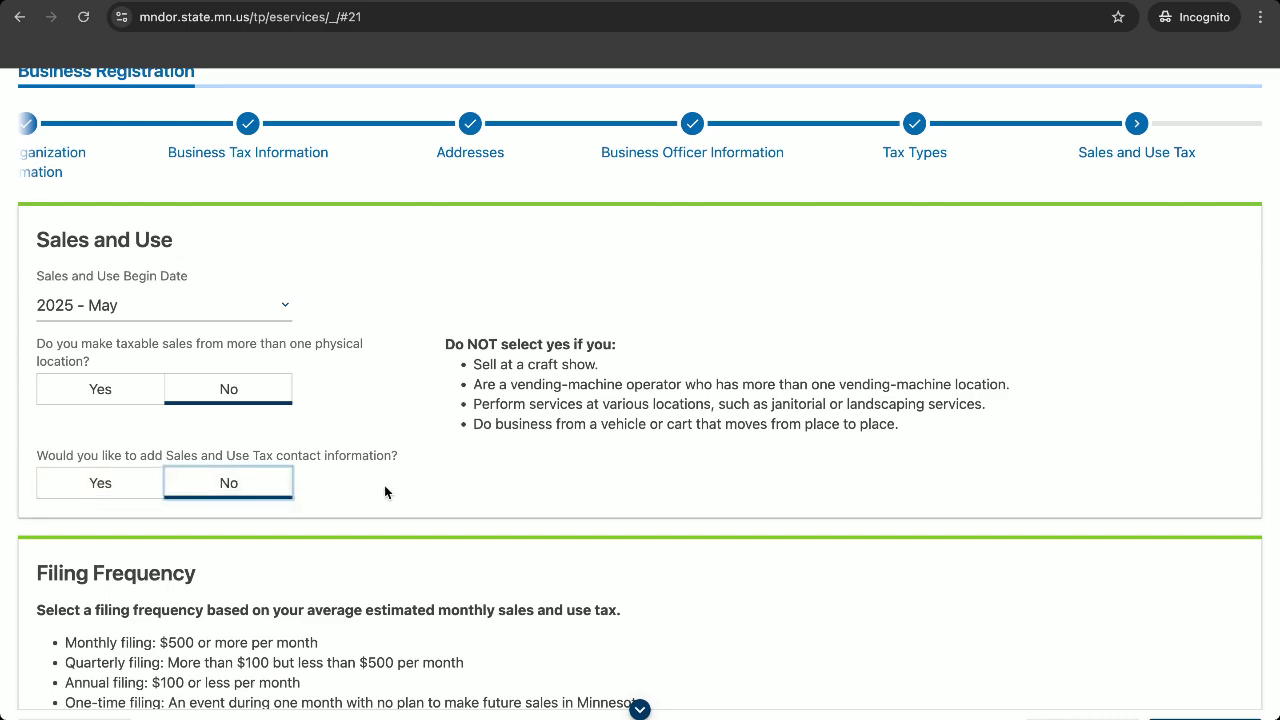
scroll(384, 488, down, 3)
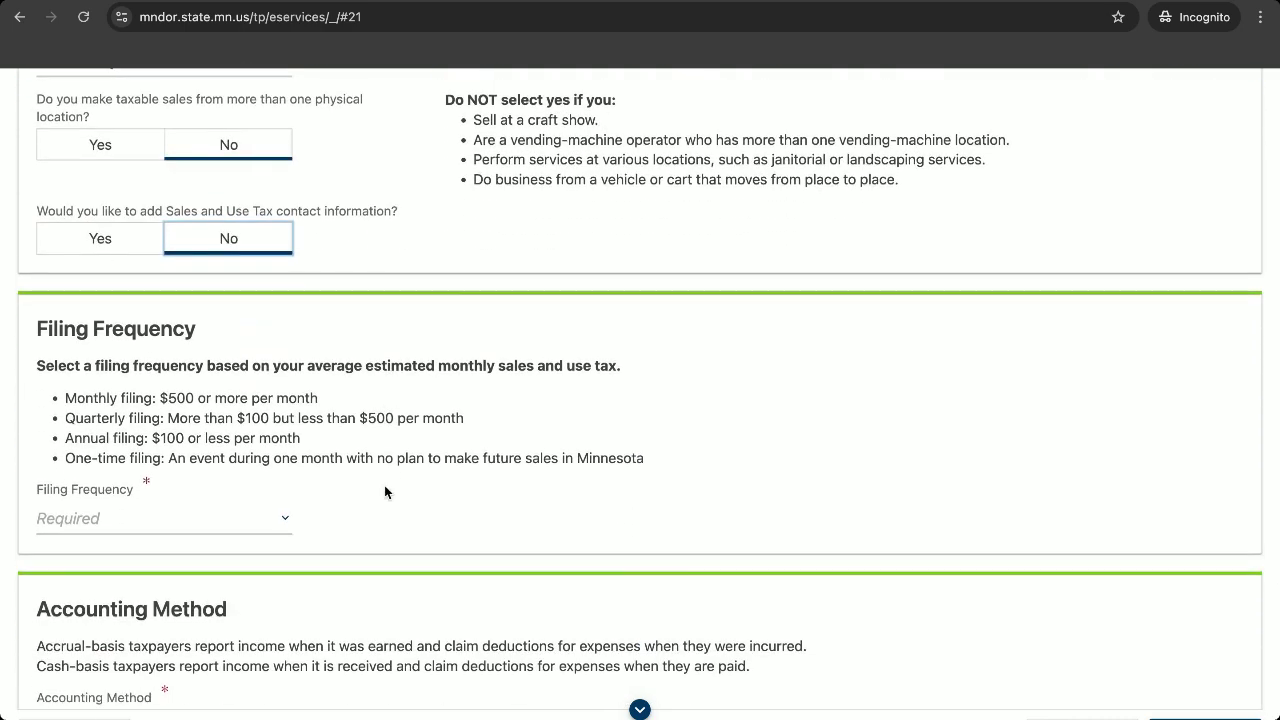
scroll(385, 491, up, 2)
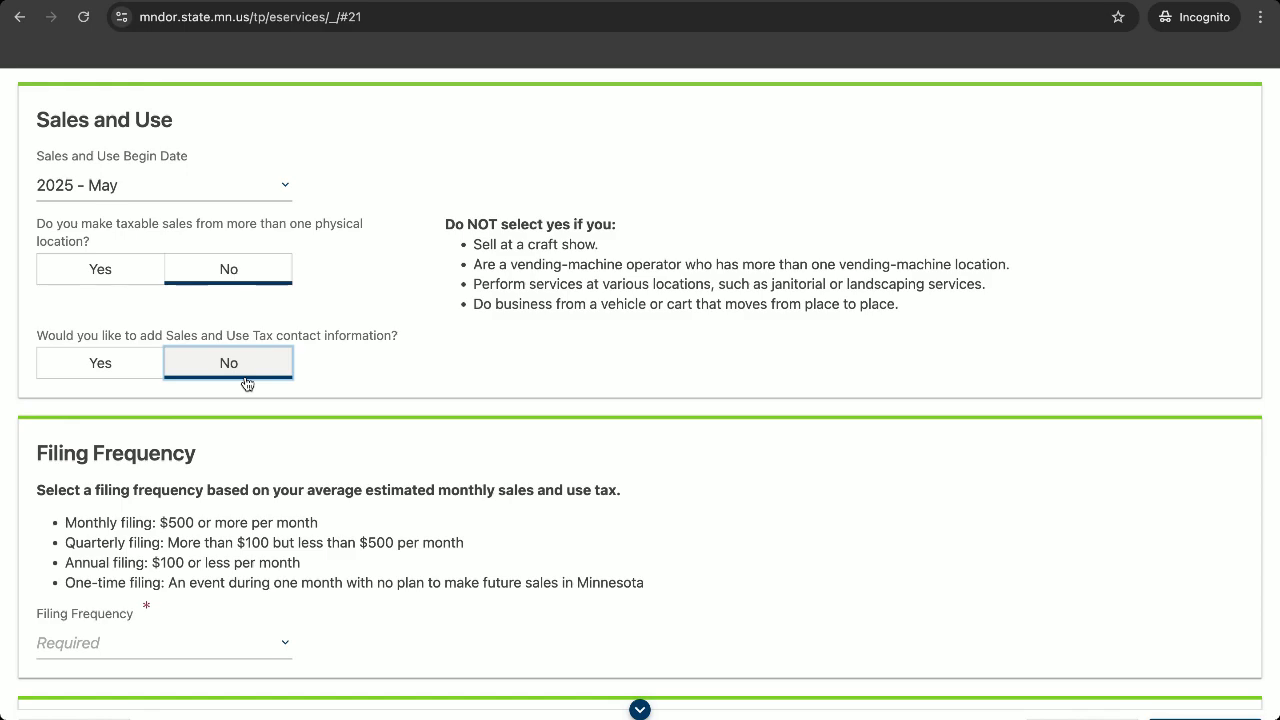
scroll(240, 377, down, 2)
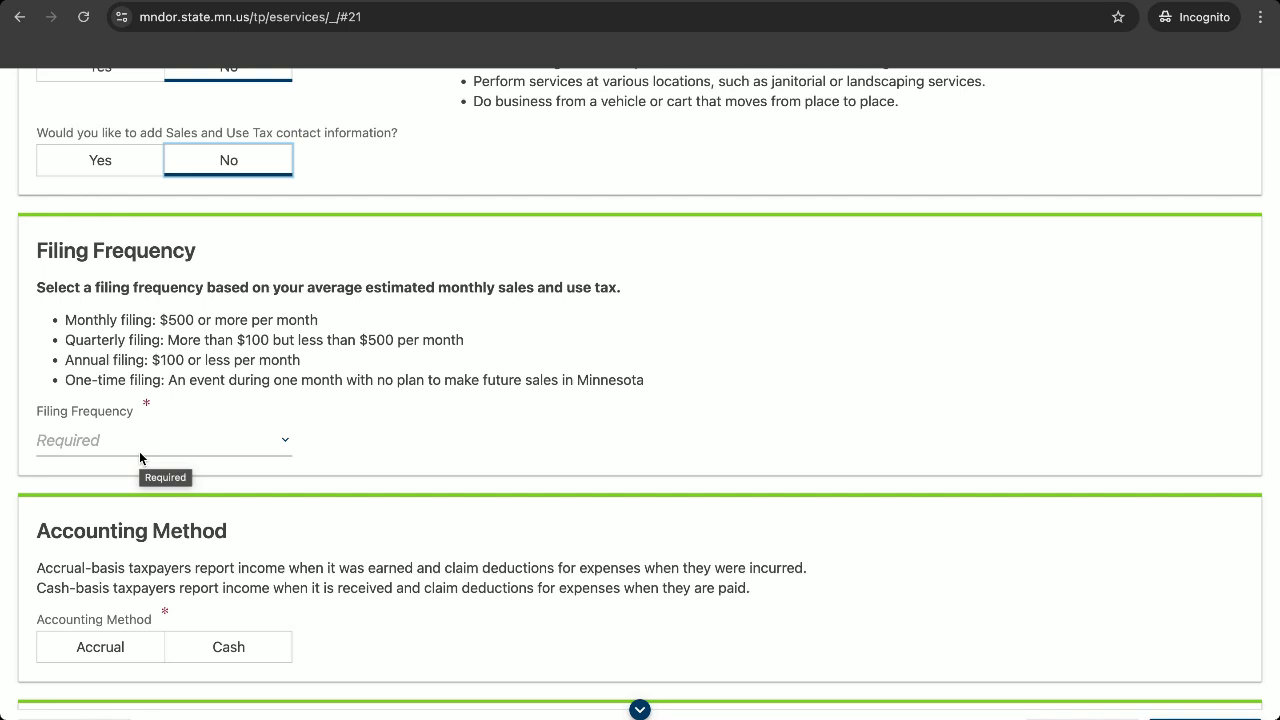
Set the filing frequency to Monthly and the accounting method to Accrual.
click(196, 444)
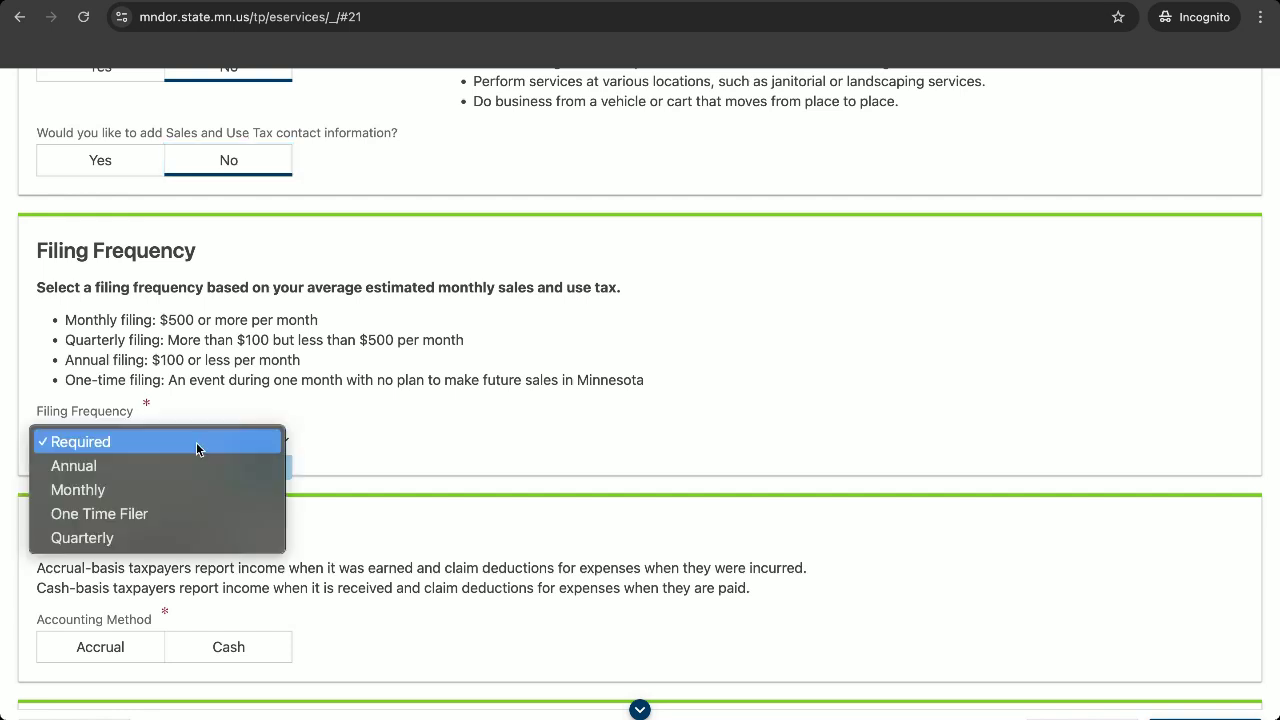
key(Escape)
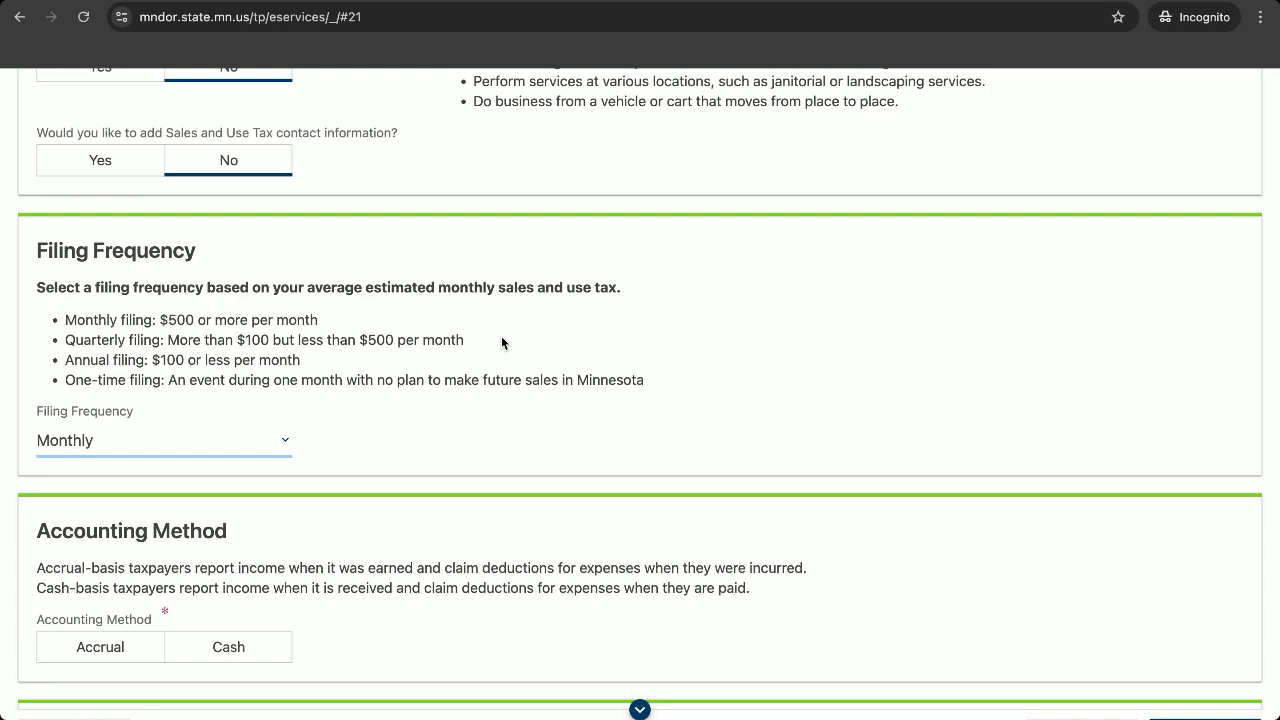
scroll(502, 343, down, 3)
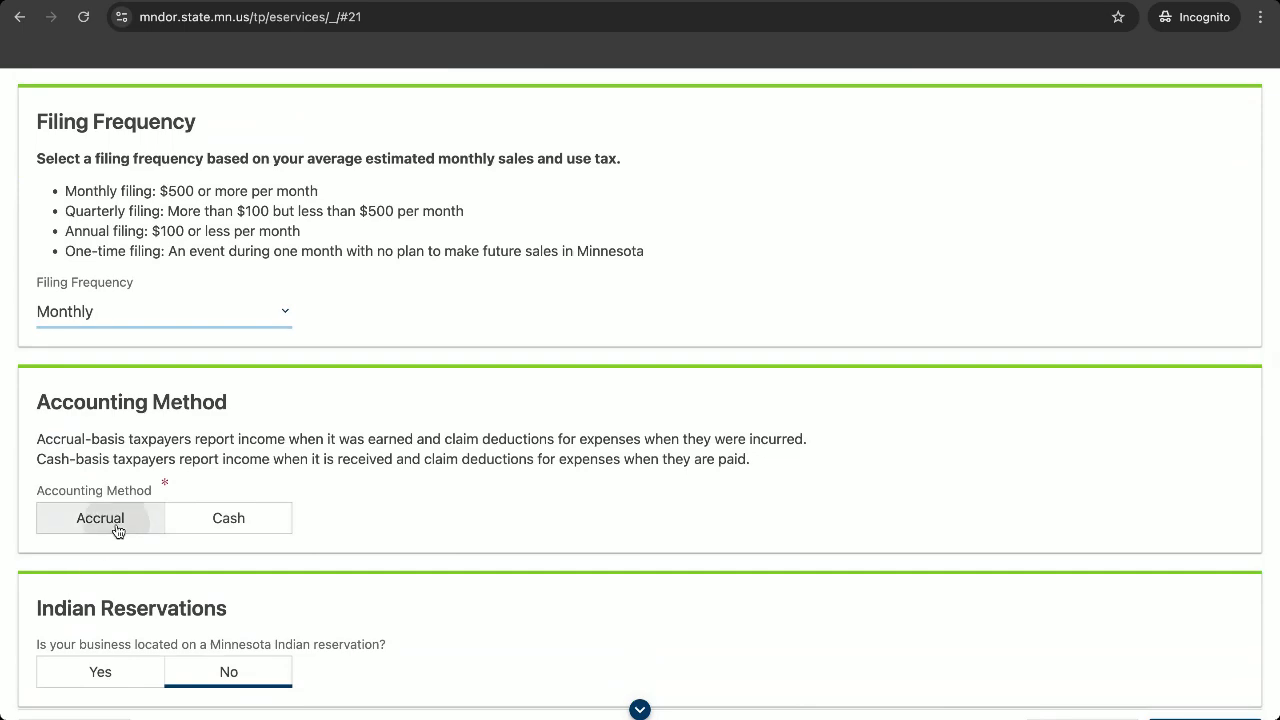
click(129, 512)
Declare the business a remote seller and continue to the Active Months step.
scroll(388, 481, down, 6)
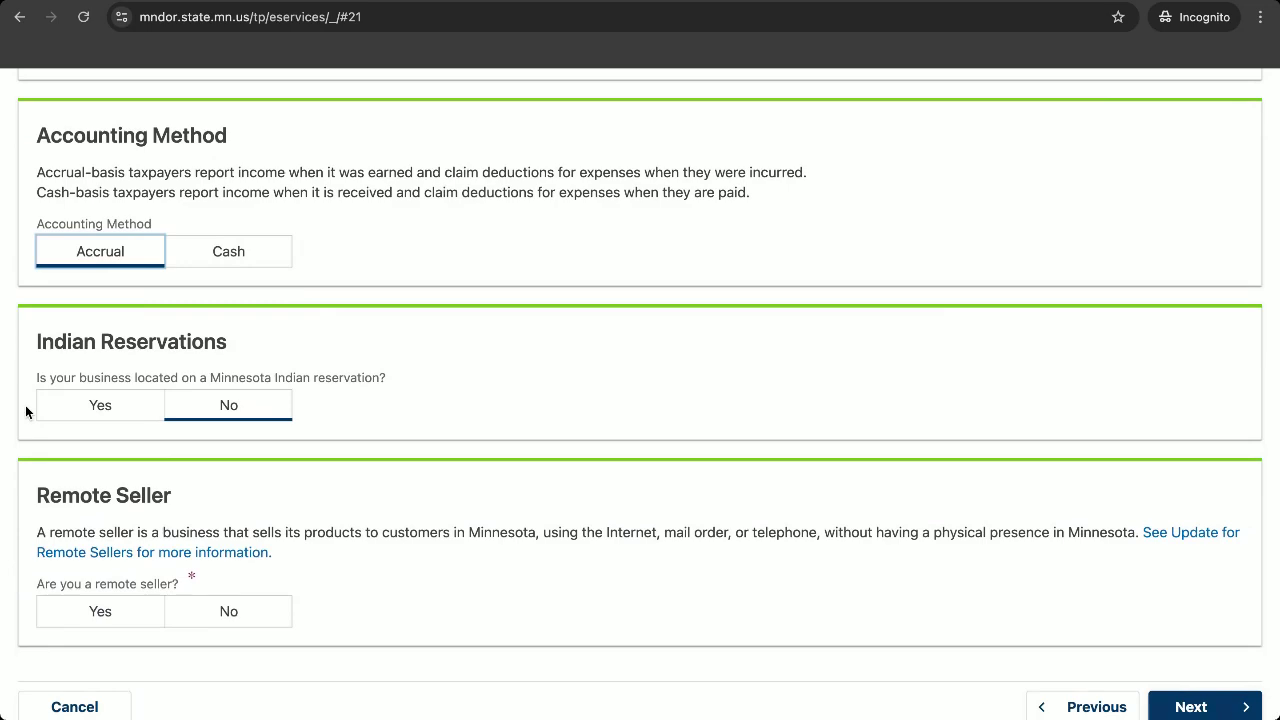
scroll(300, 415, down, 2)
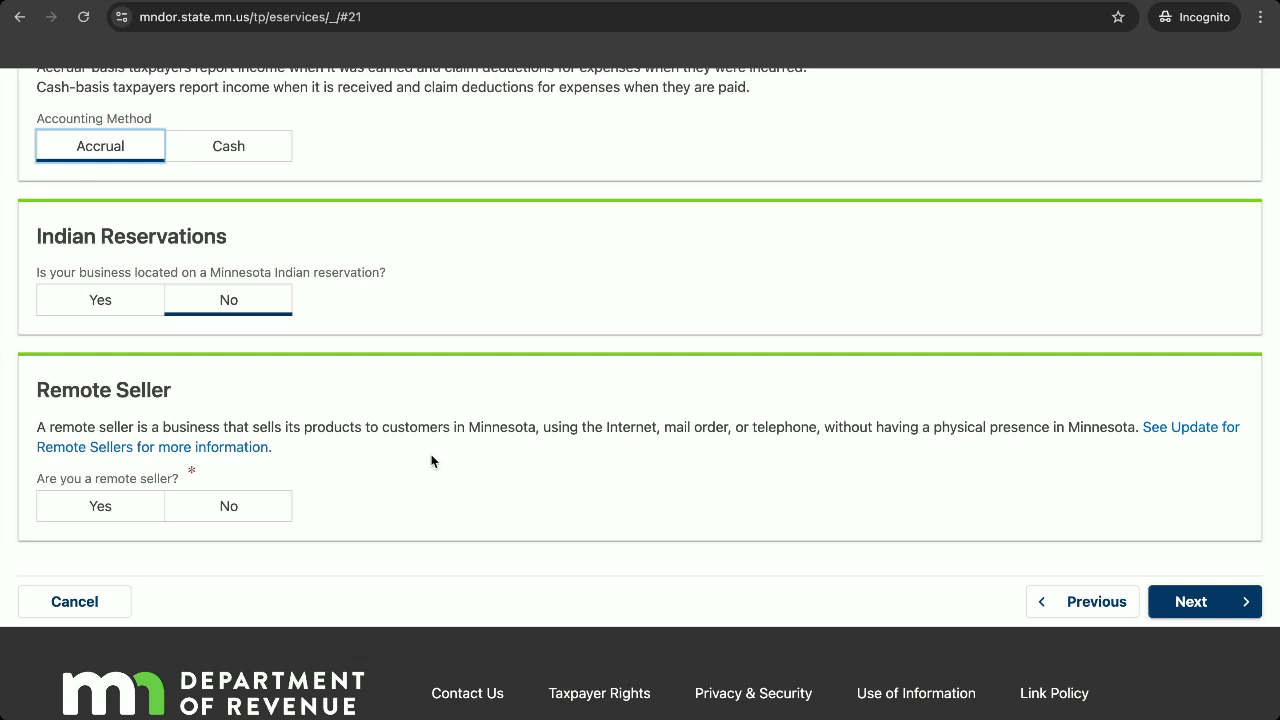
click(76, 510)
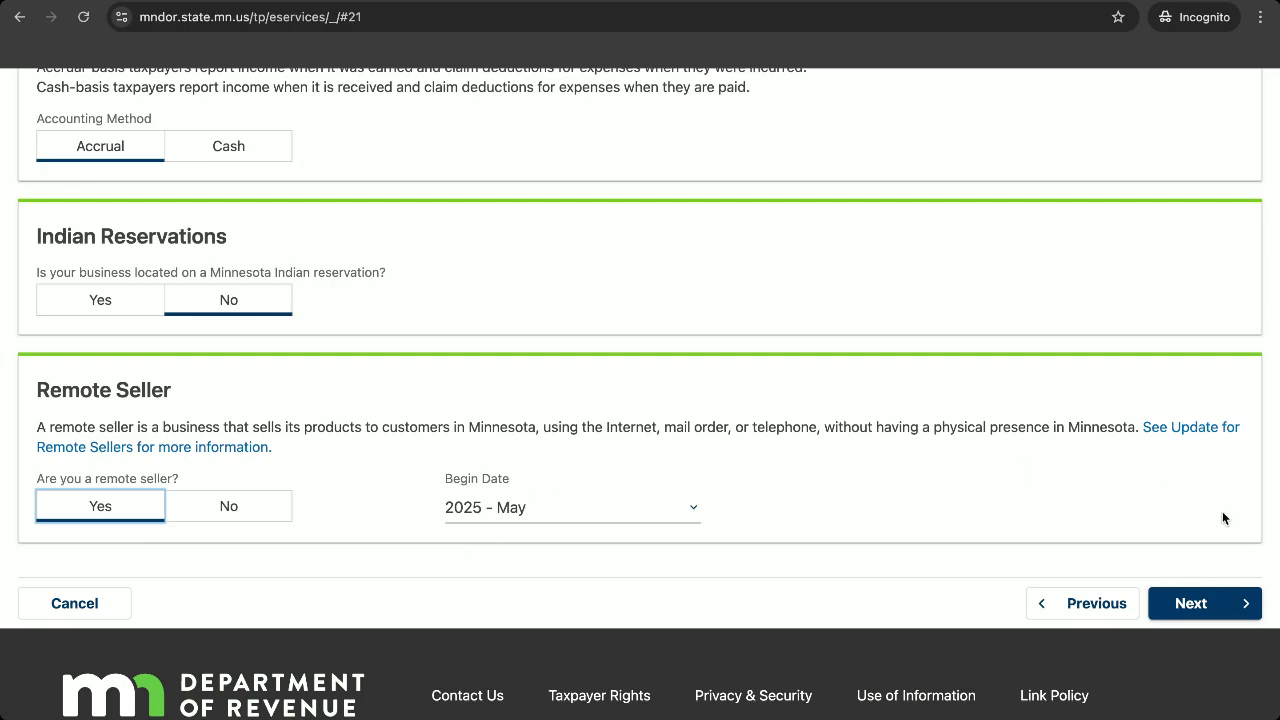
click(1232, 603)
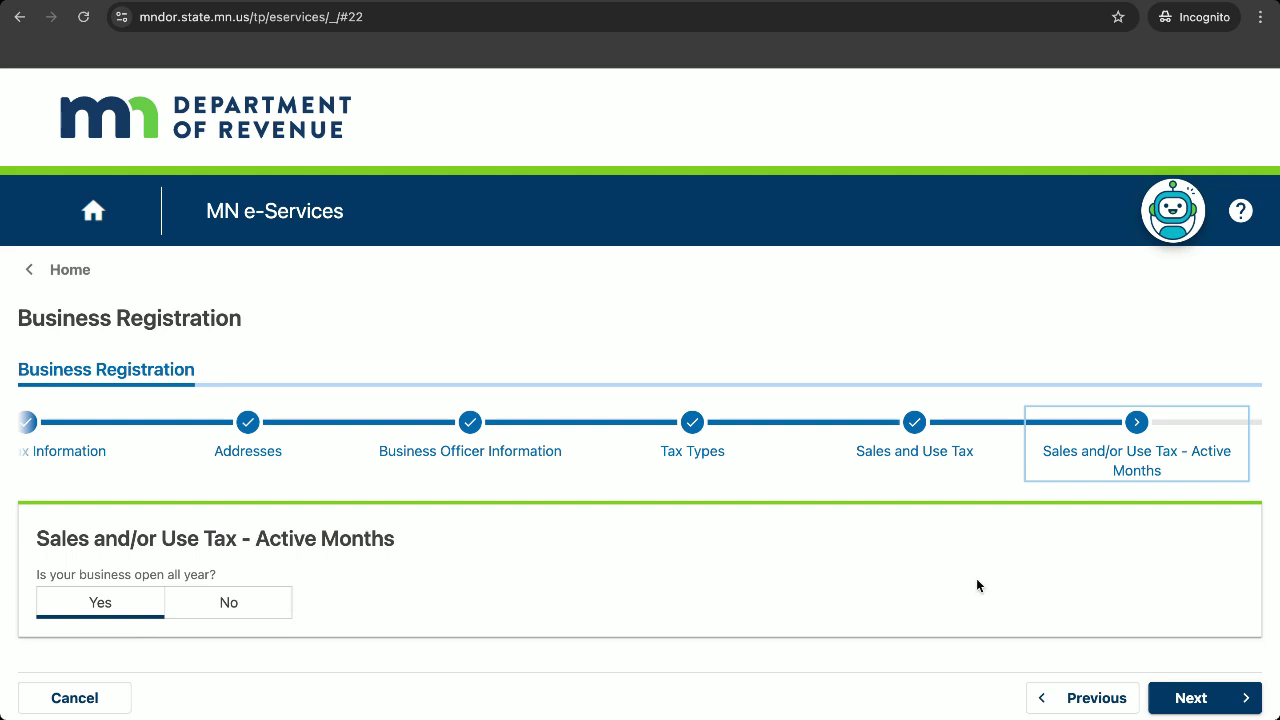
Keep 'open all year' answered Yes and proceed to the Motor Carrier question.
scroll(976, 578, down, 1)
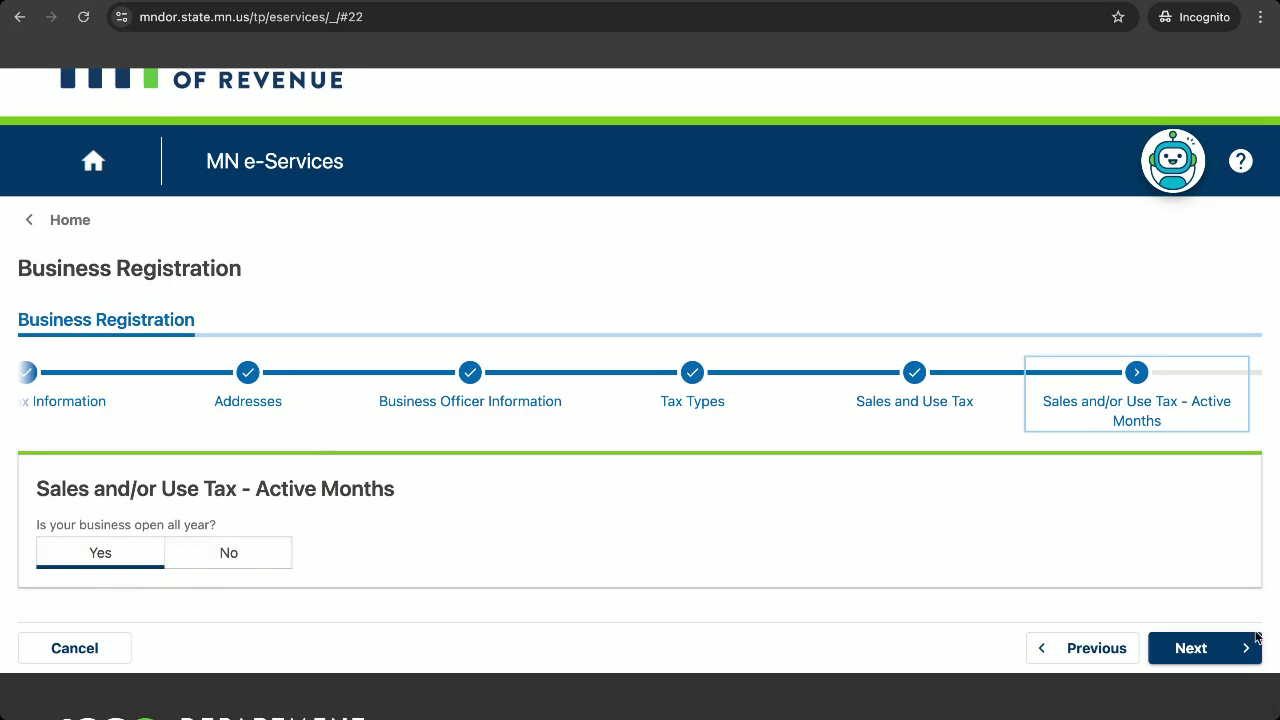
click(1222, 658)
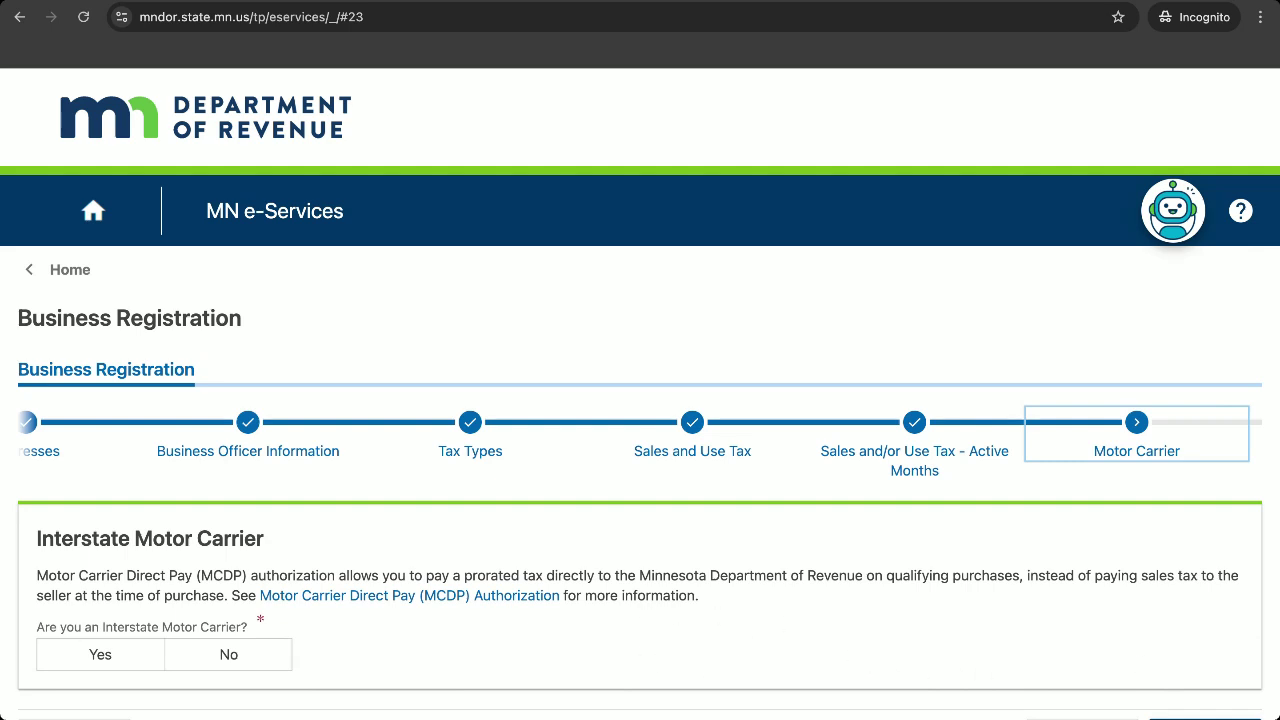
Answer No to 'Are you an Interstate Motor Carrier?'.
click(220, 658)
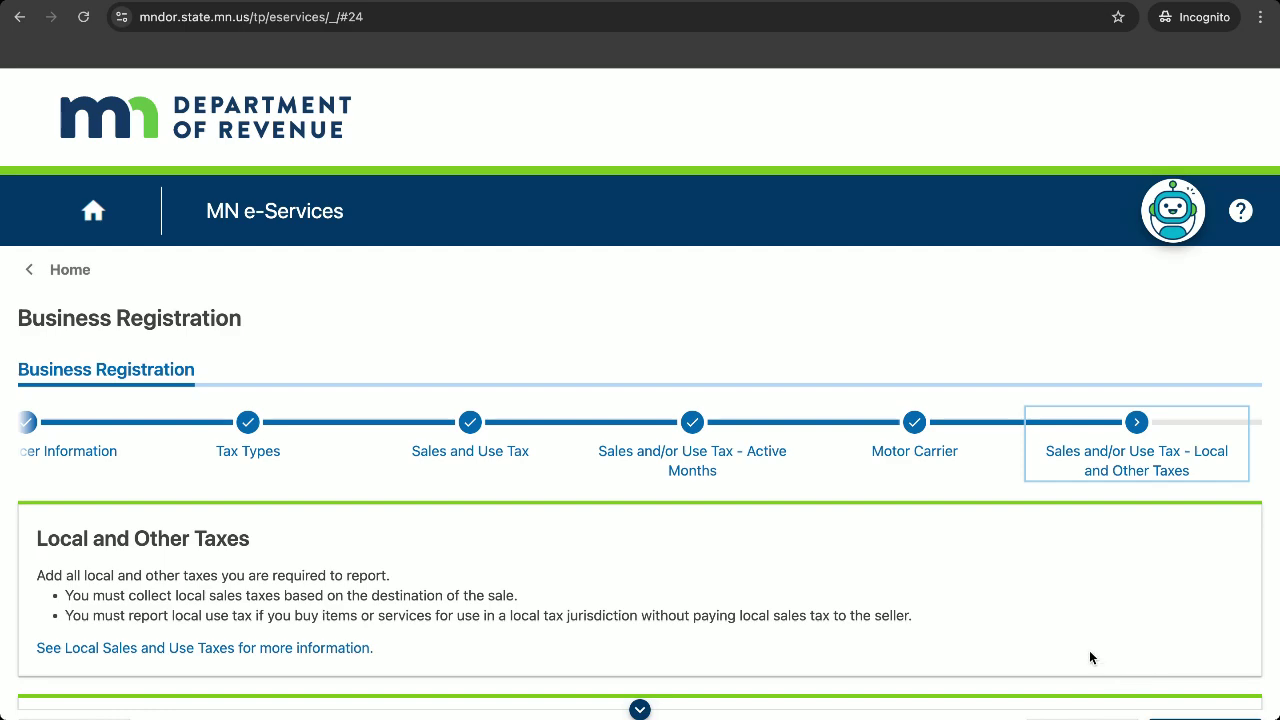
scroll(241, 205, down, 1)
scroll(310, 630, down, 1)
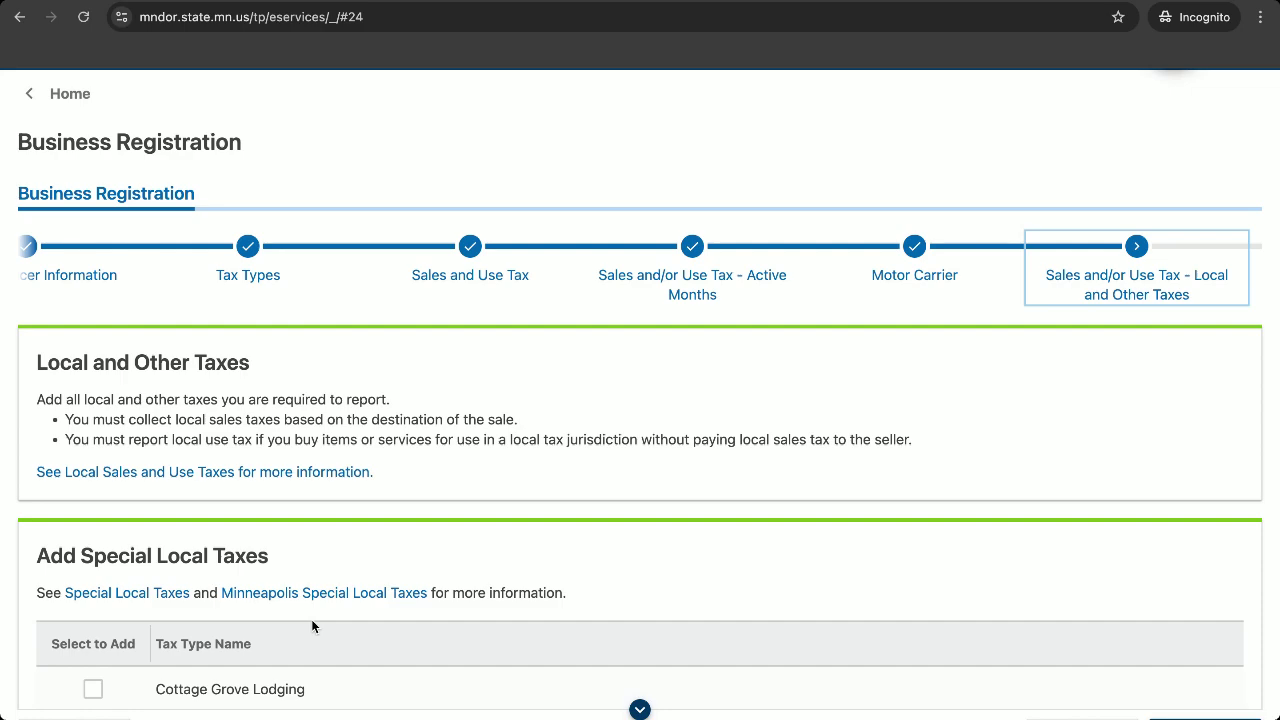
scroll(308, 597, down, 2)
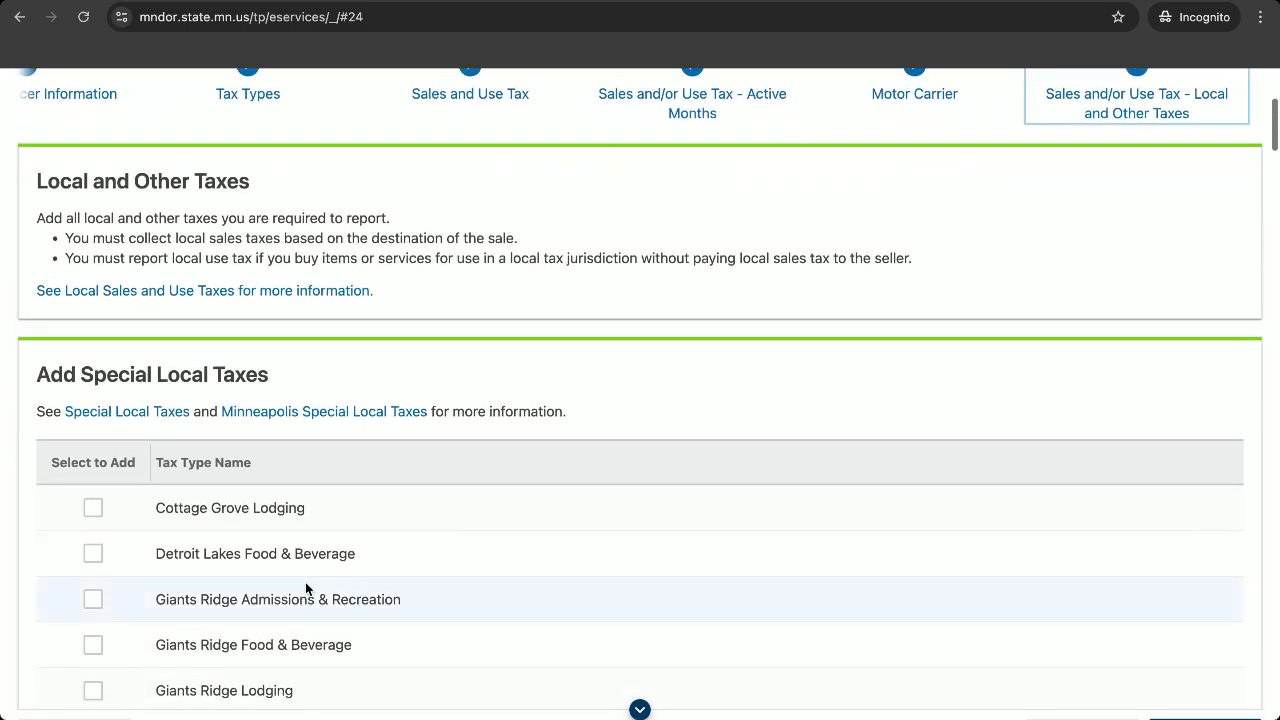
scroll(230, 505, down, 6)
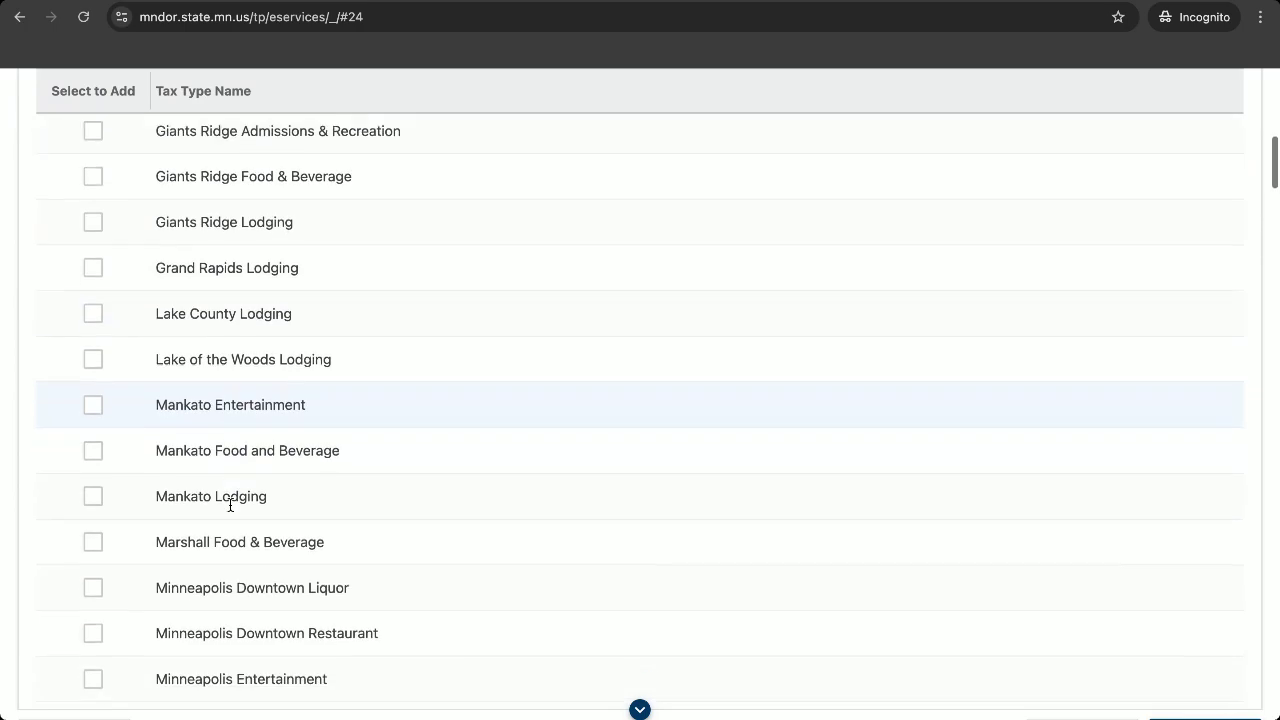
scroll(230, 505, down, 9)
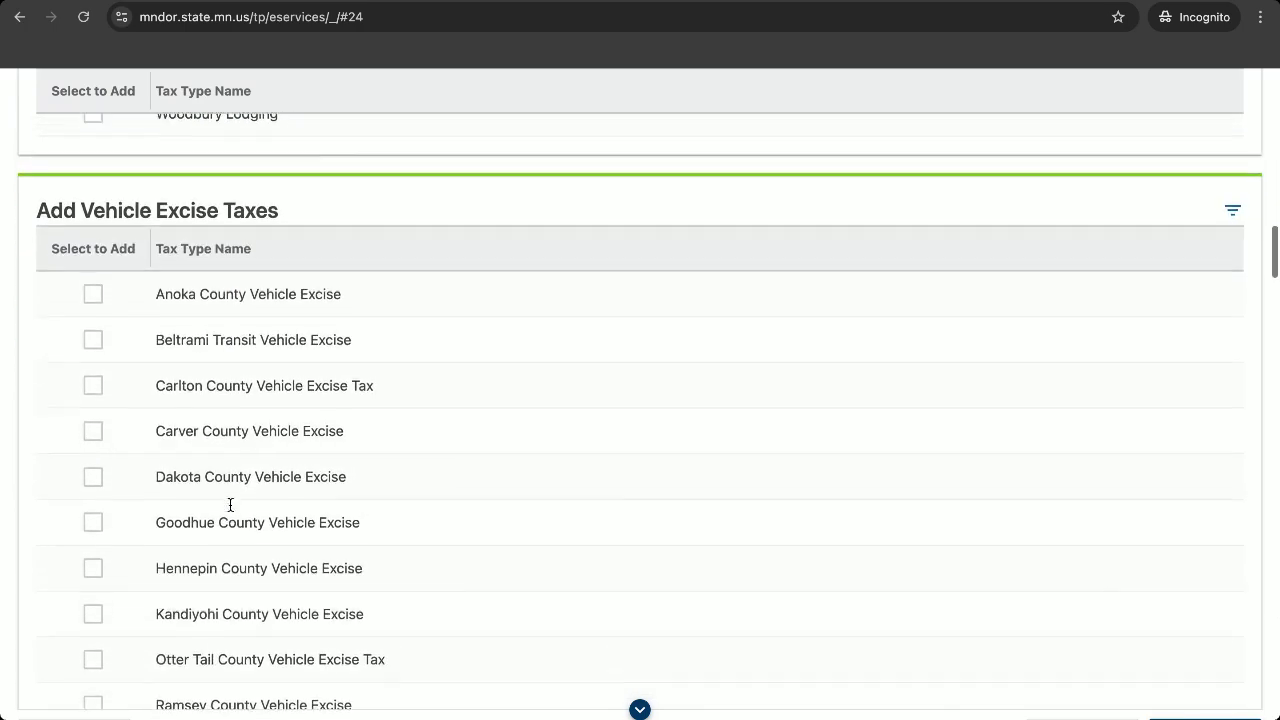
scroll(660, 596, down, 1)
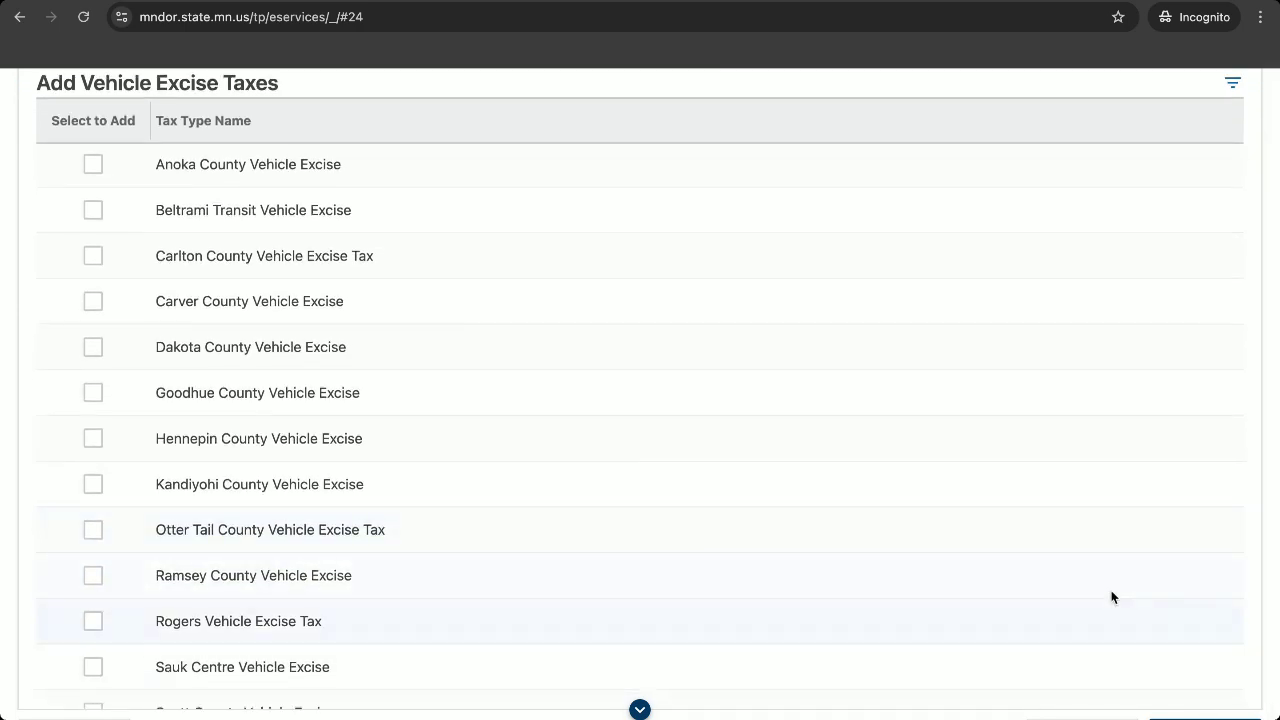
scroll(1111, 596, up, 15)
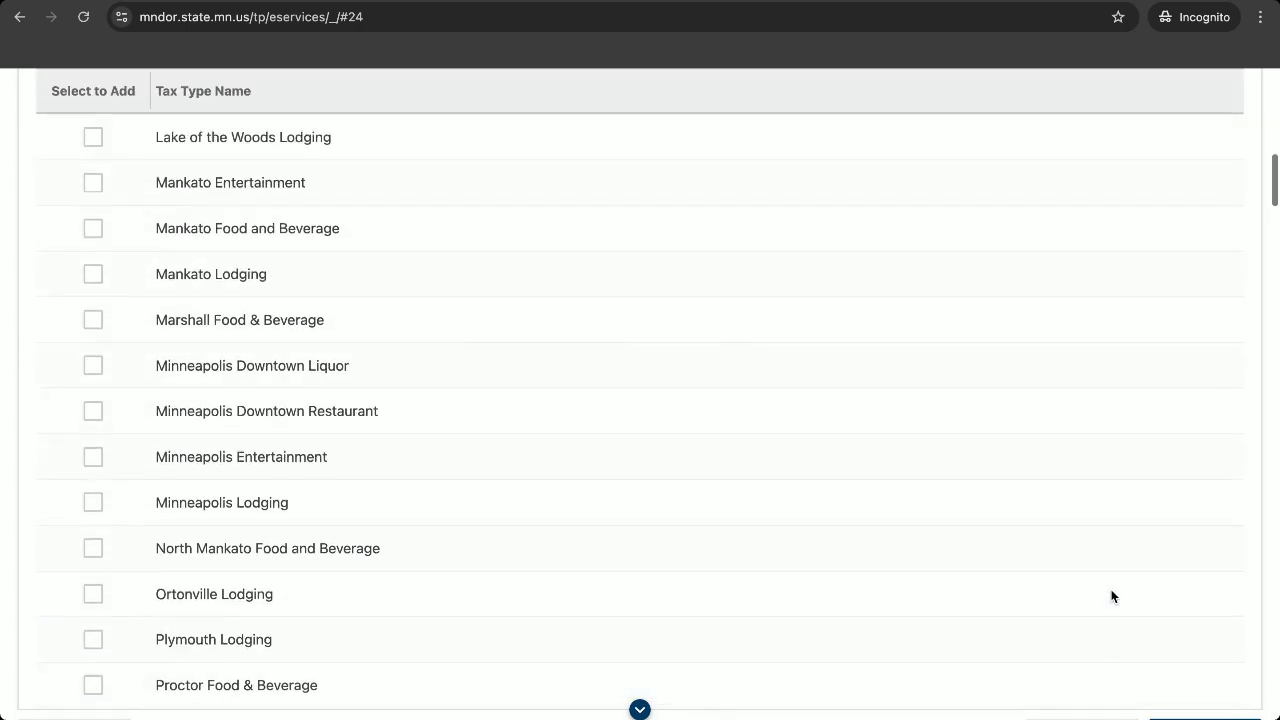
scroll(1111, 596, up, 6)
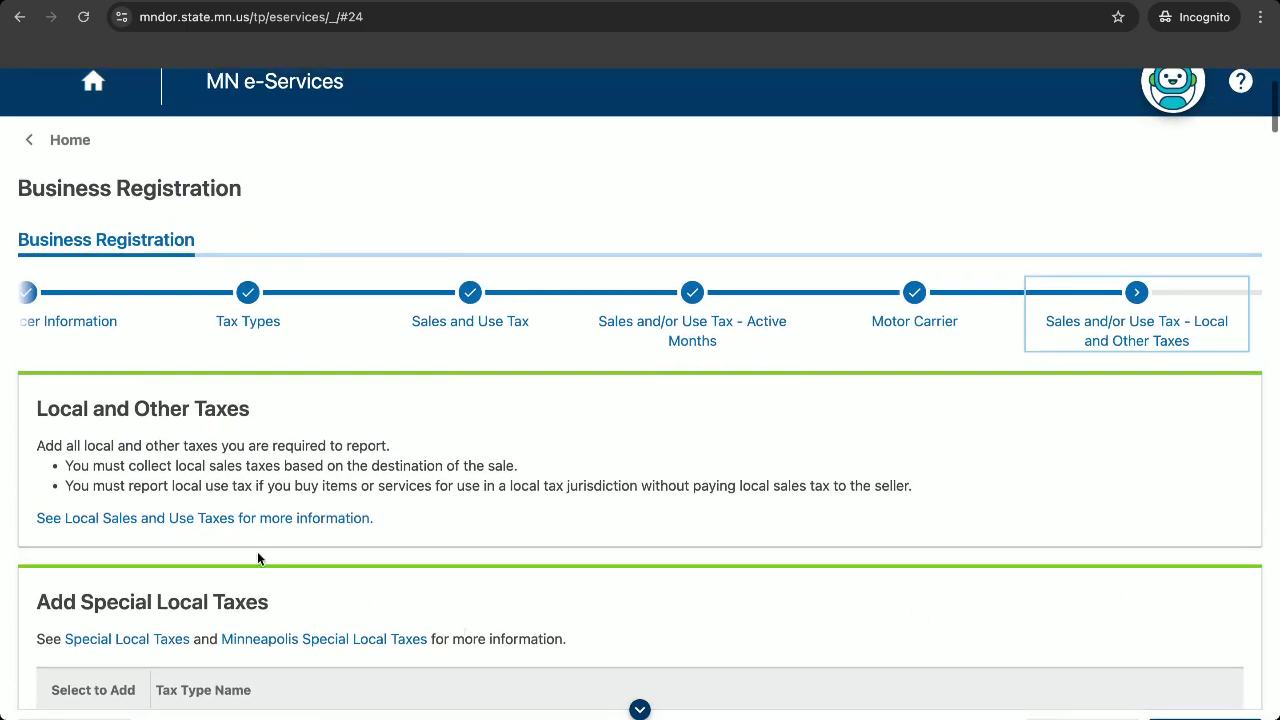
Read the Local Sales and Use Taxes information page, then close it to return to the registration.
click(304, 519)
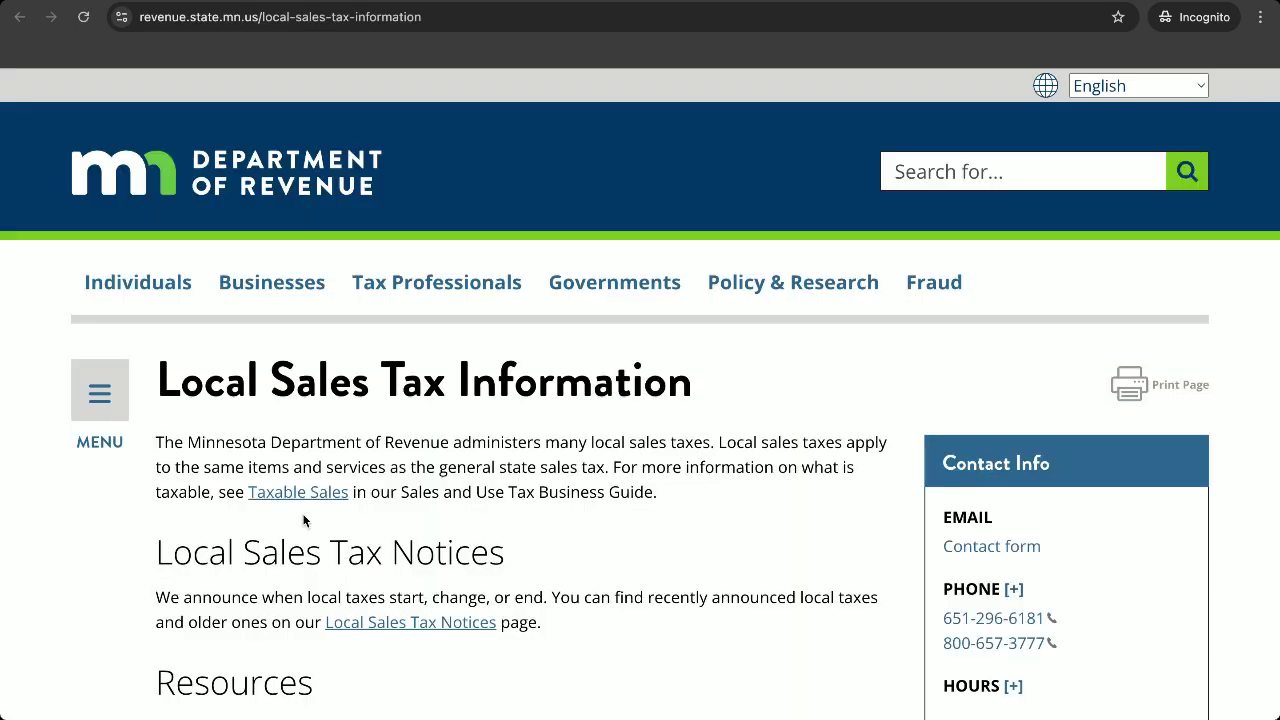
scroll(437, 480, down, 3)
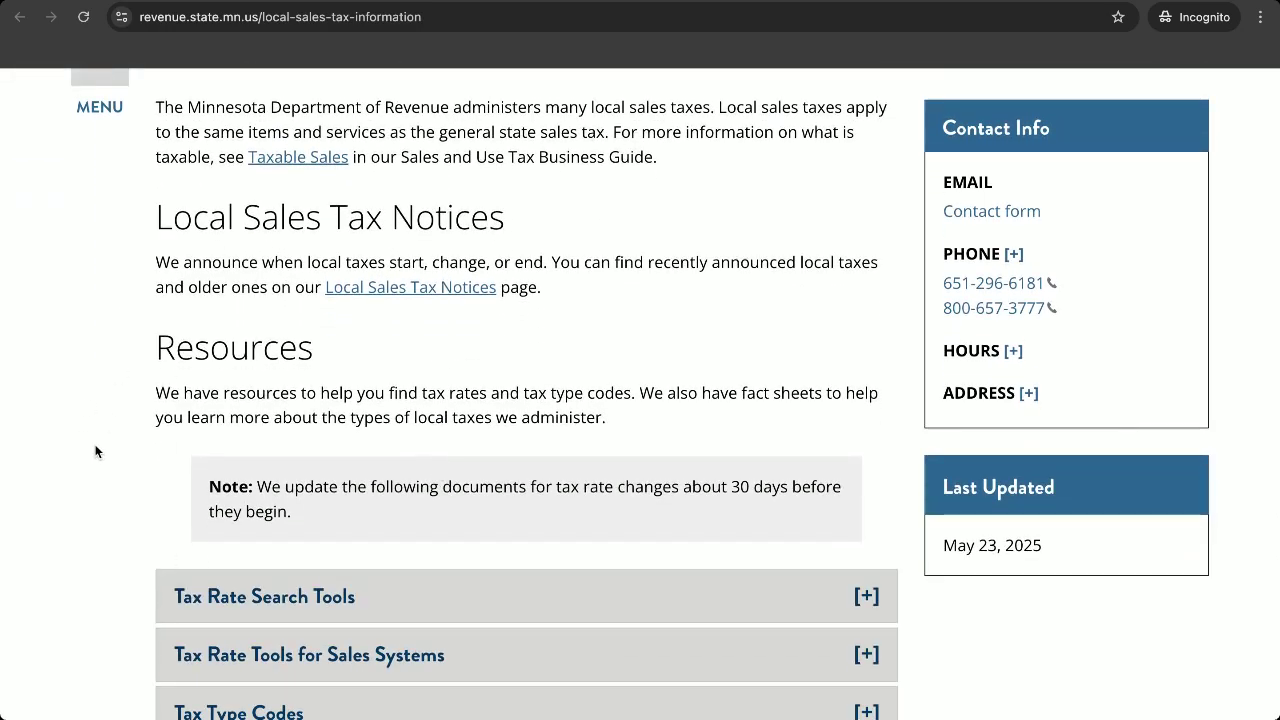
scroll(95, 450, down, 1)
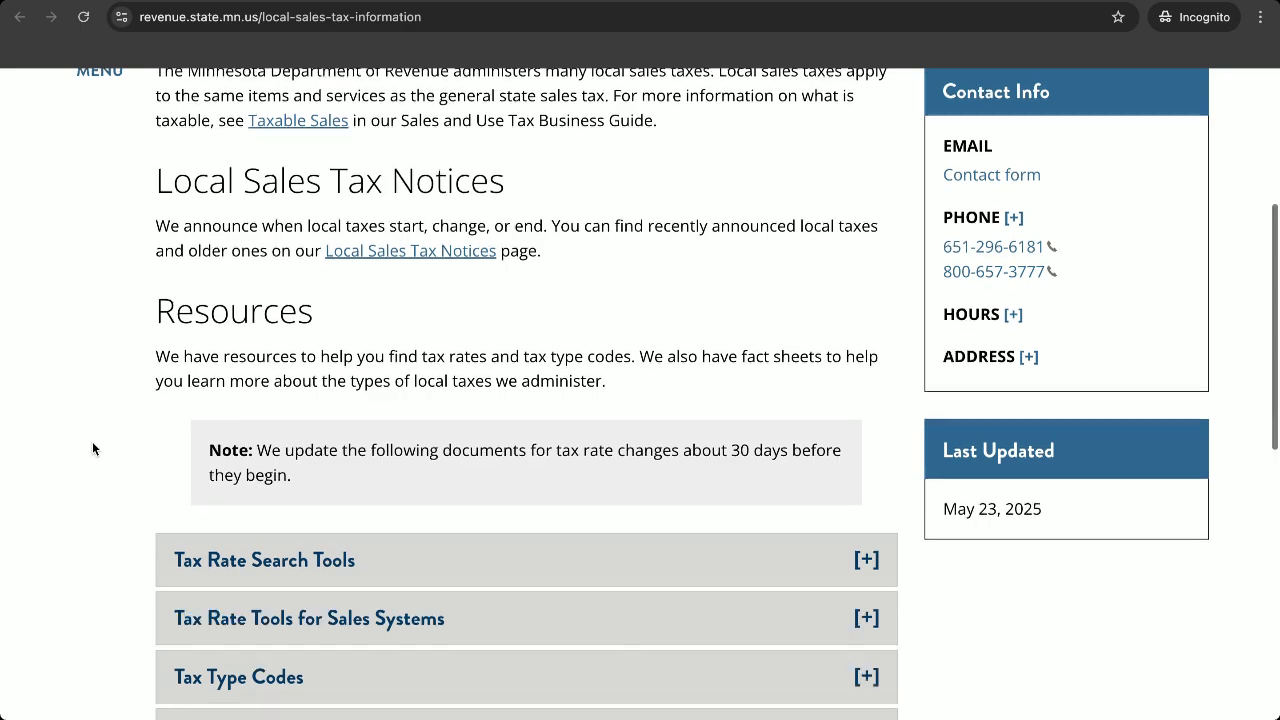
scroll(93, 449, up, 1)
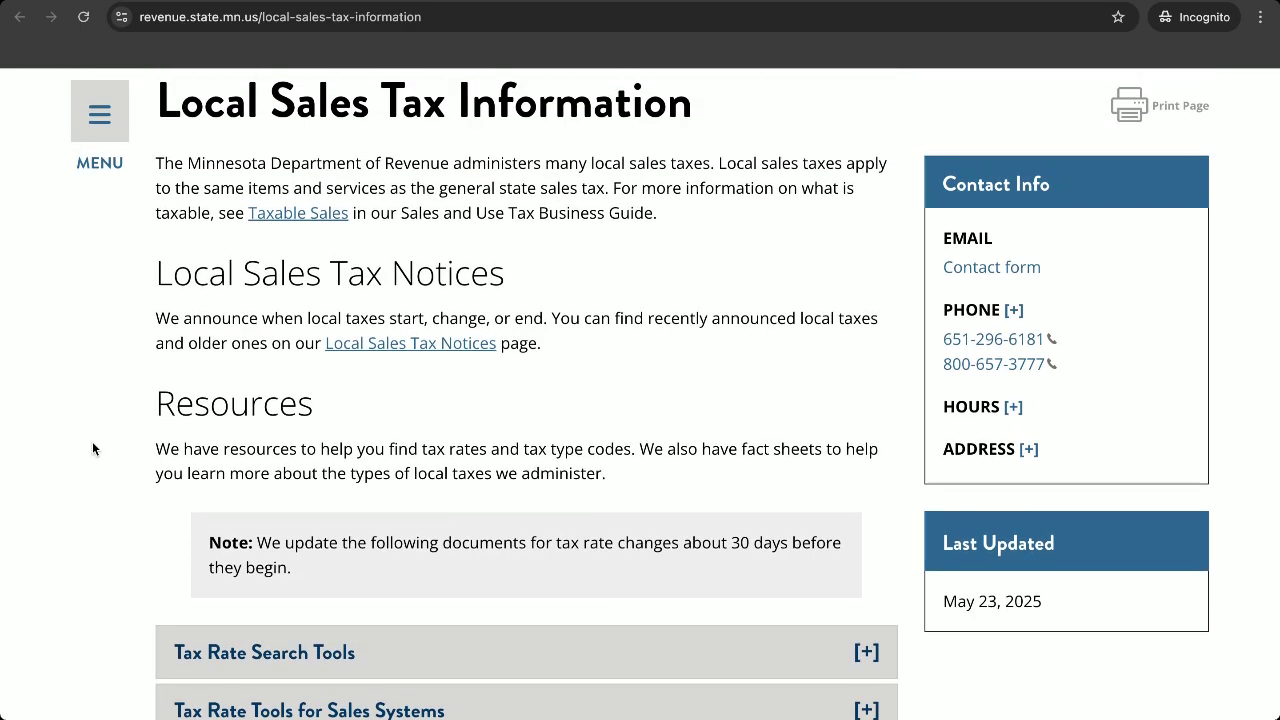
scroll(93, 449, down, 2)
scroll(93, 449, up, 2)
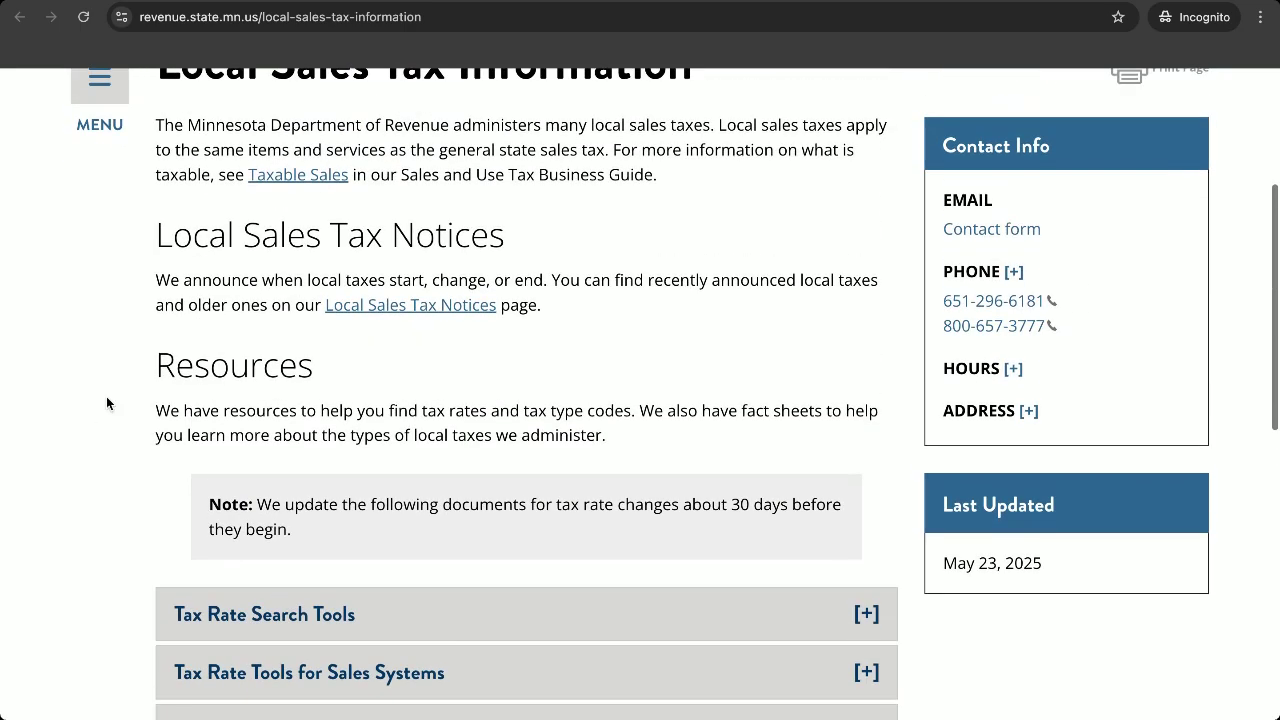
key(ctrl+w)
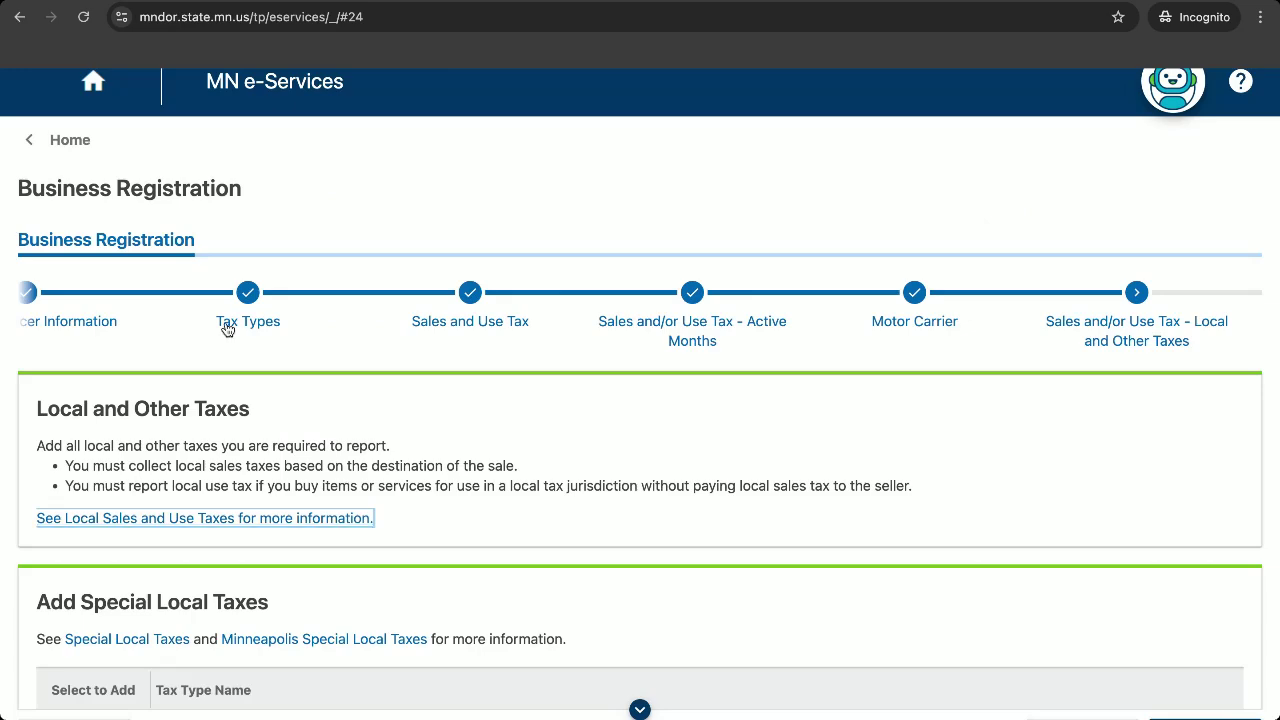
scroll(83, 686, down, 6)
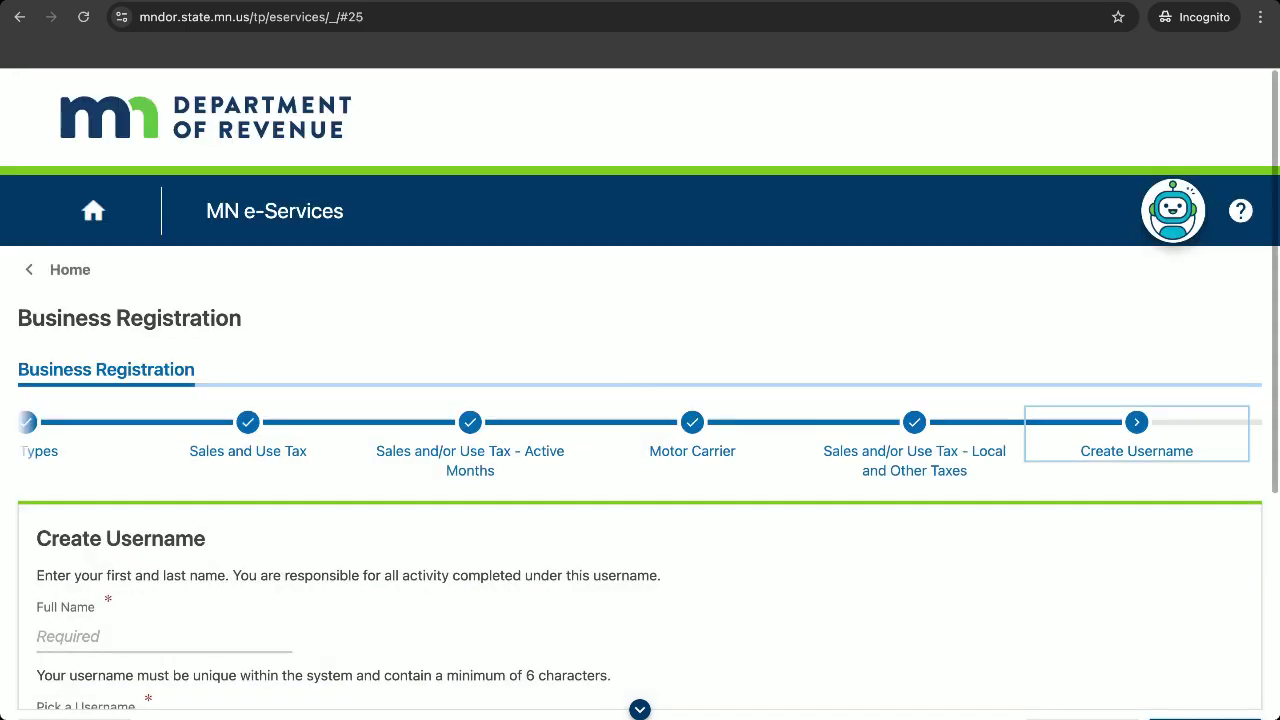
Enter the user's full name and choose a username.
scroll(917, 703, down, 4)
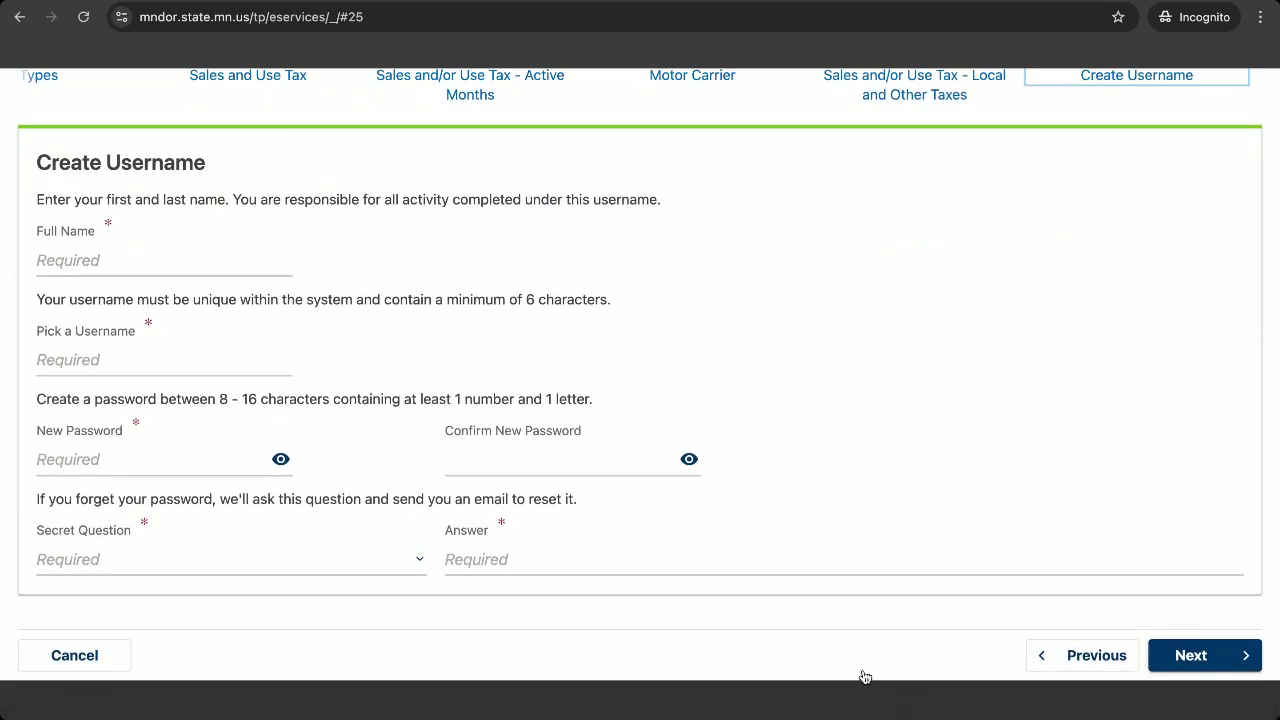
click(170, 260)
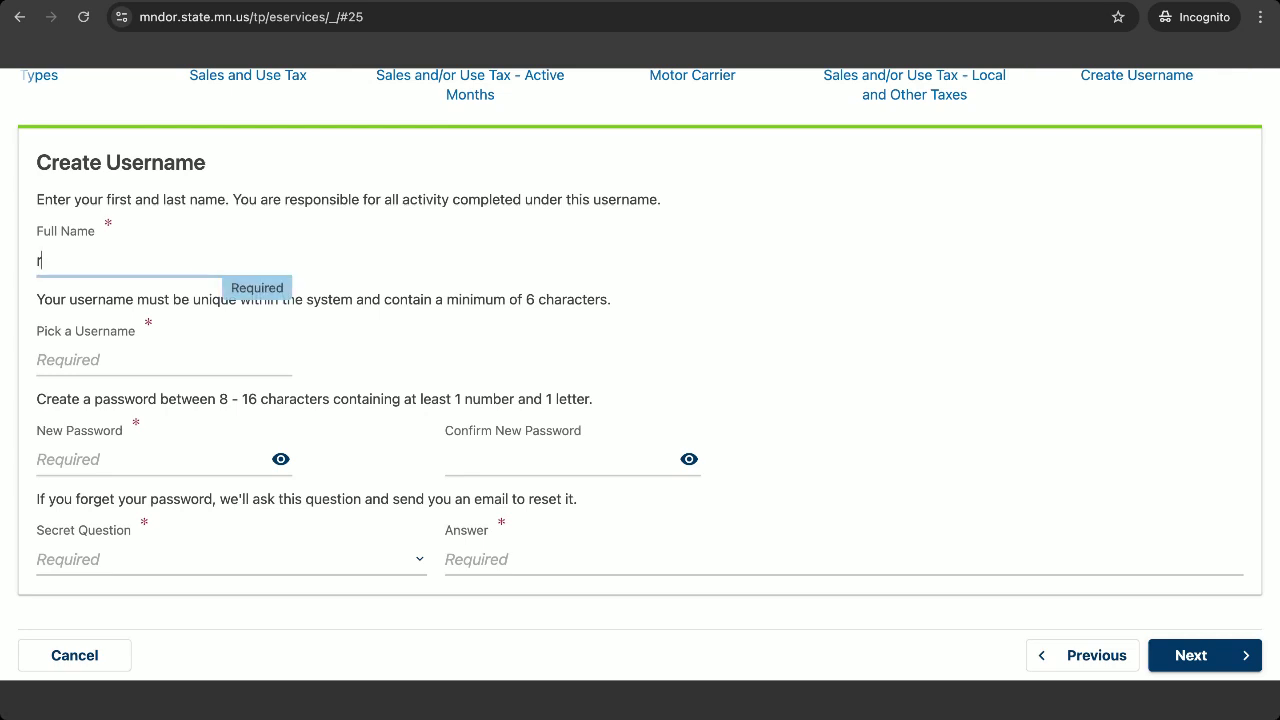
click(140, 357)
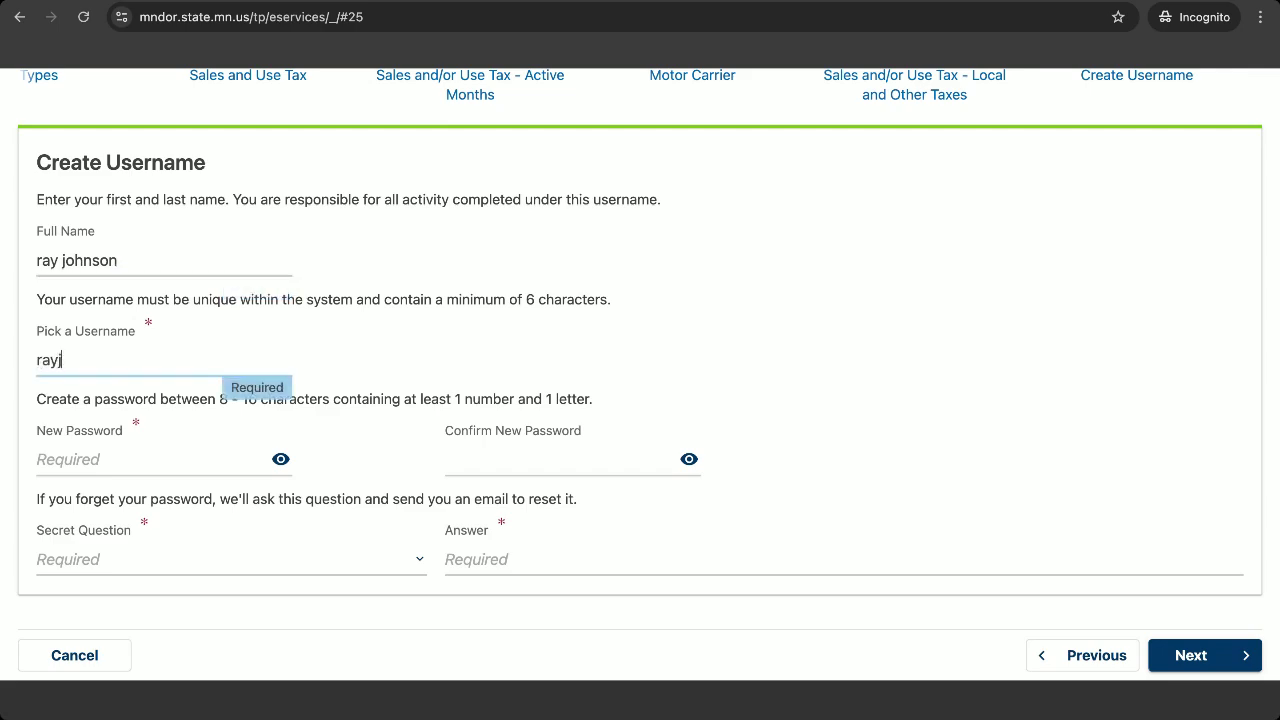
Type the account password and confirm it.
click(116, 456)
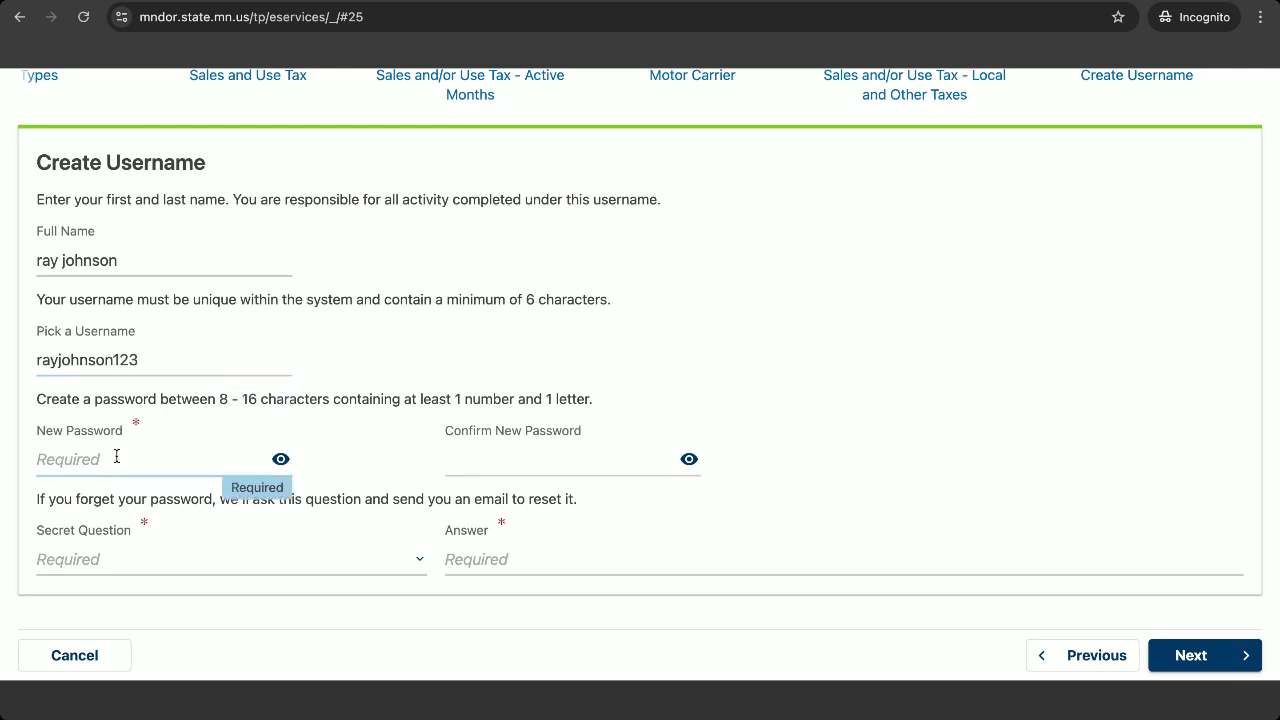
text(••••••••••••)
click(474, 466)
text(••••••••••)
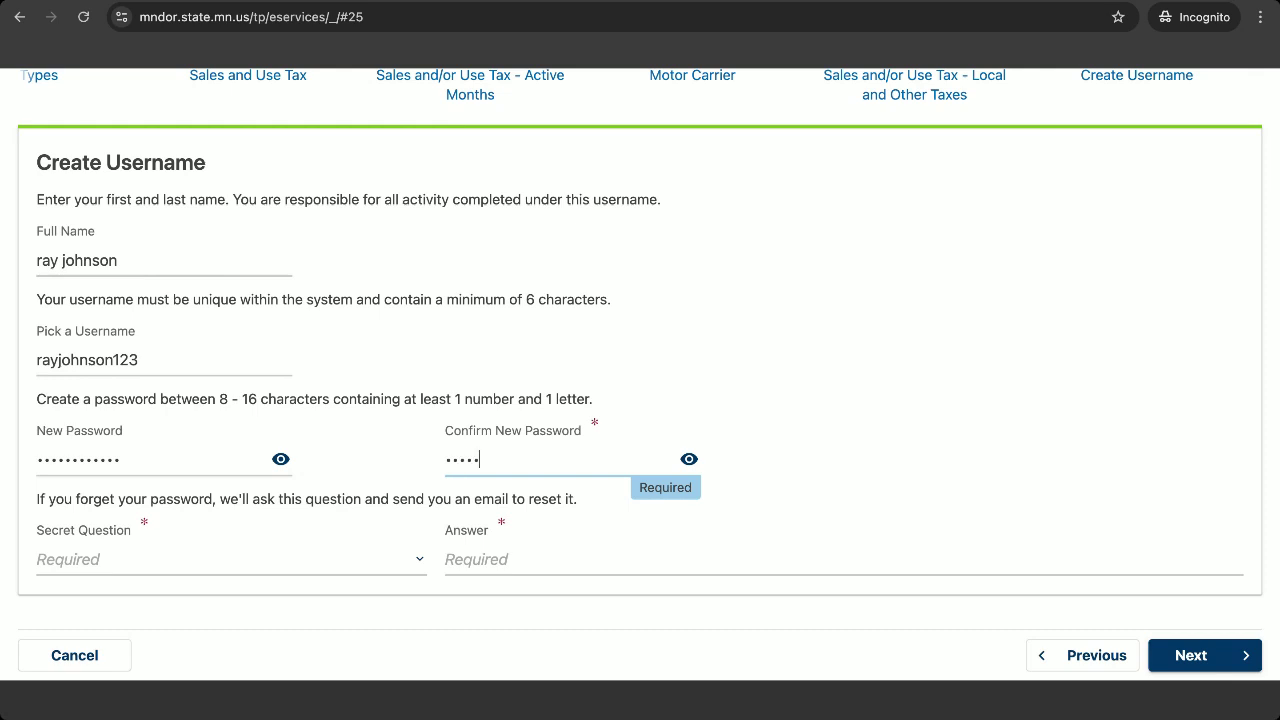
text(••)
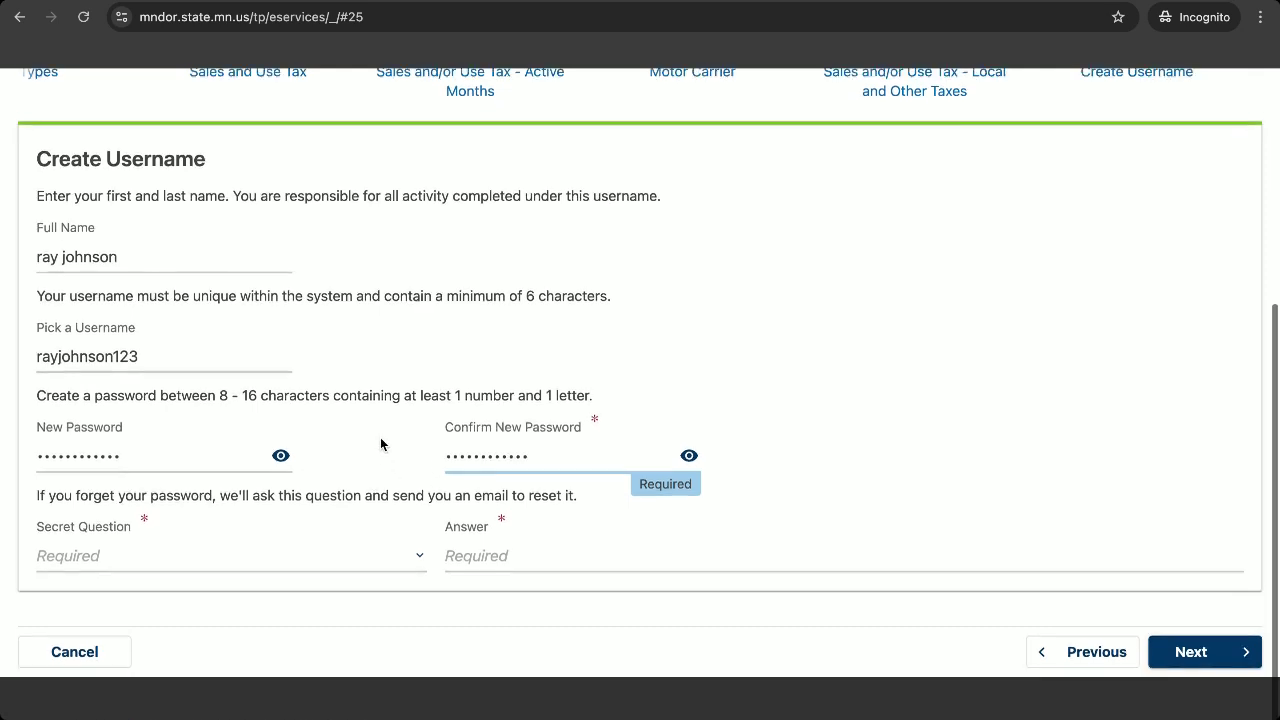
Choose the birth-city secret question, enter the secret answer, and continue to the summary.
scroll(380, 437, down, 1)
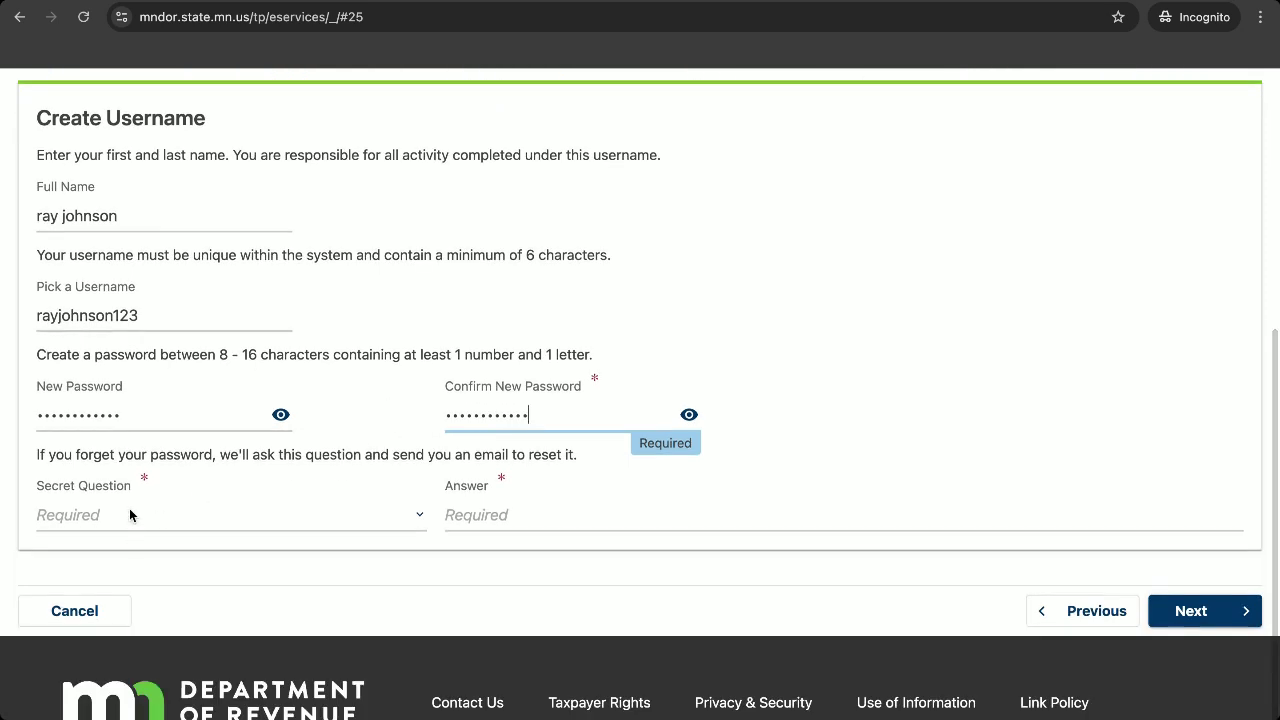
click(130, 512)
click(514, 505)
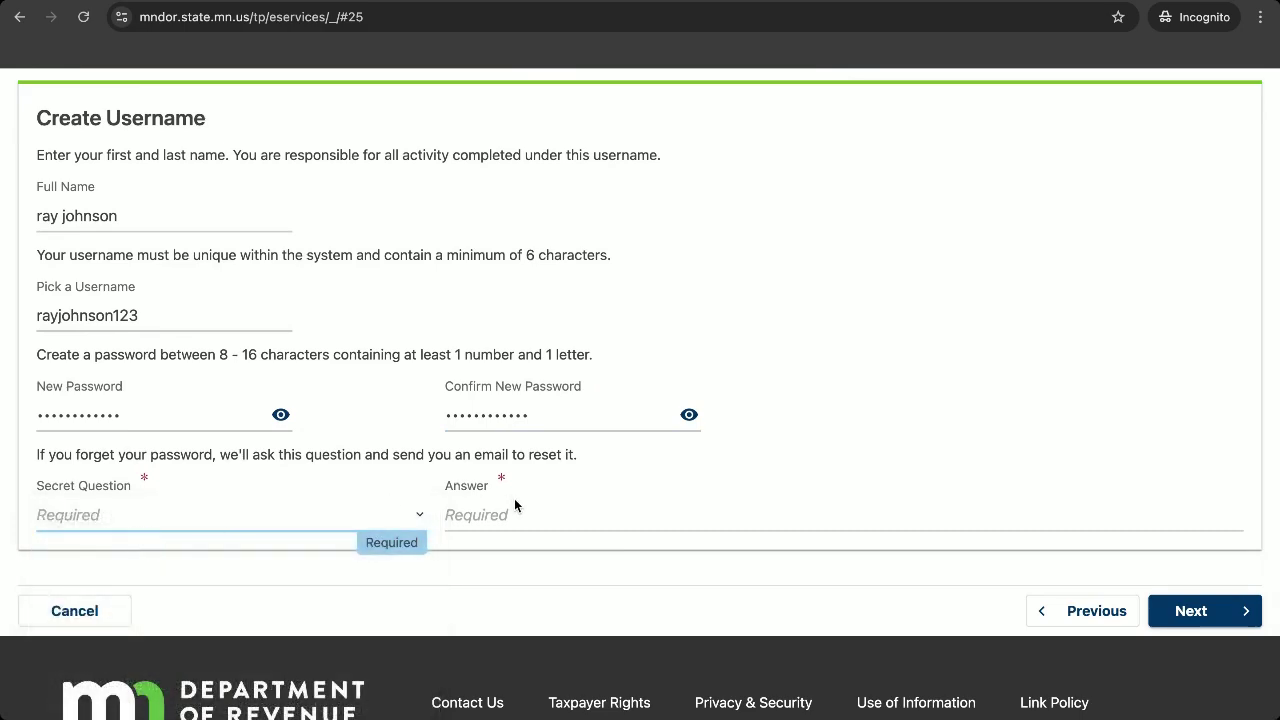
click(565, 516)
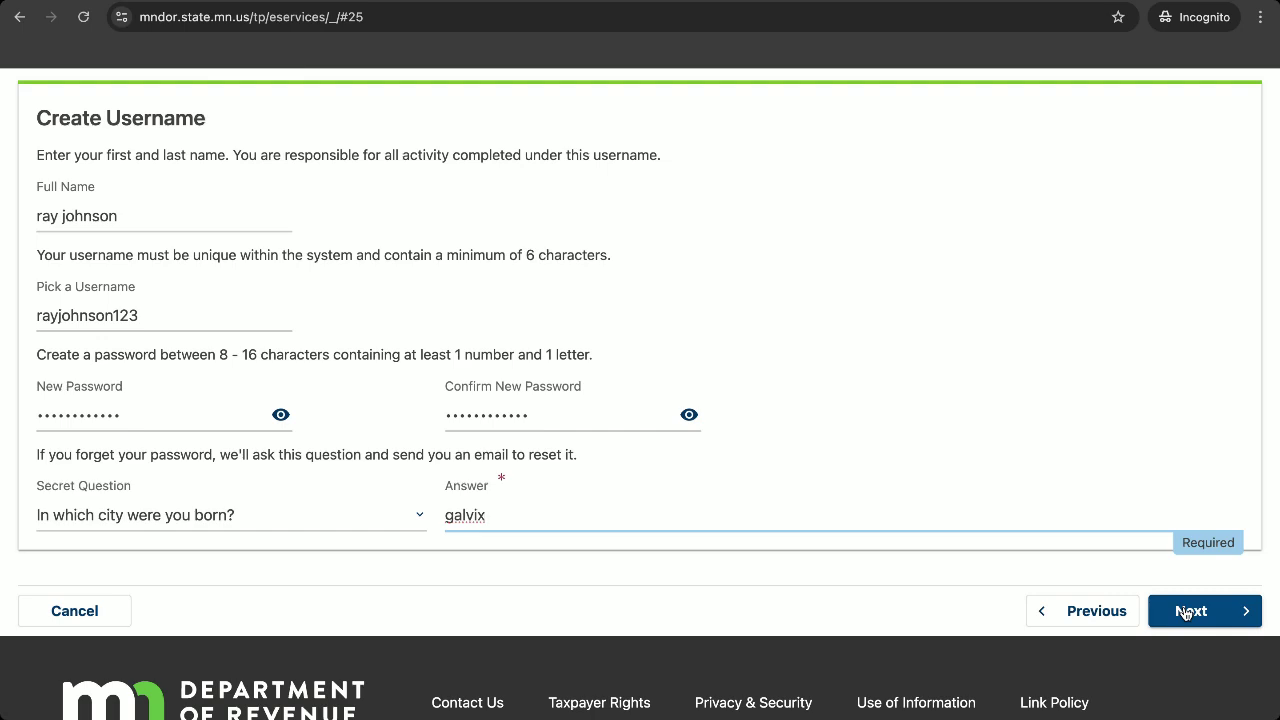
click(1185, 612)
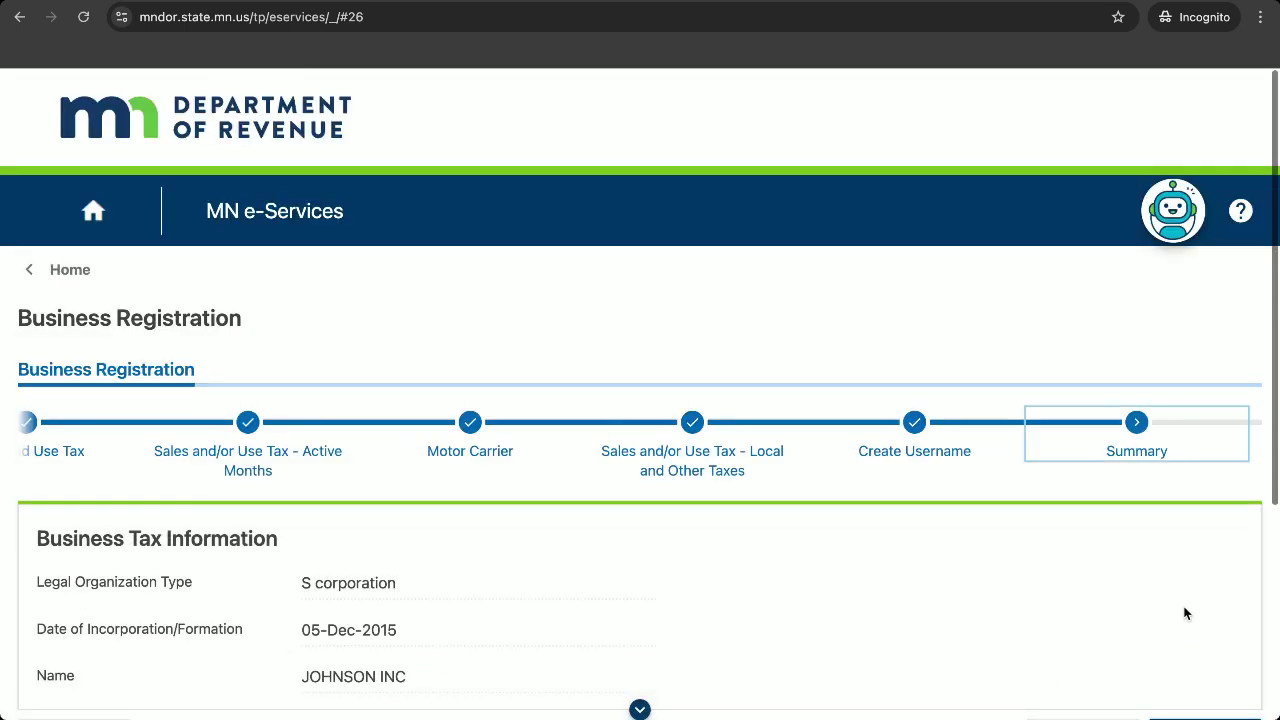
scroll(1010, 540, down, 1)
scroll(1010, 546, down, 2)
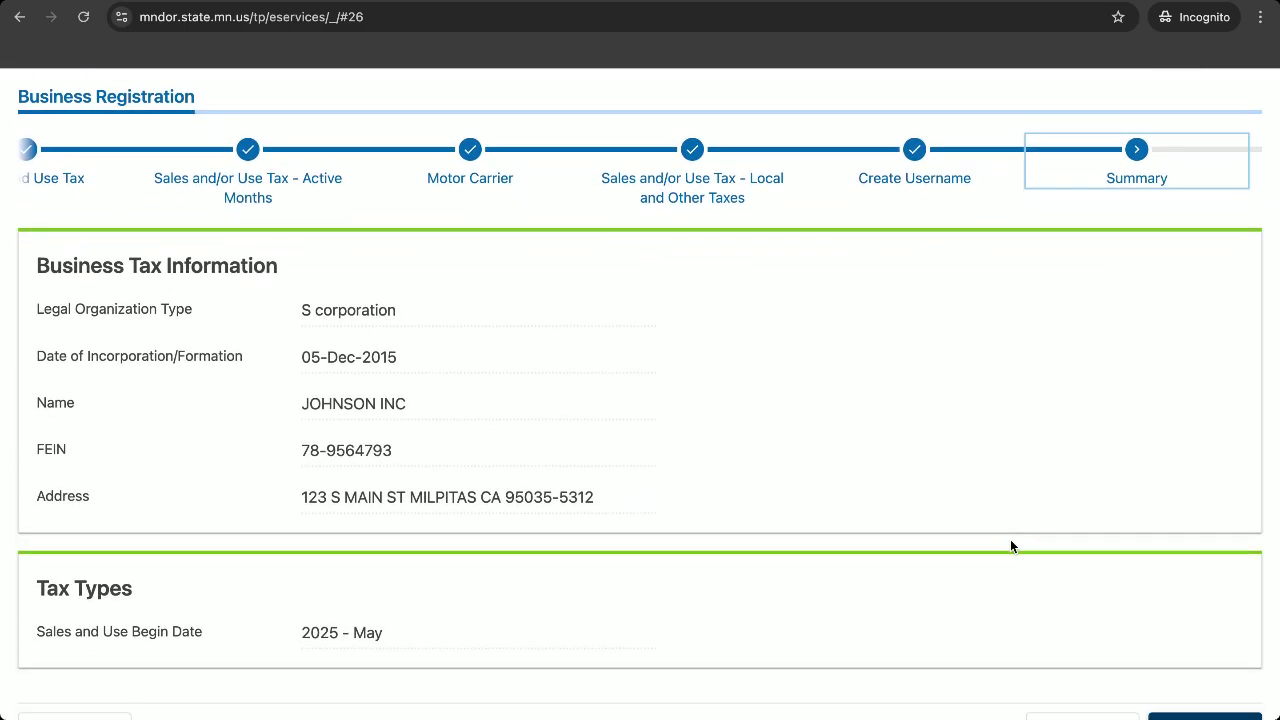
scroll(1010, 546, down, 2)
scroll(1010, 546, up, 3)
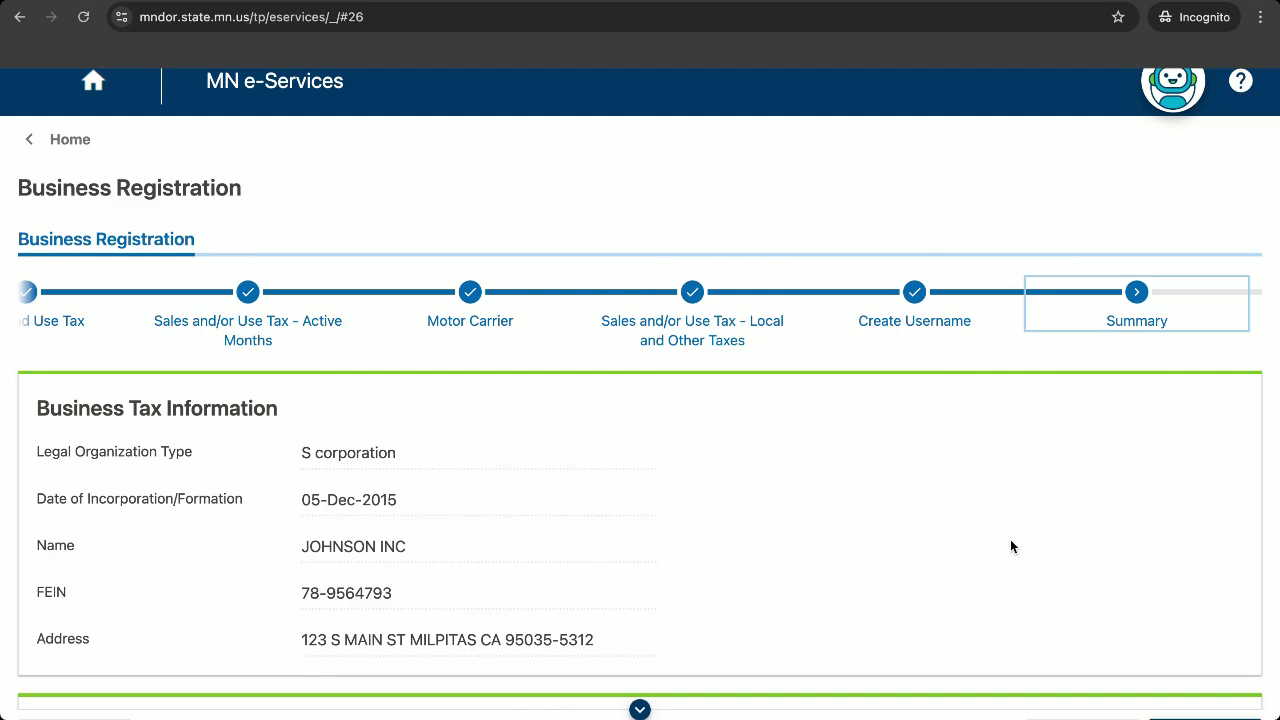
scroll(1010, 546, down, 2)
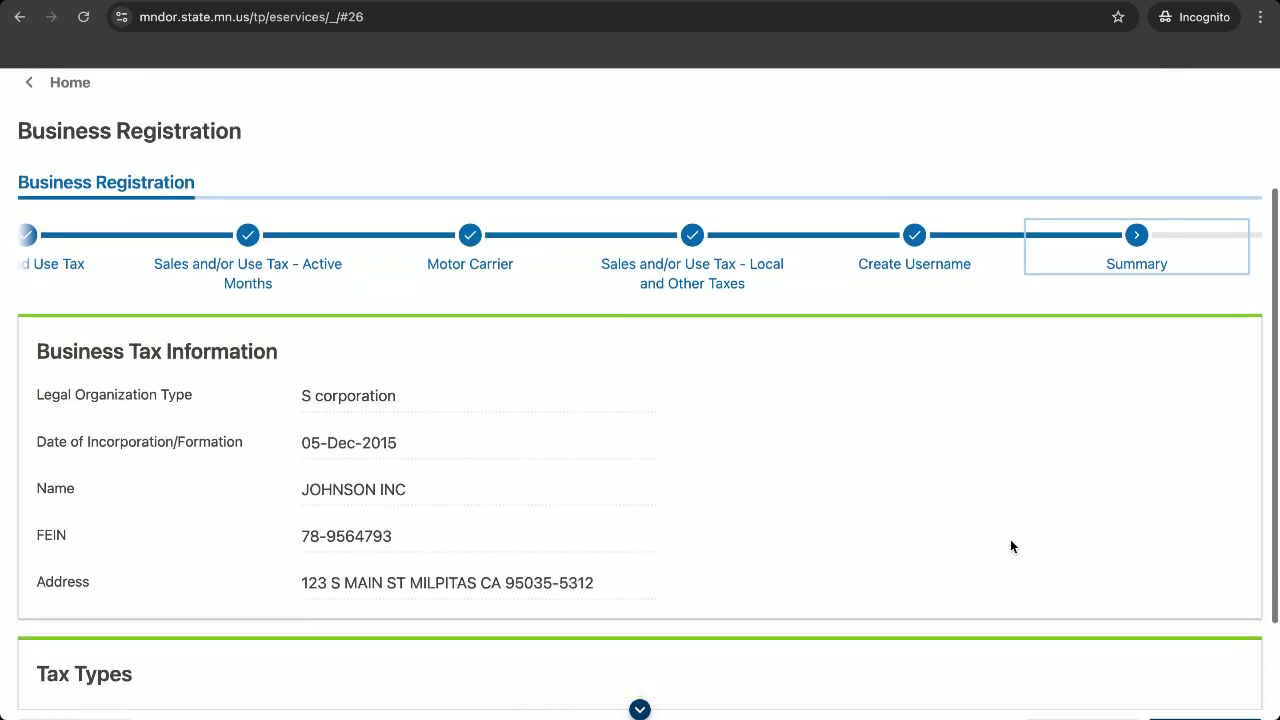